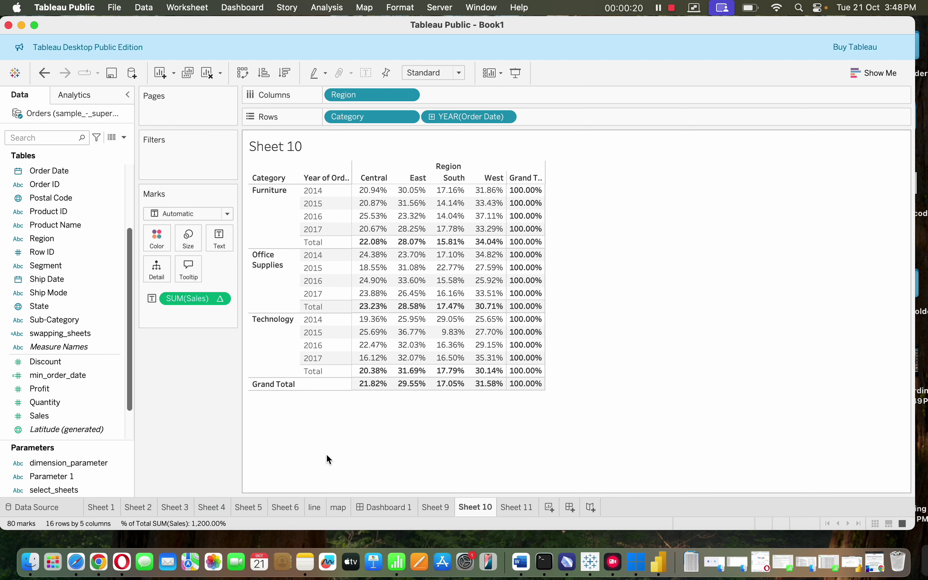
Step: Reapply the Percent of Total quick table calculation to the sales measure on the marks card
{"action": "left_click", "coordinate": [220, 298]}
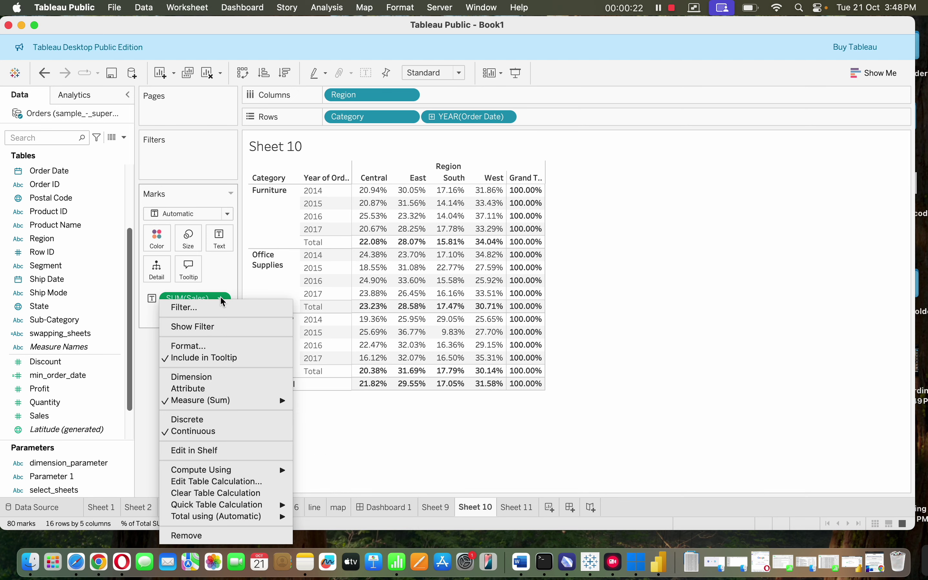
{"action": "mouse_move", "coordinate": [259, 474]}
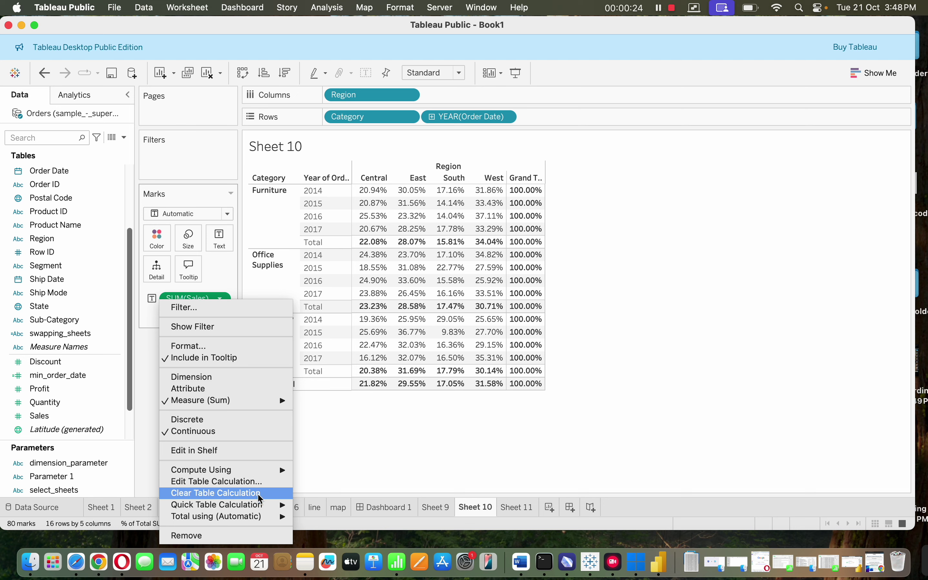
{"action": "mouse_move", "coordinate": [264, 504]}
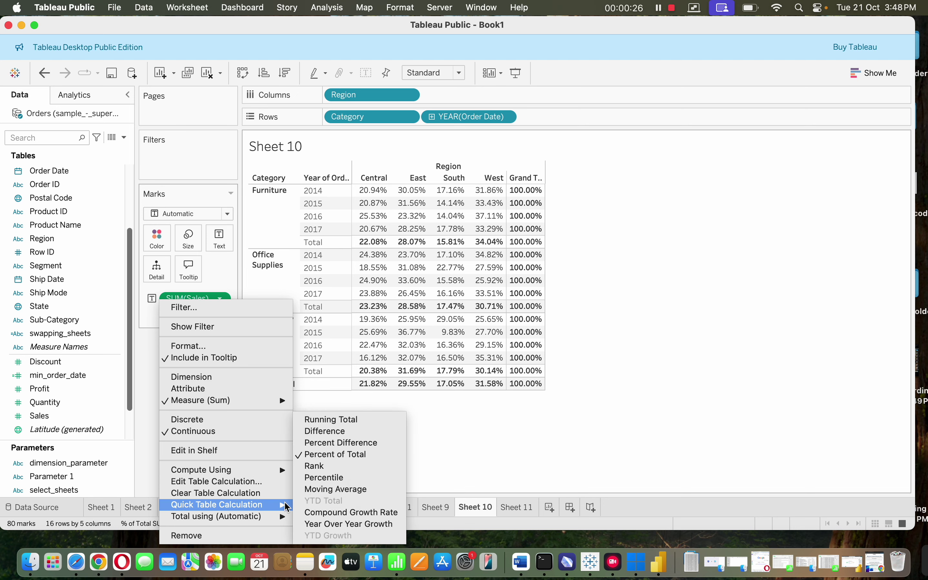
{"action": "left_click", "coordinate": [322, 456]}
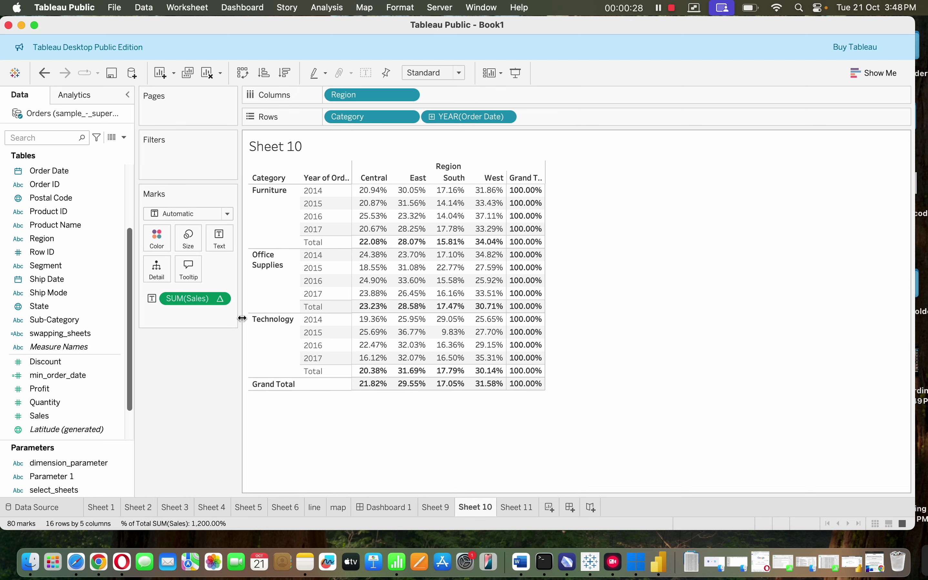
Step: Remove the calculated sales measure from the marks card and place the plain Sales field on Text instead
{"action": "left_click", "coordinate": [219, 299]}
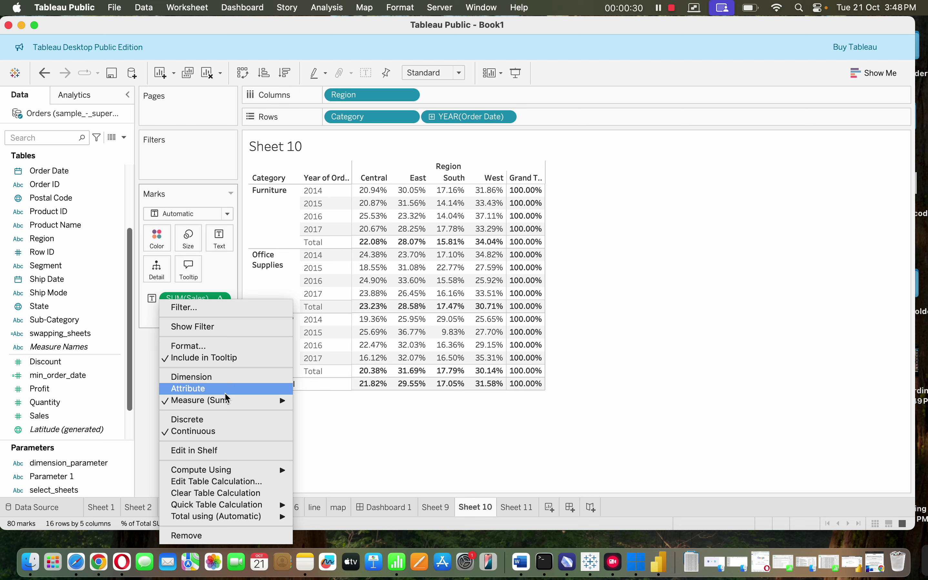
{"action": "left_click", "coordinate": [255, 542]}
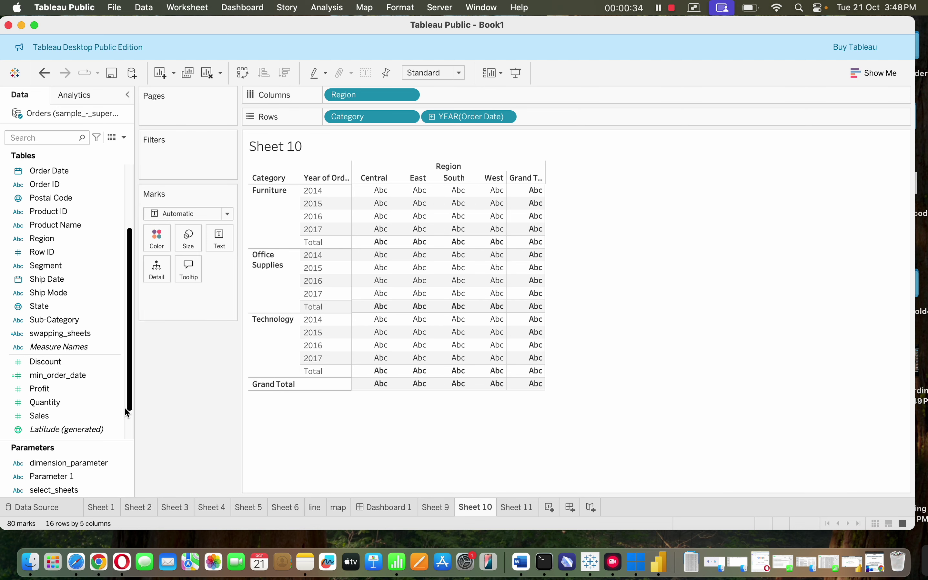
{"action": "left_click_drag", "start_coordinate": [91, 418], "coordinate": [218, 235]}
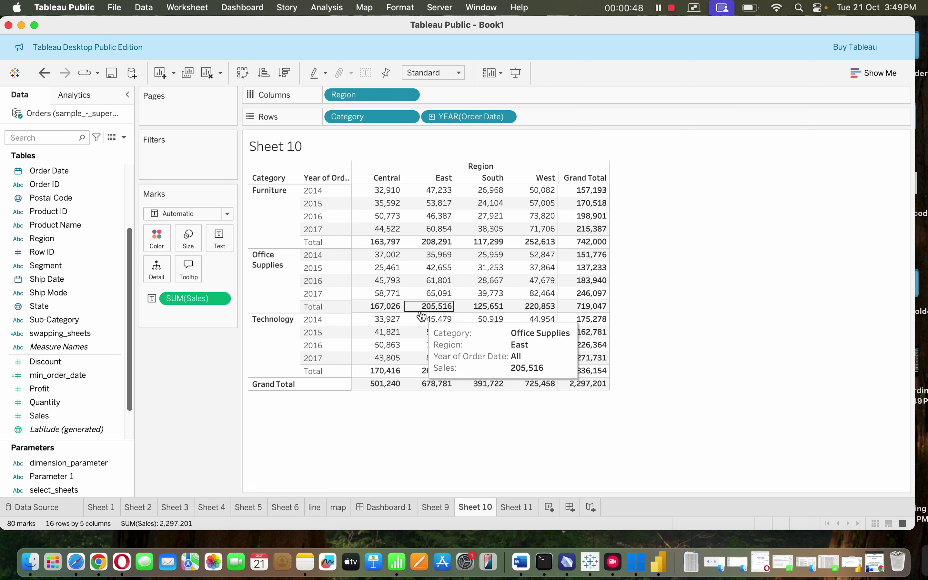
Step: Review the analysis options for row and column grand totals, subtotals and how totals are aggregated
{"action": "left_click", "coordinate": [330, 7]}
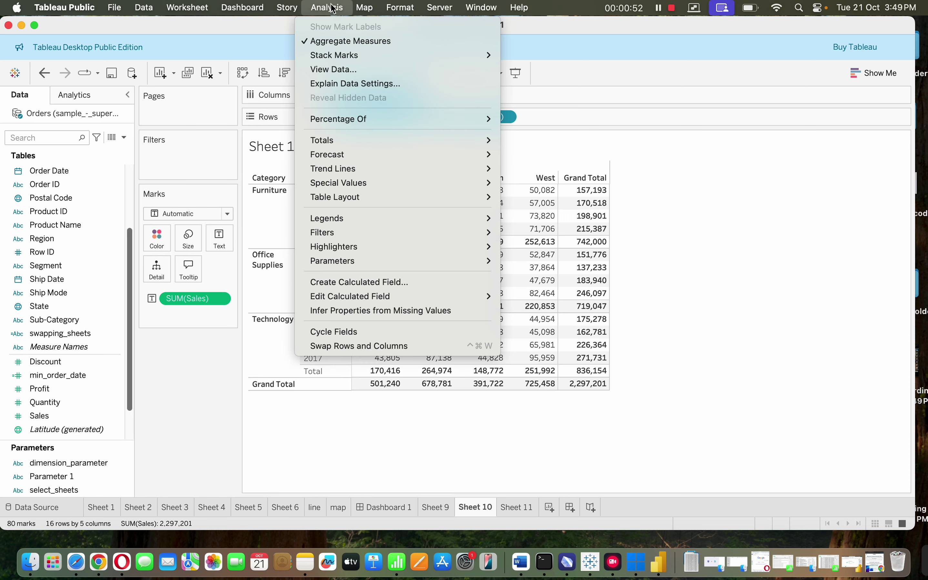
{"action": "mouse_move", "coordinate": [430, 145]}
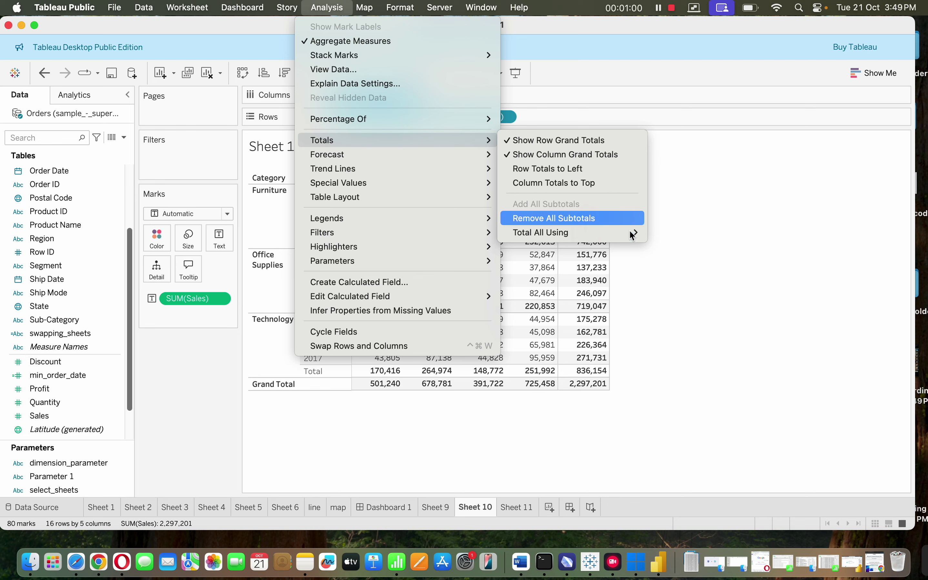
{"action": "mouse_move", "coordinate": [628, 237]}
{"action": "left_click", "coordinate": [651, 357]}
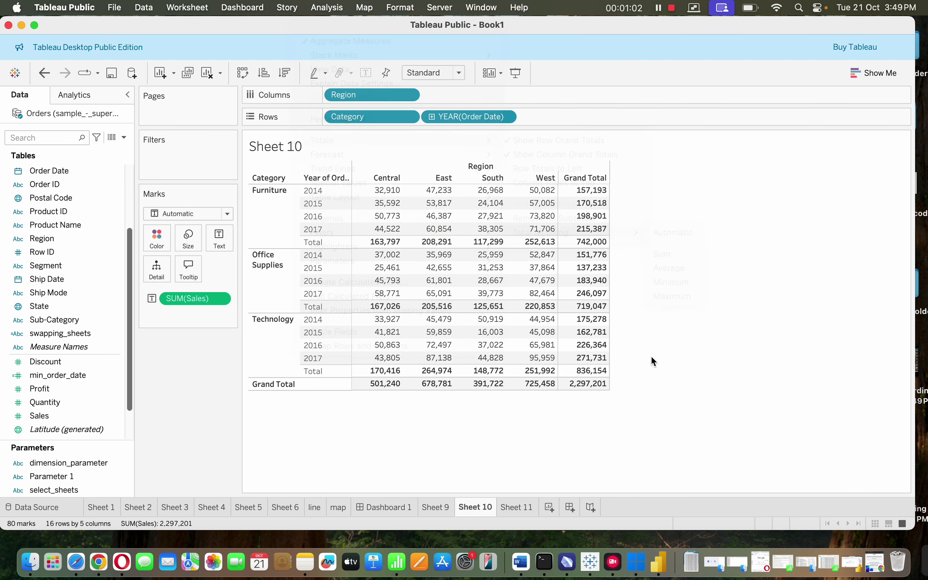
Step: Apply the Percent of Total quick table calculation to SUM(Sales) on the marks card
{"action": "mouse_move", "coordinate": [475, 293]}
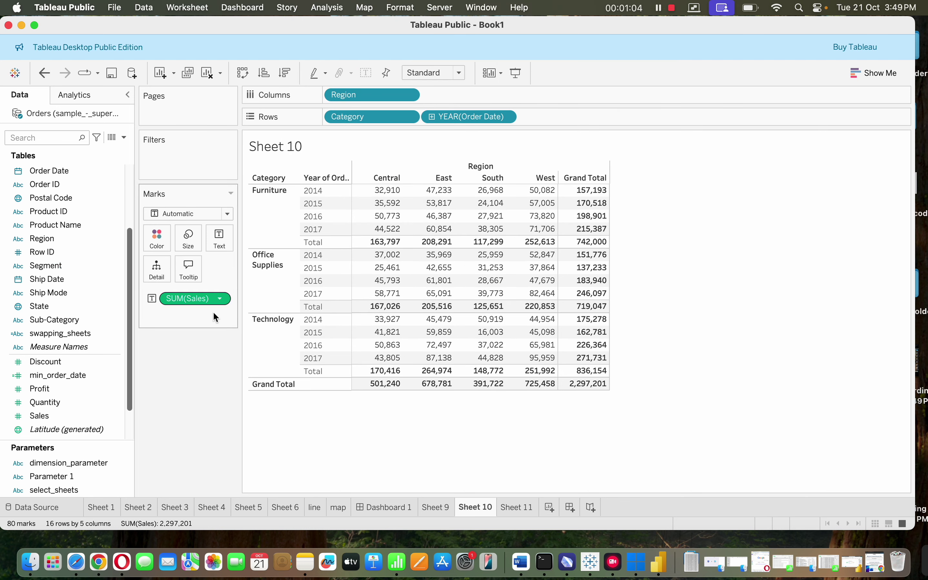
{"action": "left_click", "coordinate": [221, 299]}
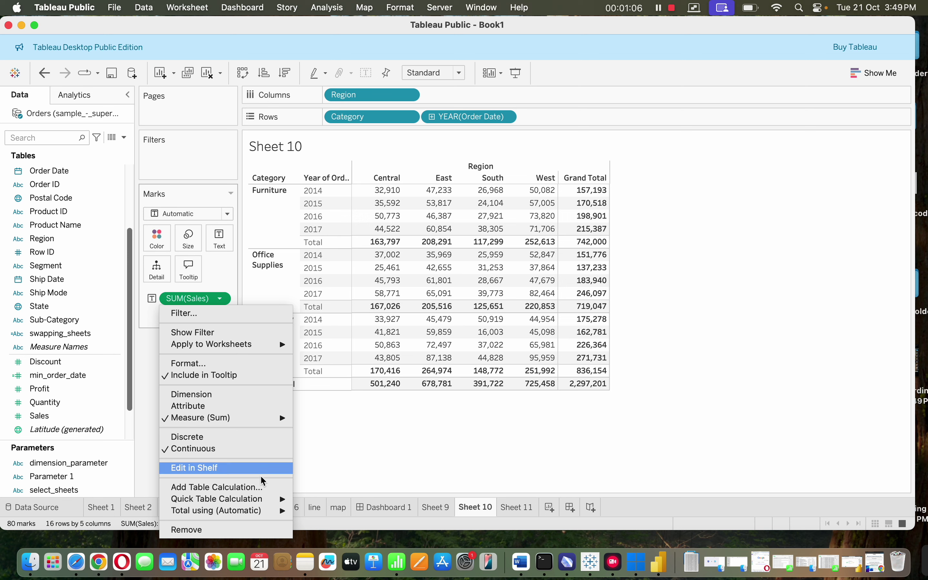
{"action": "mouse_move", "coordinate": [263, 502]}
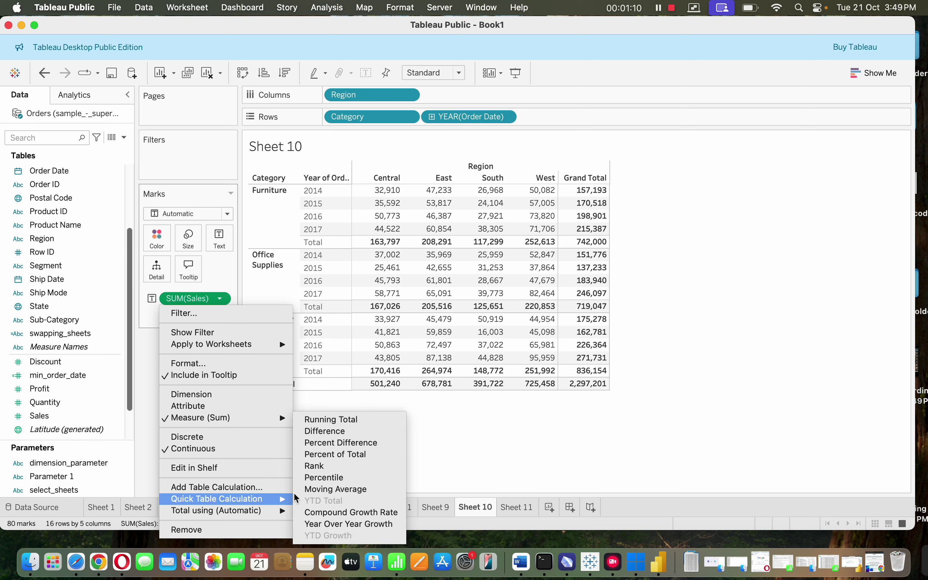
{"action": "left_click", "coordinate": [331, 457]}
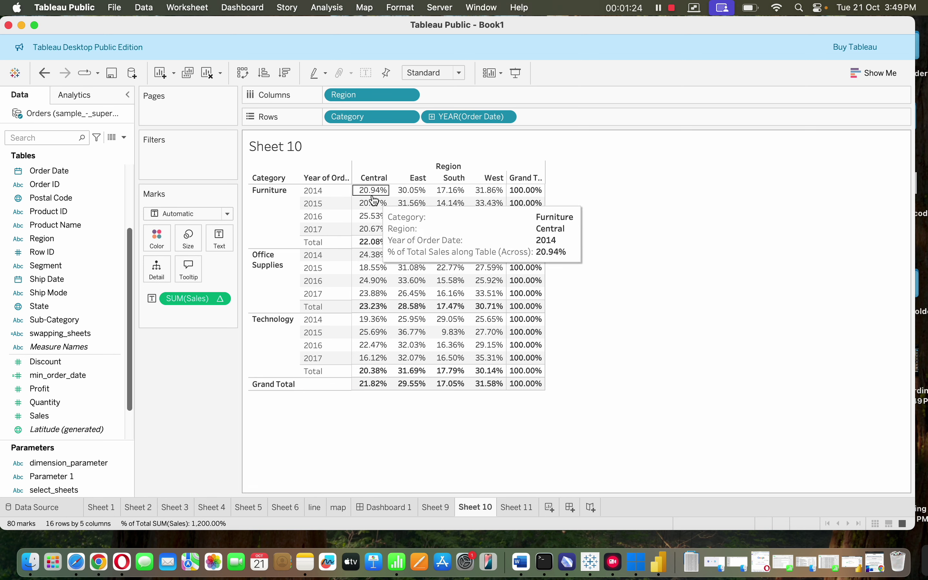
Step: Examine the regional sales percentages across each category and year row, including the subtotals and grand totals
{"action": "mouse_move", "coordinate": [375, 194]}
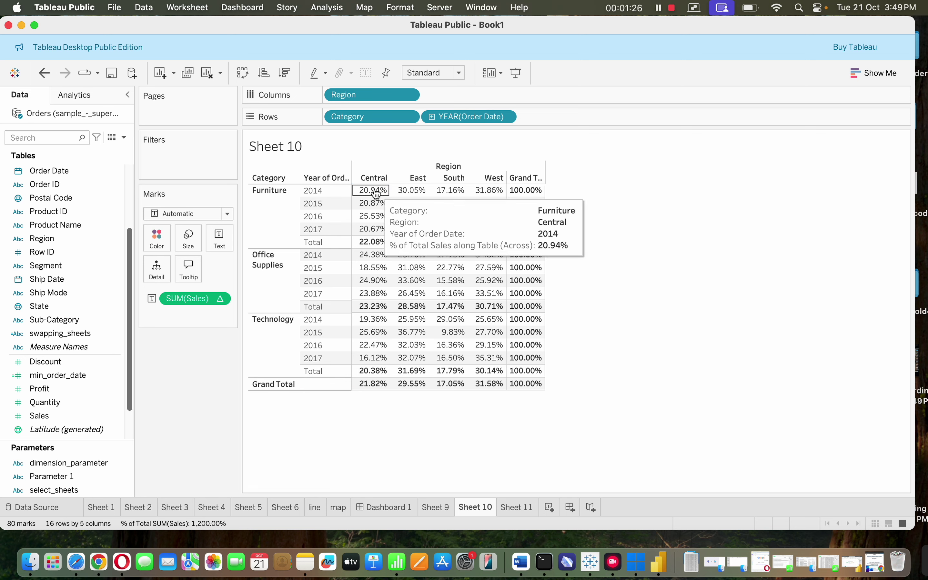
{"action": "mouse_move", "coordinate": [413, 197]}
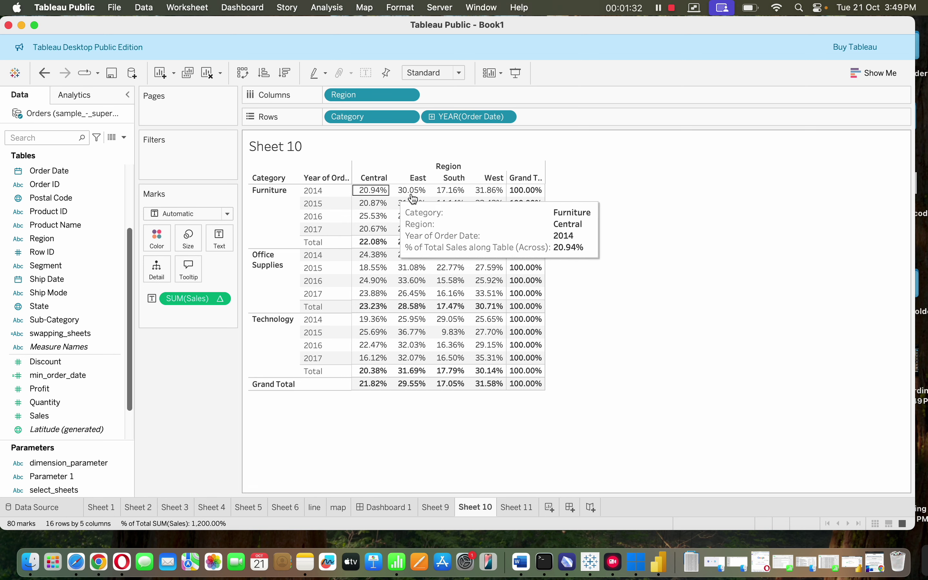
{"action": "mouse_move", "coordinate": [487, 191]}
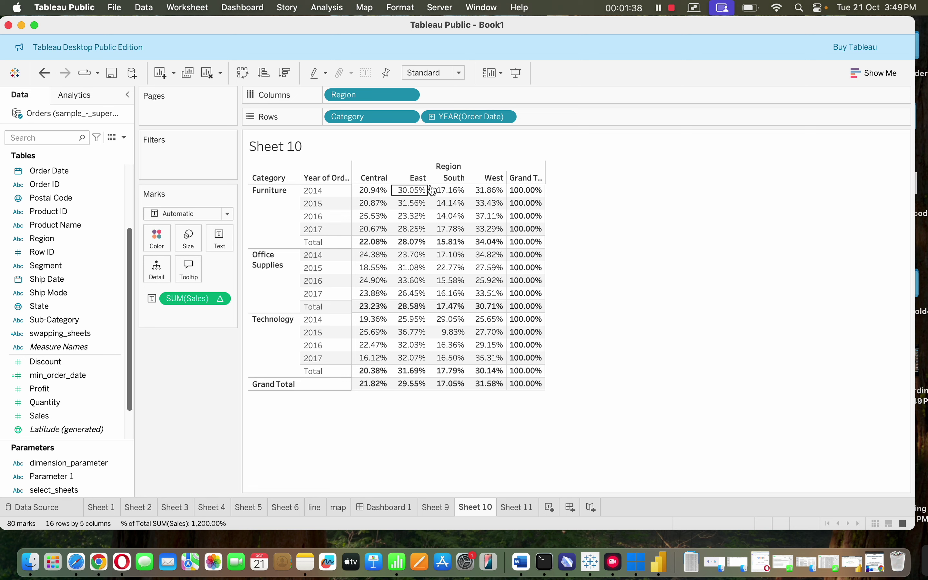
{"action": "mouse_move", "coordinate": [511, 202]}
{"action": "mouse_move", "coordinate": [399, 388]}
{"action": "mouse_move", "coordinate": [399, 292]}
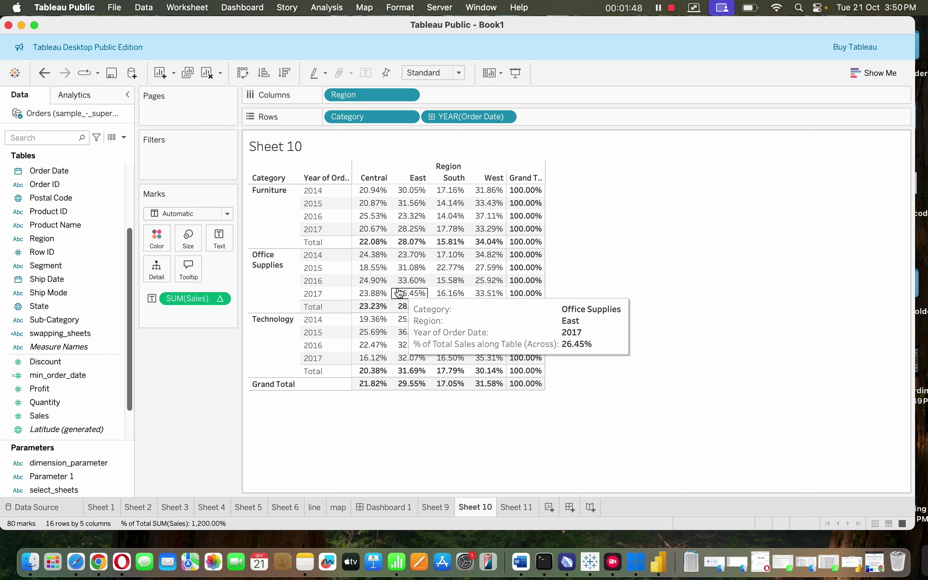
{"action": "mouse_move", "coordinate": [535, 229]}
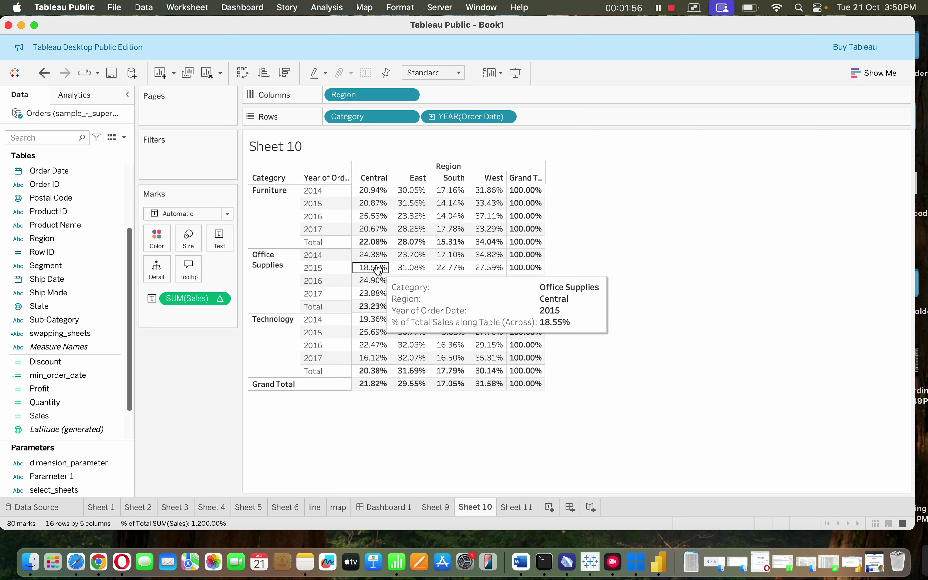
{"action": "mouse_move", "coordinate": [378, 311]}
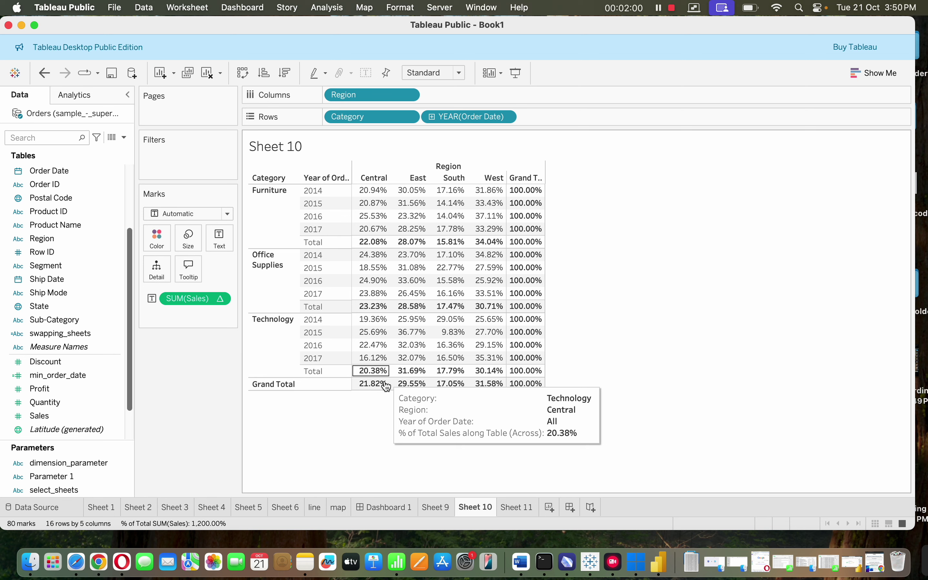
{"action": "mouse_move", "coordinate": [383, 273]}
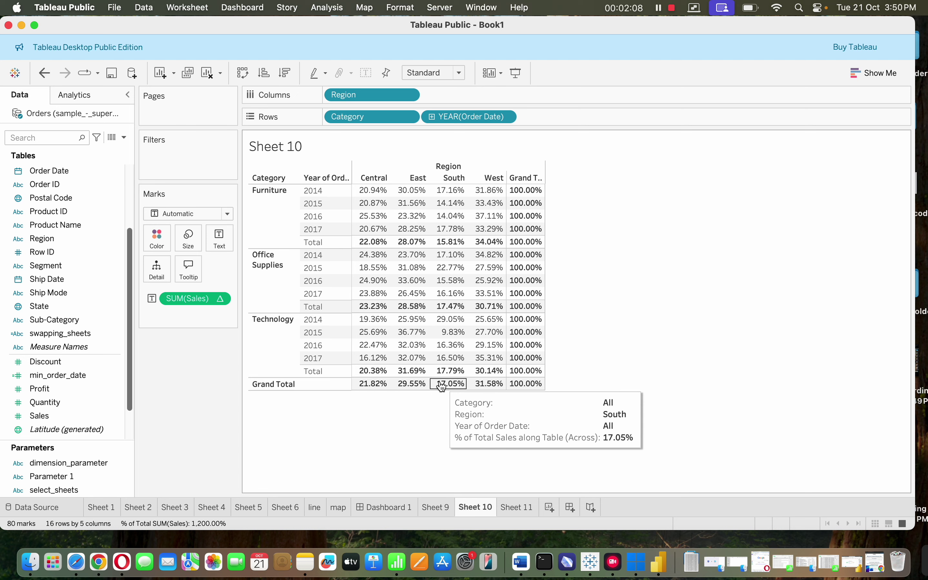
{"action": "mouse_move", "coordinate": [517, 393]}
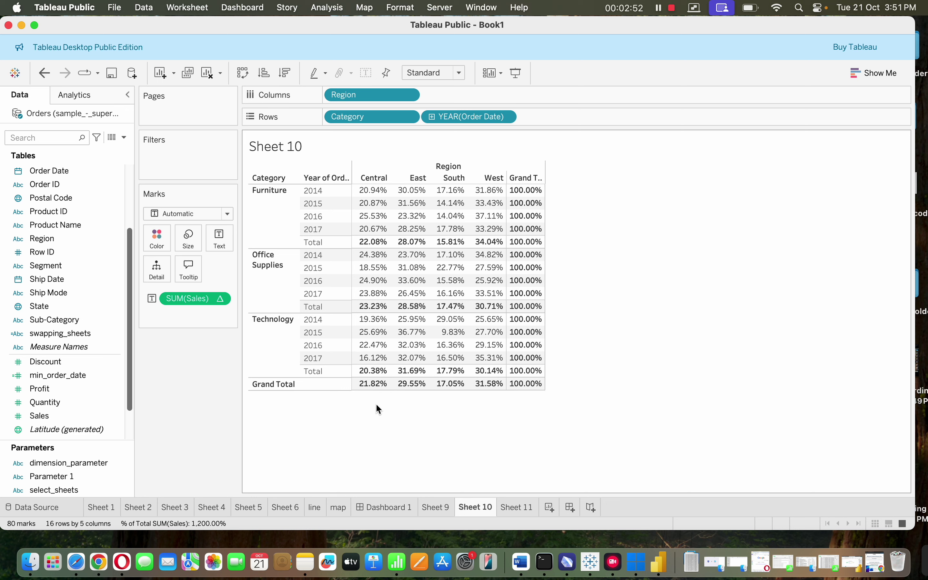
Step: Compute the percent of total for SUM(Sales) using Table (down)
{"action": "key", "text": "XF86AudioRaiseVolume"}
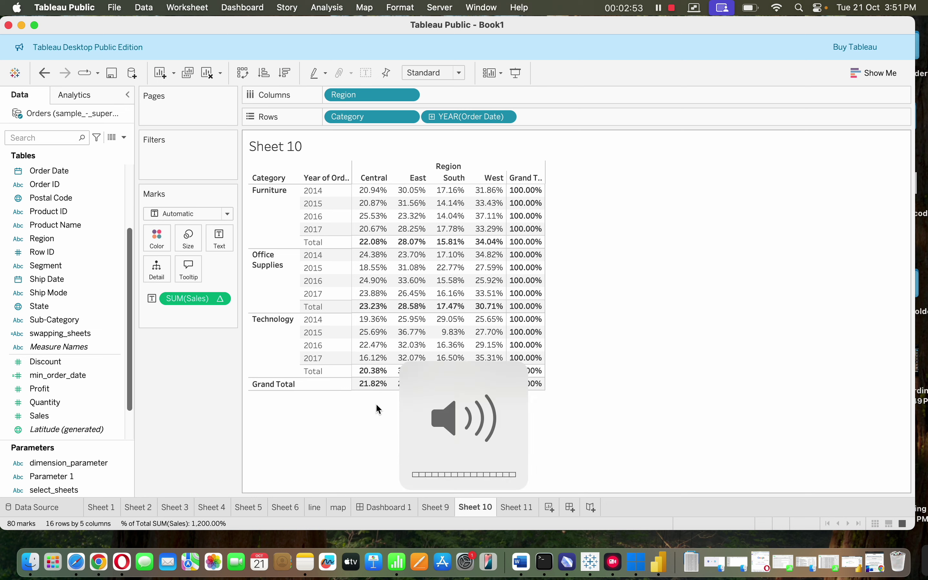
{"action": "left_click", "coordinate": [221, 301]}
{"action": "mouse_move", "coordinate": [249, 471]}
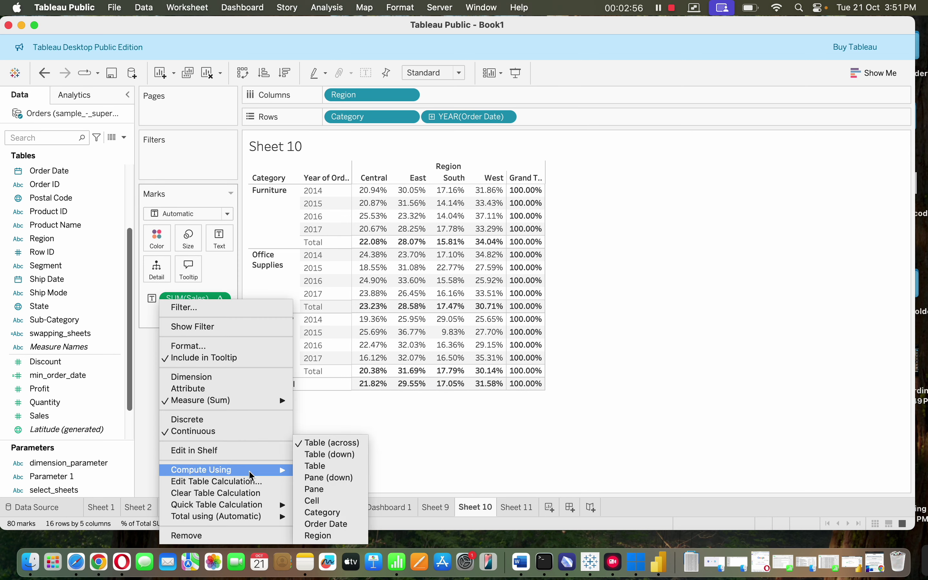
{"action": "left_click", "coordinate": [325, 460]}
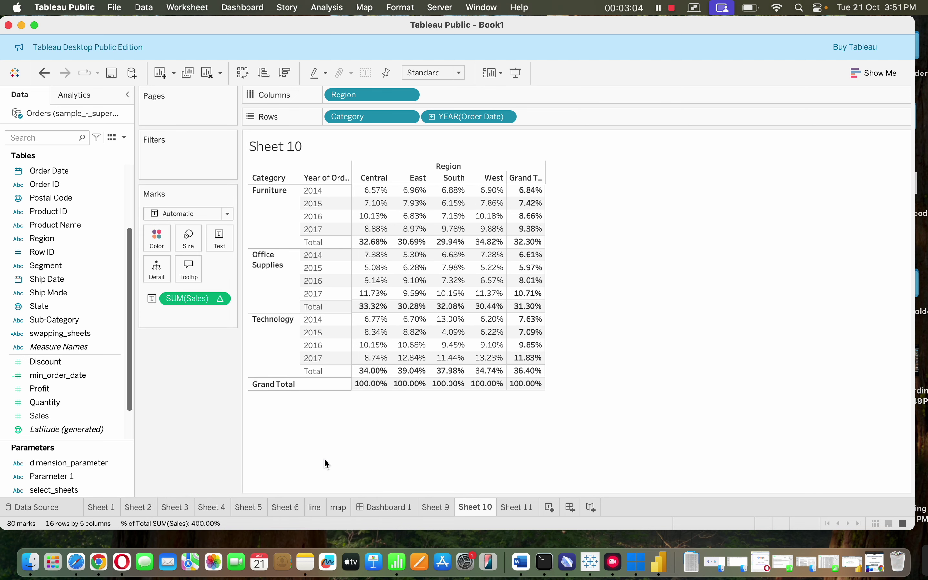
Step: Switch the SUM(Sales) percent of total to compute using Pane (down), within each category
{"action": "left_click", "coordinate": [220, 299]}
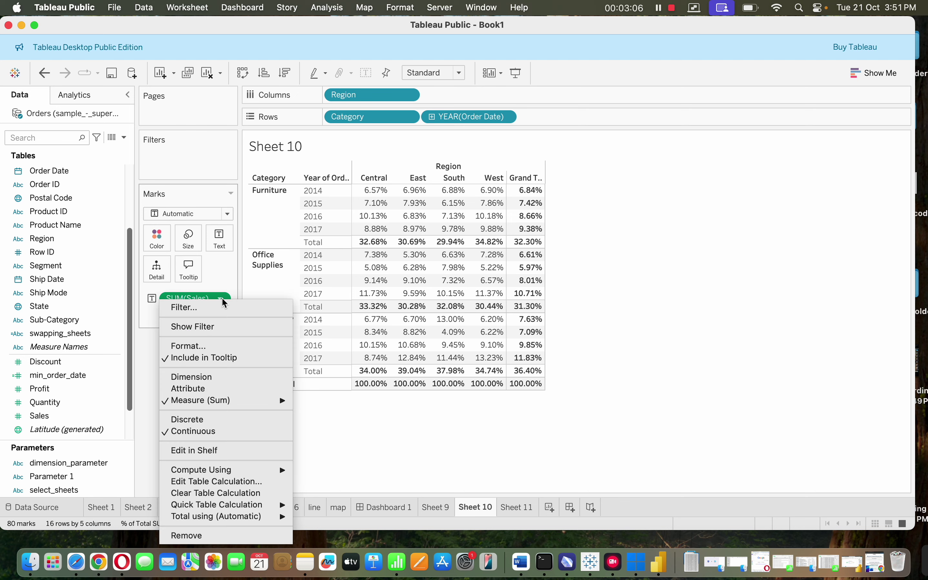
{"action": "mouse_move", "coordinate": [256, 472]}
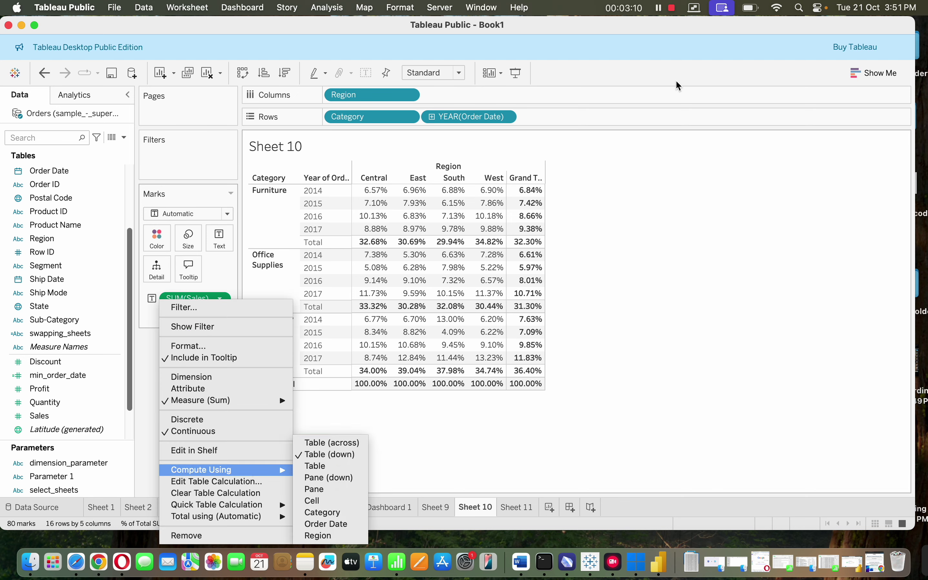
{"action": "left_click", "coordinate": [346, 478]}
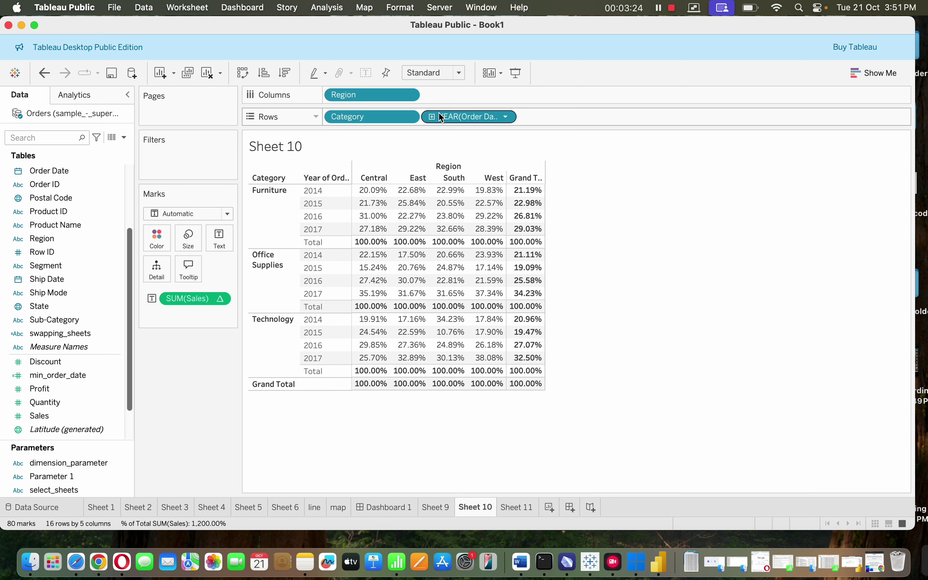
Step: Set the SUM(Sales) percent of total to compute using Table (across) and inspect the Technology row percentages
{"action": "right_click", "coordinate": [220, 305]}
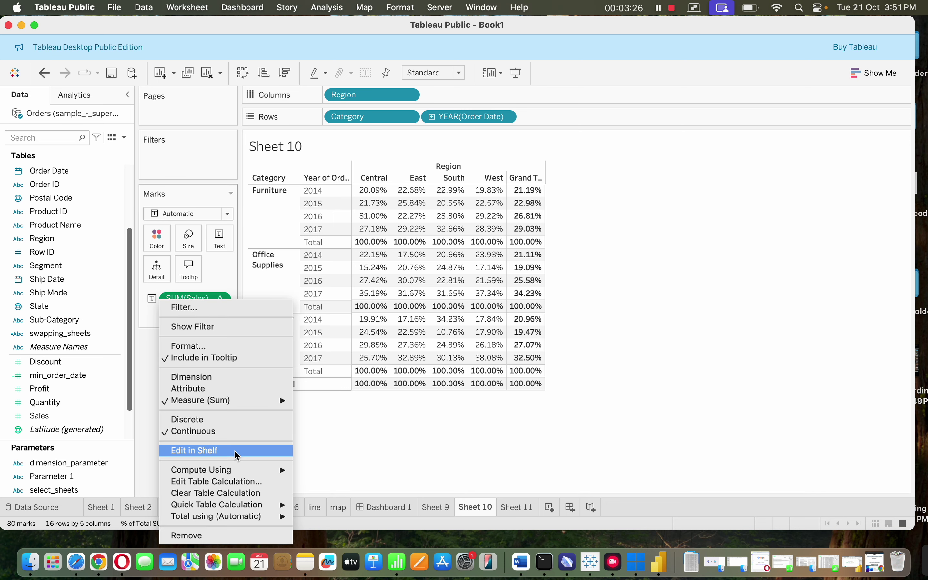
{"action": "mouse_move", "coordinate": [253, 472]}
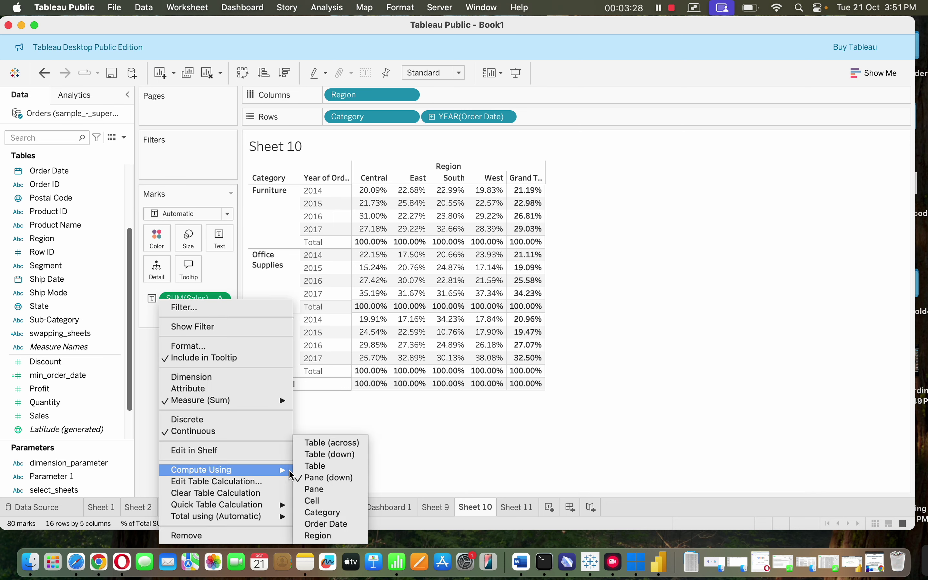
{"action": "left_click", "coordinate": [348, 444]}
{"action": "mouse_move", "coordinate": [448, 355]}
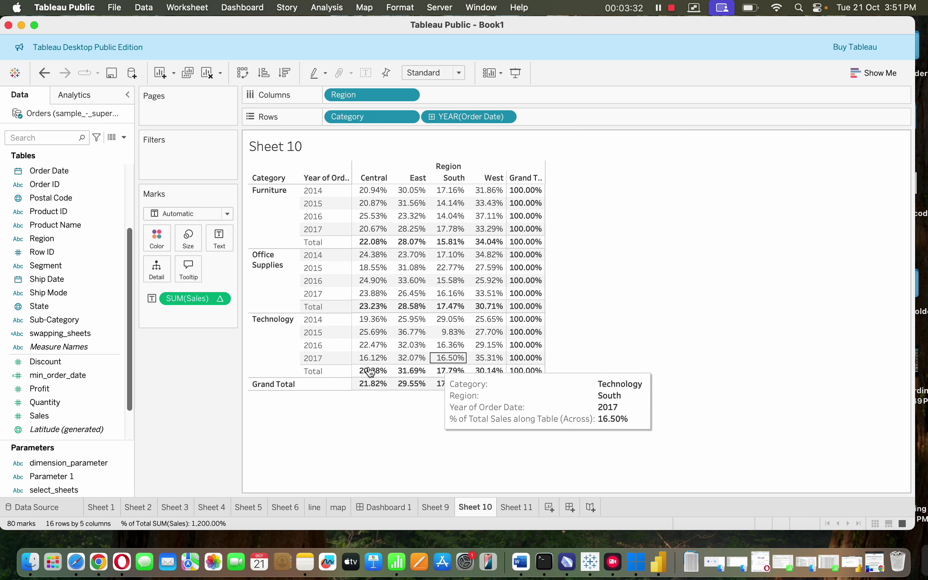
{"action": "mouse_move", "coordinate": [521, 350]}
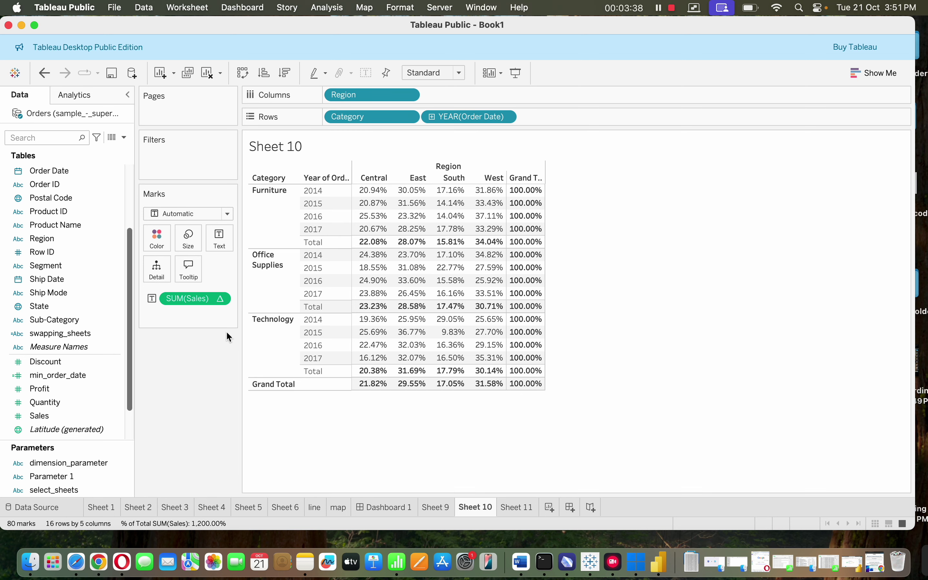
Step: Change the SUM(Sales) percent of total calculation direction to Table (down)
{"action": "left_click", "coordinate": [226, 299]}
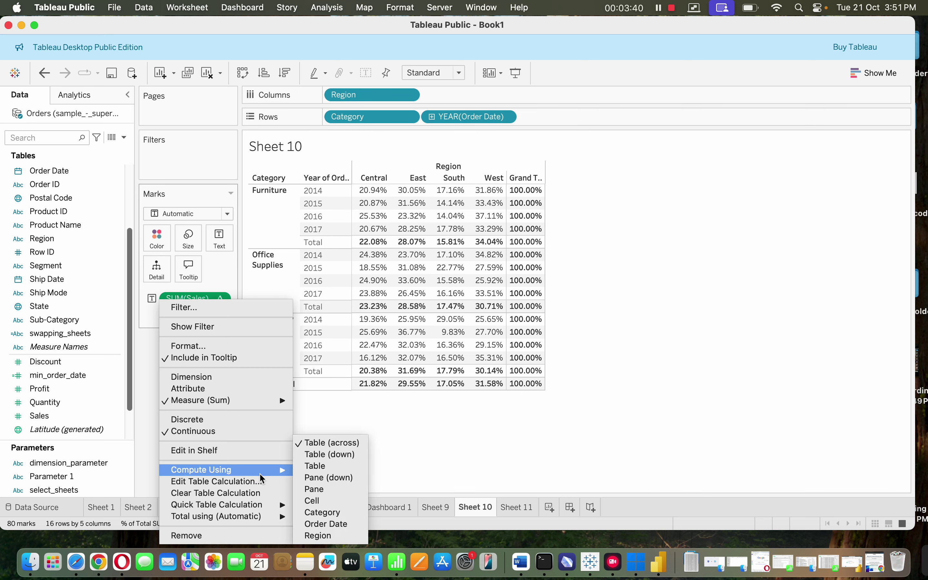
{"action": "mouse_move", "coordinate": [285, 470]}
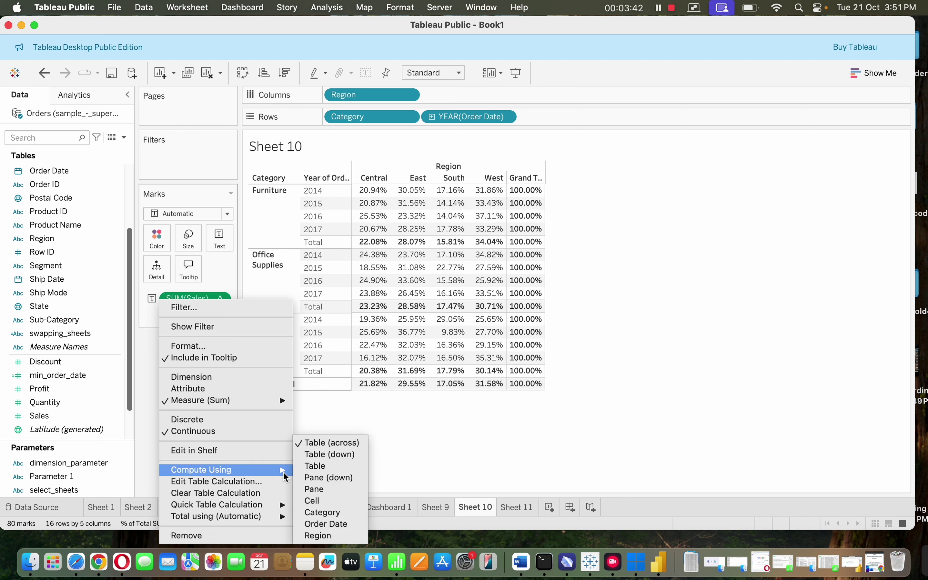
{"action": "left_click", "coordinate": [321, 458]}
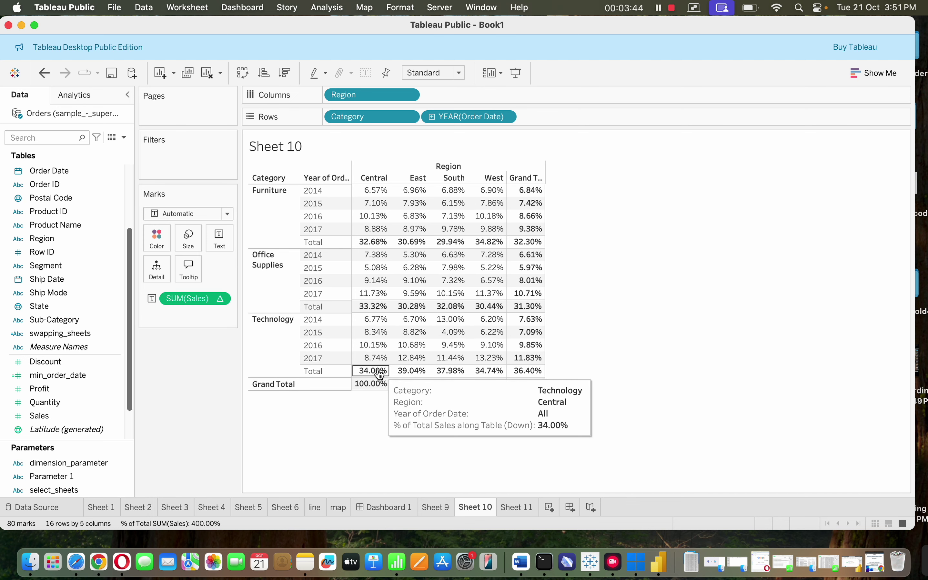
Step: Set the SUM(Sales) percent of total to compute using Pane (down)
{"action": "left_click", "coordinate": [226, 300]}
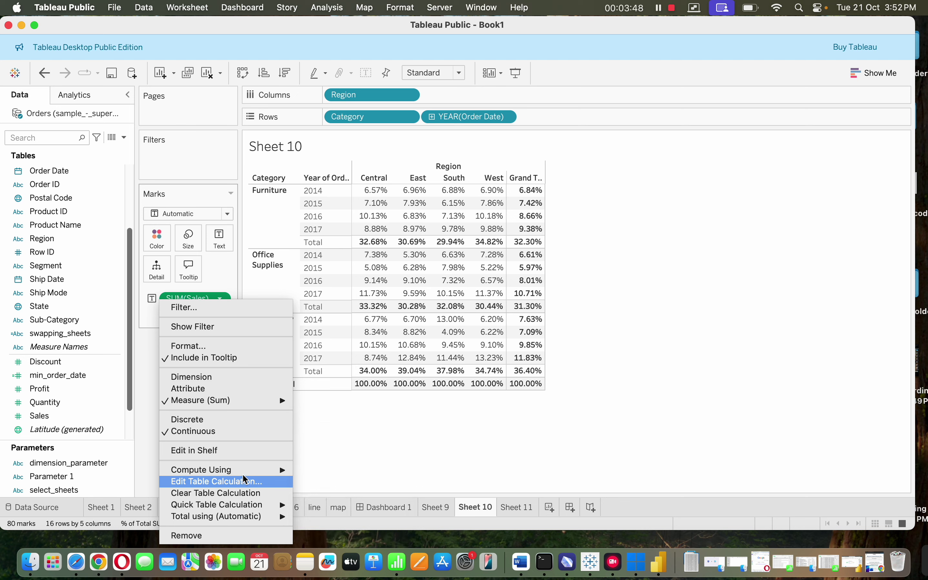
{"action": "mouse_move", "coordinate": [279, 468]}
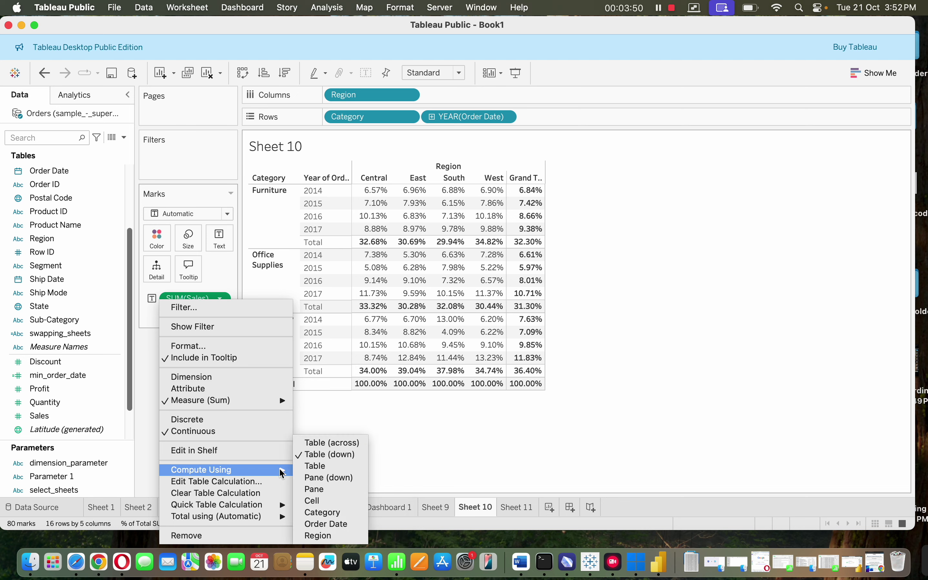
{"action": "left_click", "coordinate": [316, 478]}
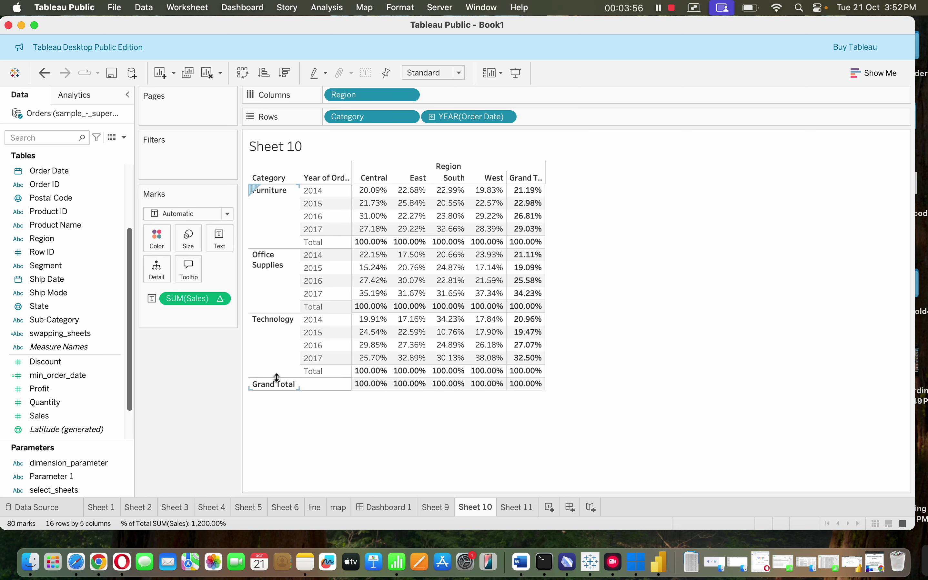
Step: Switch the SUM(Sales) percent of total to compute using Table (across)
{"action": "left_click", "coordinate": [220, 303]}
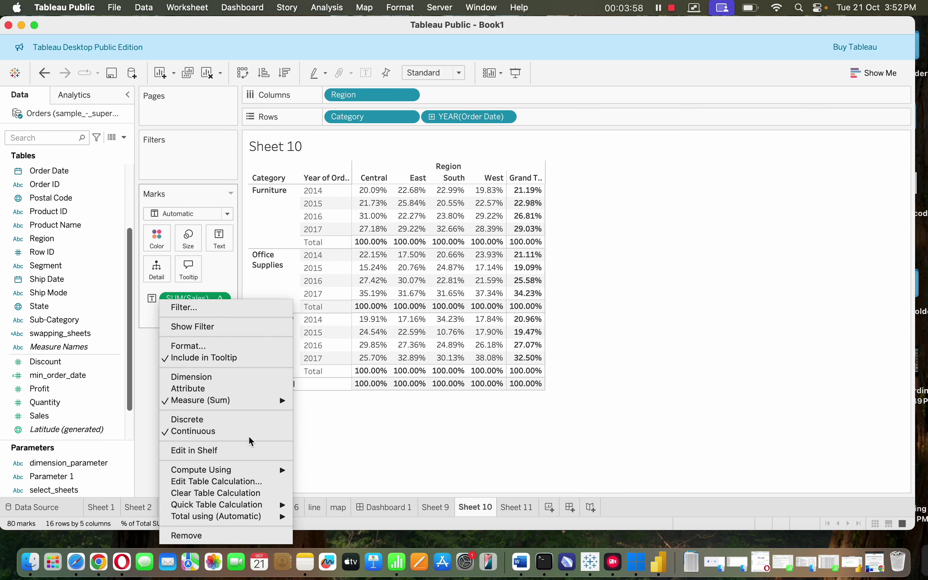
{"action": "mouse_move", "coordinate": [249, 470]}
{"action": "left_click", "coordinate": [332, 442]}
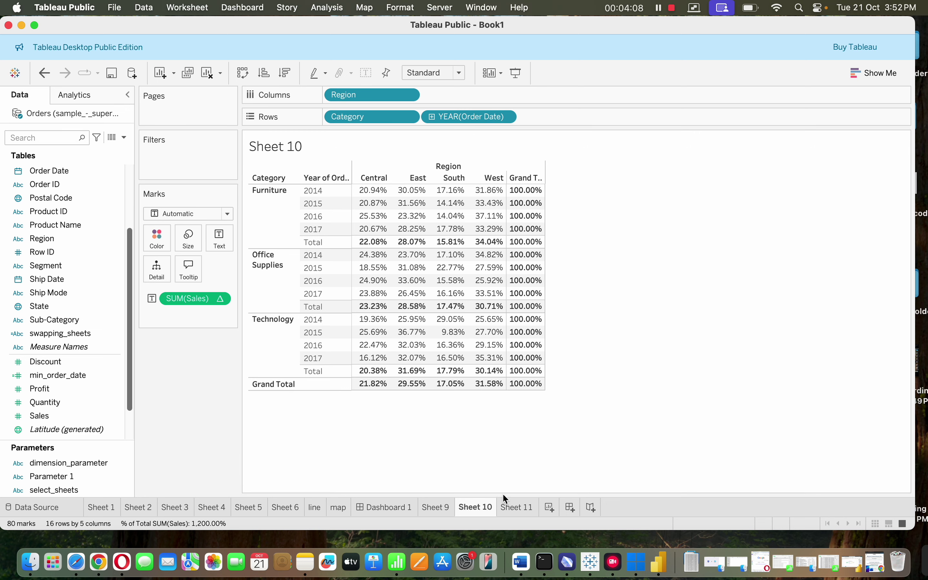
Step: Change the SUM(Sales) percent of total to compute using Table (down)
{"action": "left_click", "coordinate": [222, 299]}
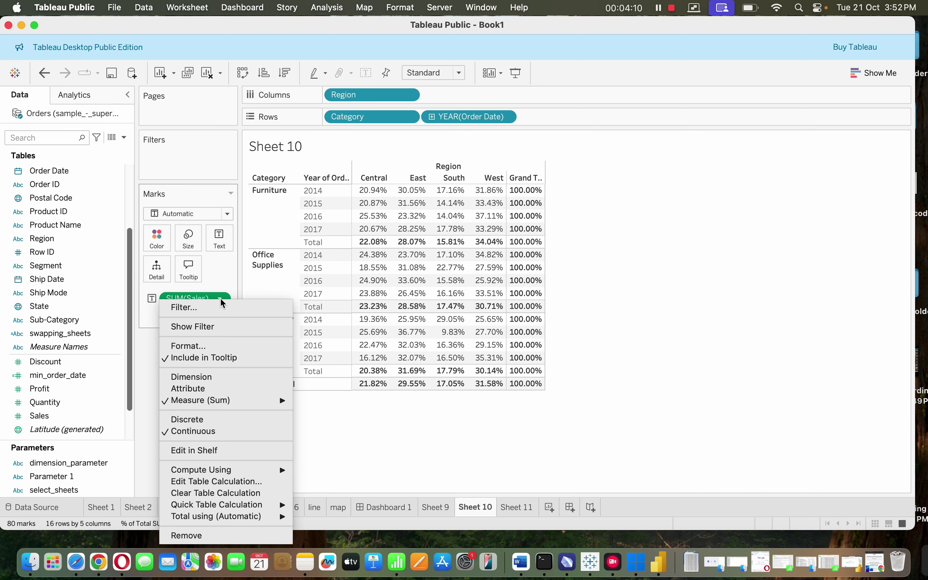
{"action": "mouse_move", "coordinate": [240, 474]}
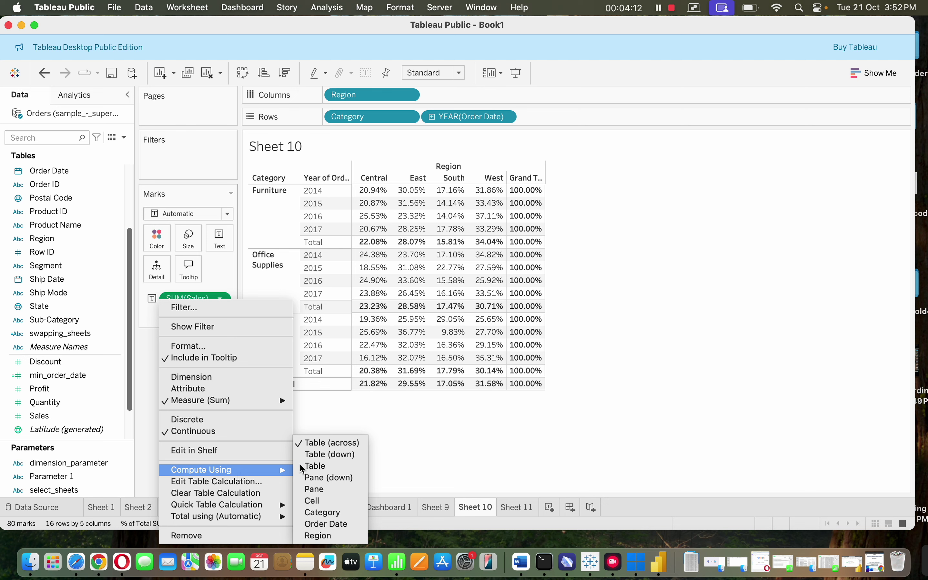
{"action": "left_click", "coordinate": [321, 453]}
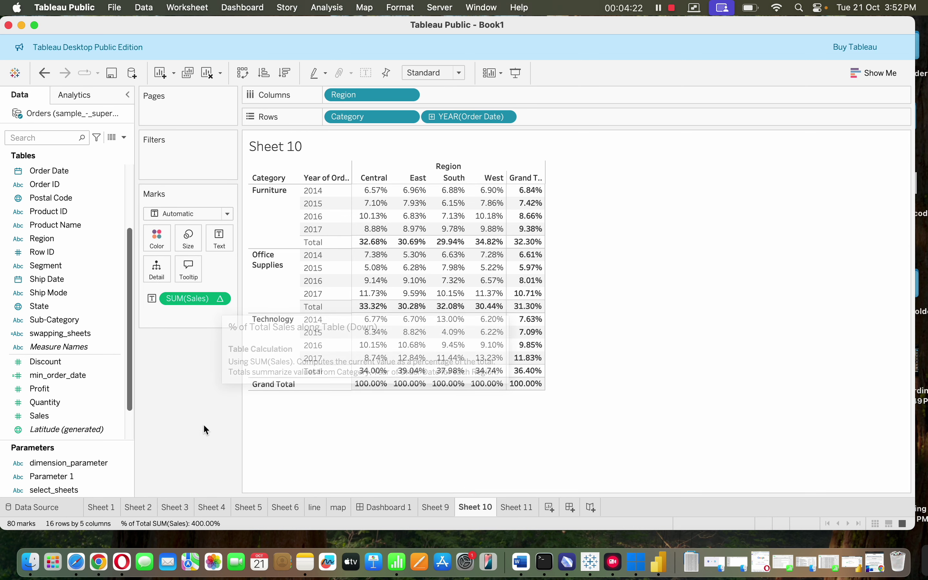
Step: Set the SUM(Sales) table calculation back to compute using Table (across), along each row
{"action": "left_click", "coordinate": [219, 299]}
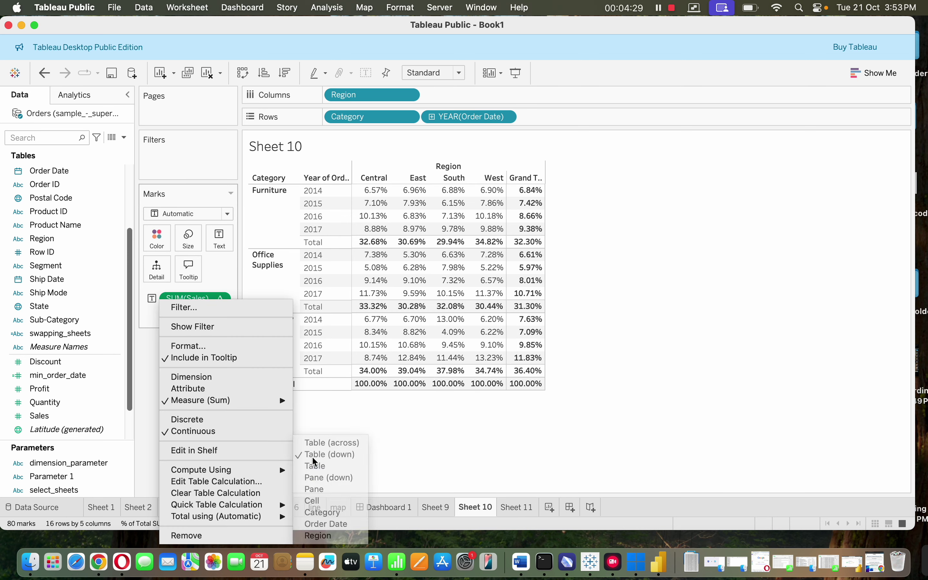
{"action": "mouse_move", "coordinate": [287, 470]}
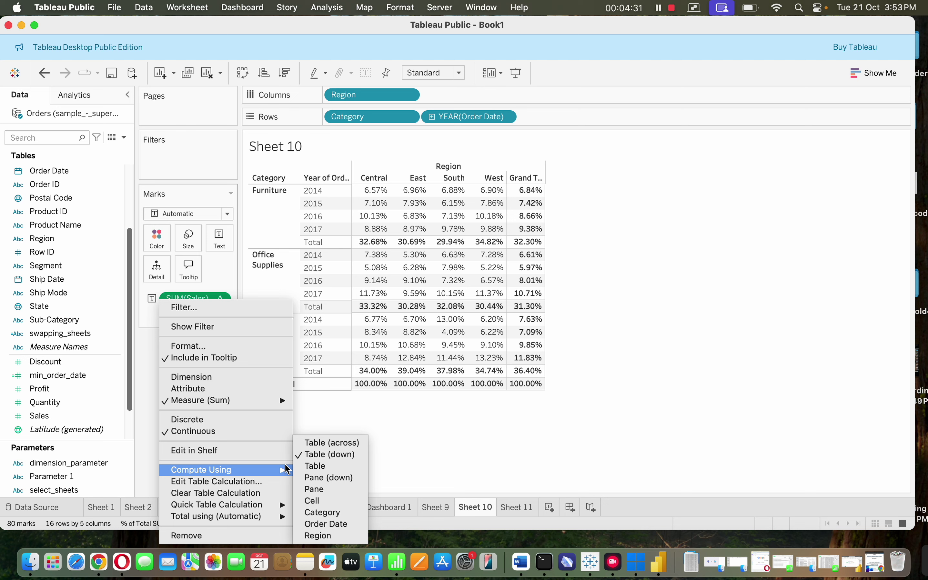
{"action": "left_click", "coordinate": [304, 449]}
{"action": "mouse_move", "coordinate": [290, 467]}
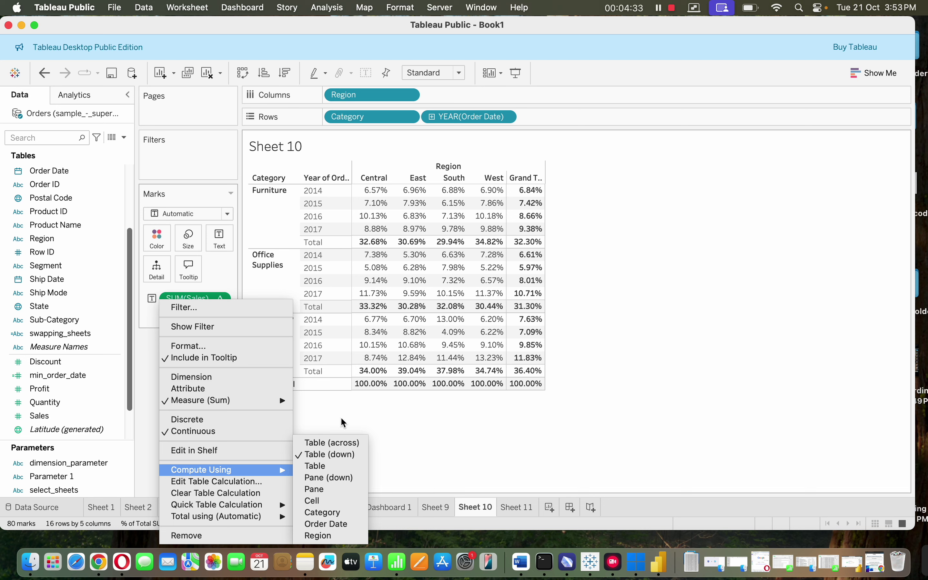
{"action": "left_click", "coordinate": [333, 443]}
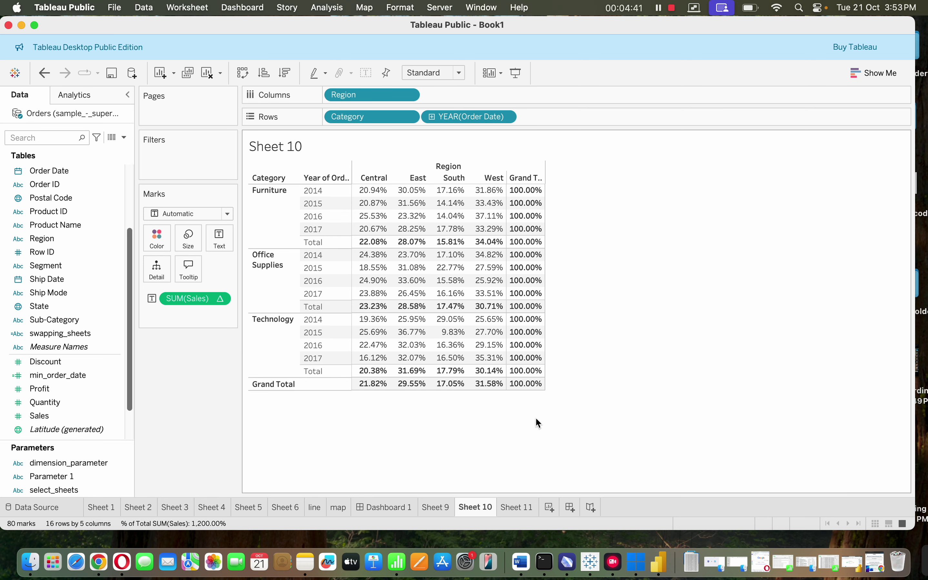
Step: Switch the SUM(Sales) table calculation to compute using Table (down), along each region column
{"action": "left_click", "coordinate": [221, 299]}
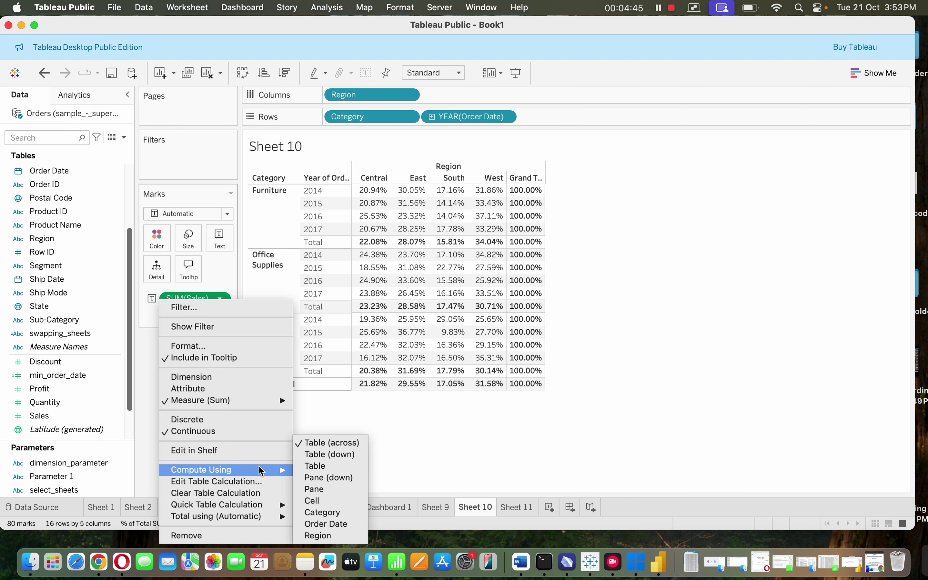
{"action": "mouse_move", "coordinate": [294, 471]}
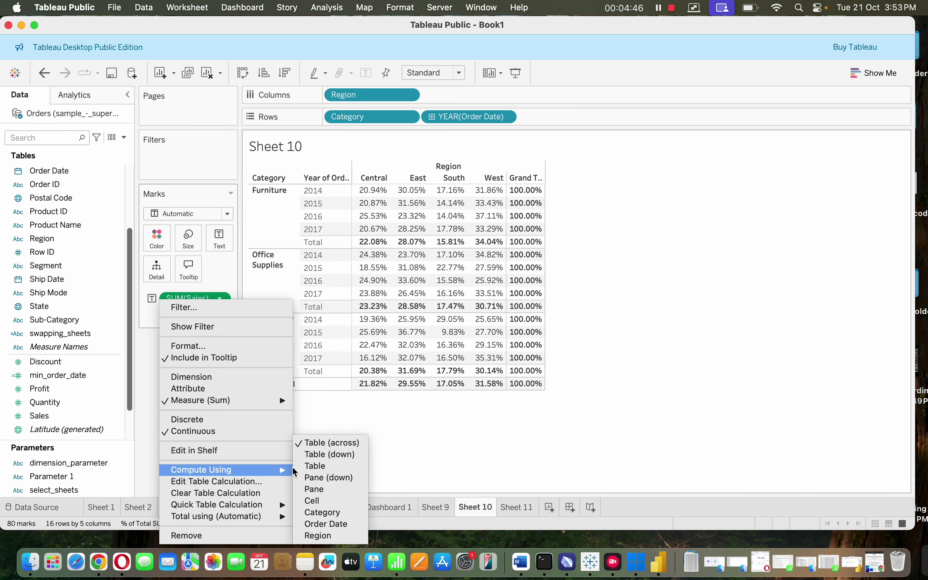
{"action": "left_click", "coordinate": [306, 455]}
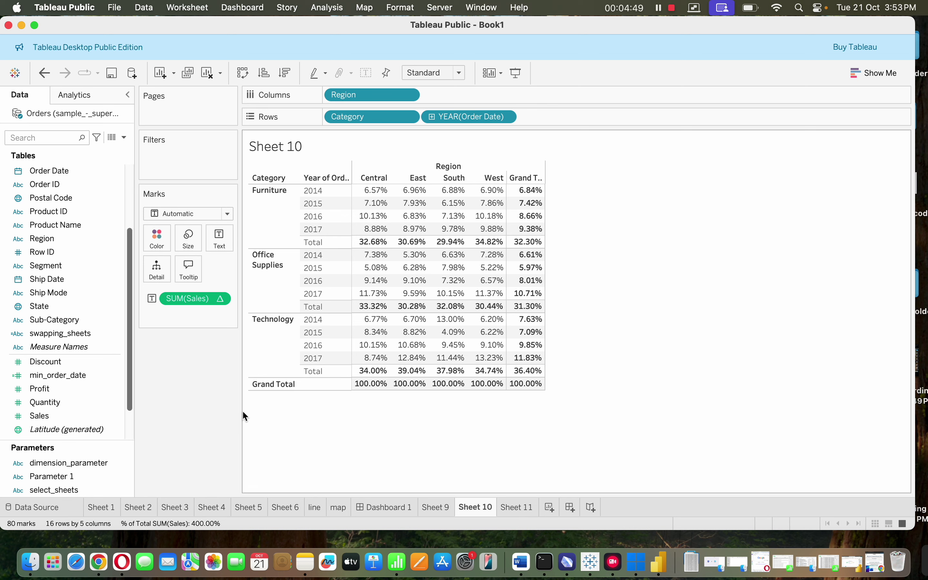
Step: Compute the SUM(Sales) percent of total using Pane (down) and inspect the Central region's Office Supplies total and grand total
{"action": "left_click", "coordinate": [221, 299]}
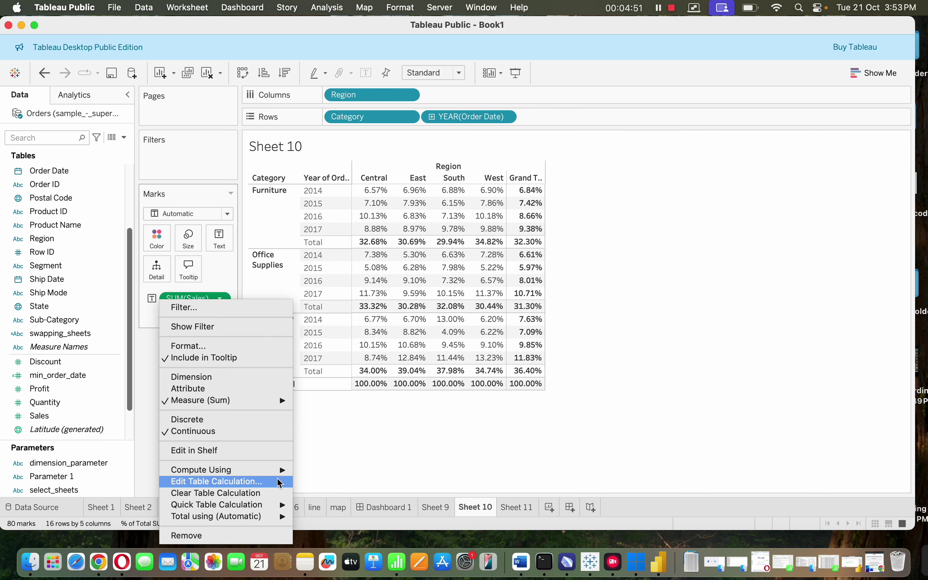
{"action": "mouse_move", "coordinate": [280, 470]}
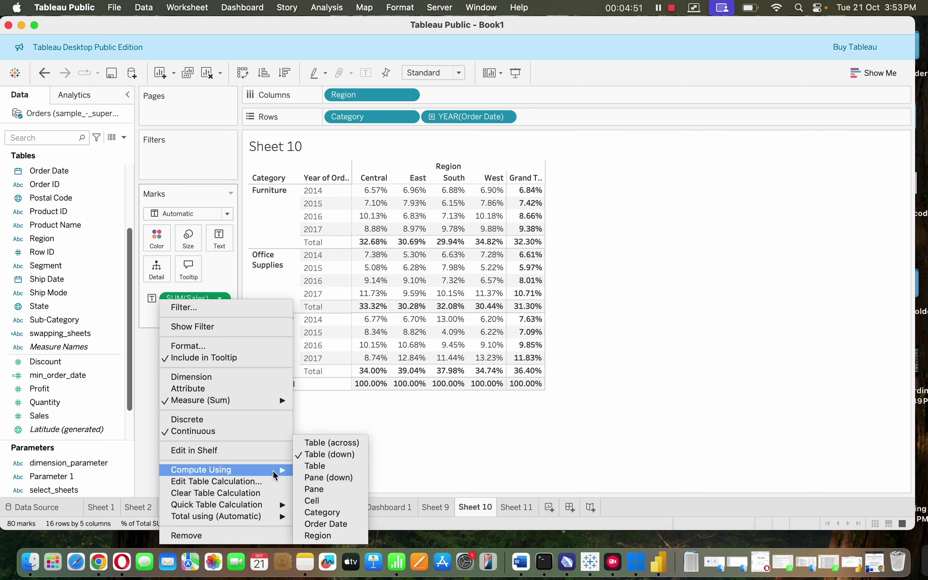
{"action": "left_click", "coordinate": [319, 480]}
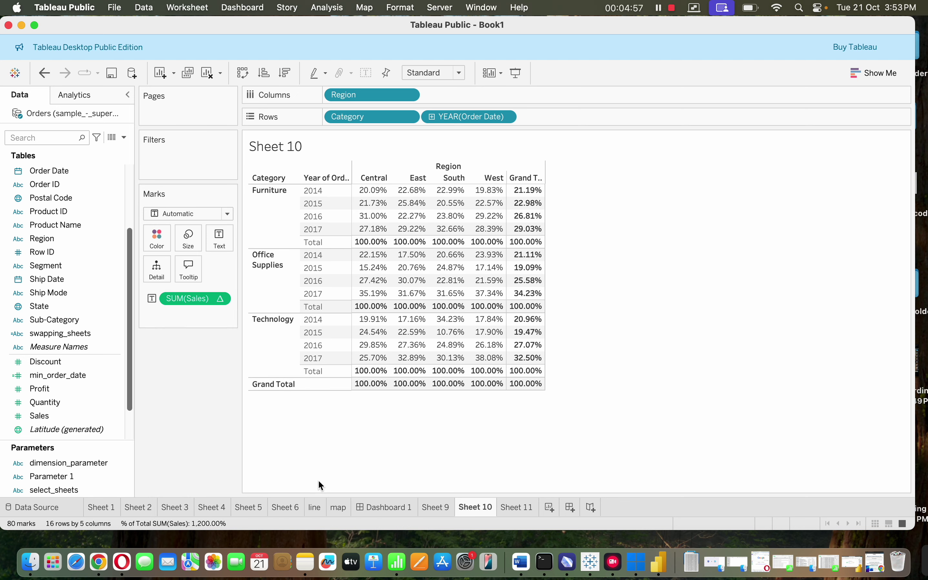
{"action": "mouse_move", "coordinate": [370, 392]}
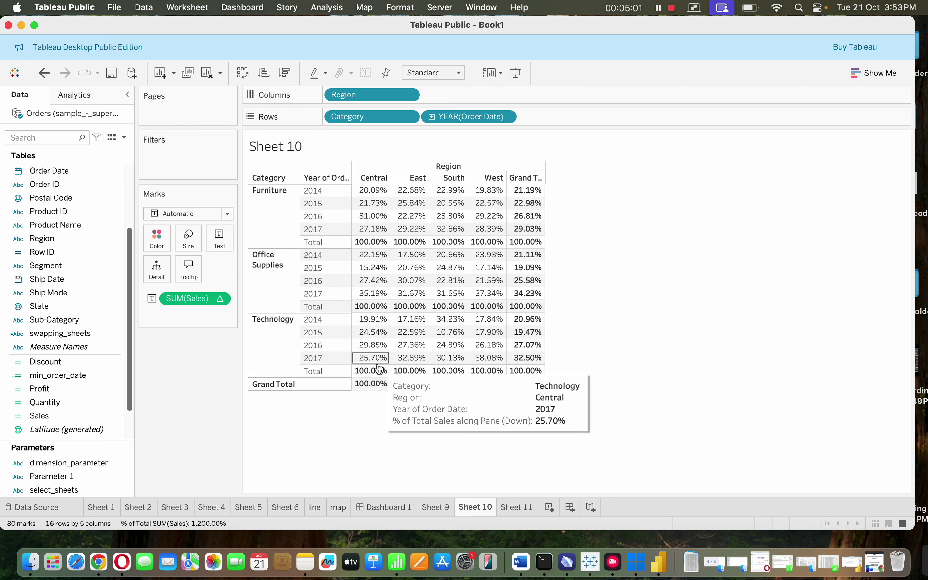
{"action": "mouse_move", "coordinate": [423, 277]}
{"action": "left_click", "coordinate": [370, 306]}
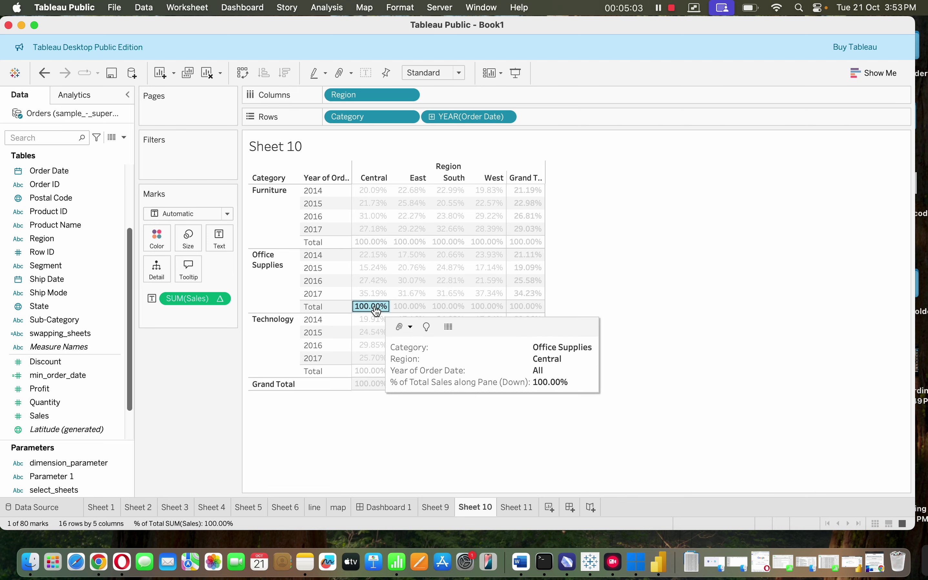
{"action": "left_click", "coordinate": [368, 383]}
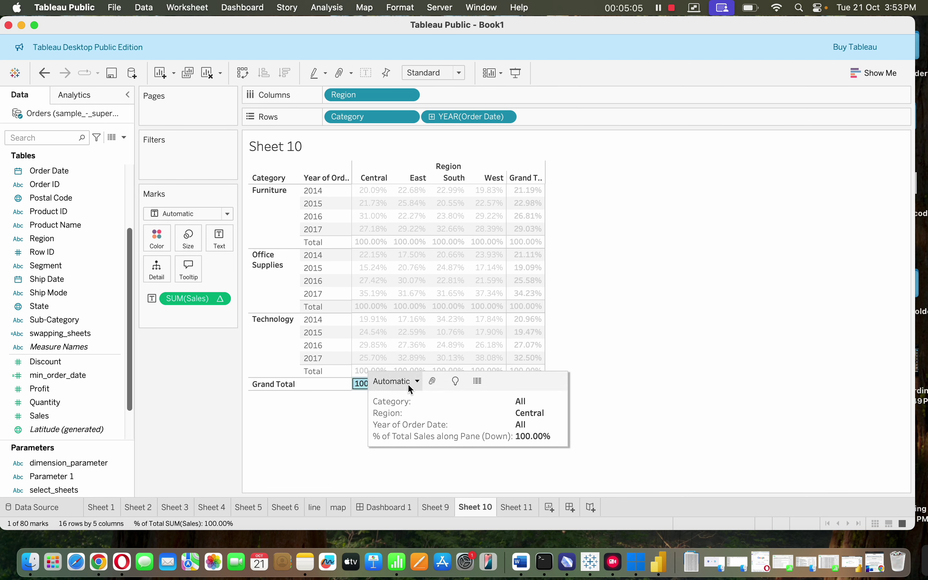
{"action": "left_click", "coordinate": [329, 398]}
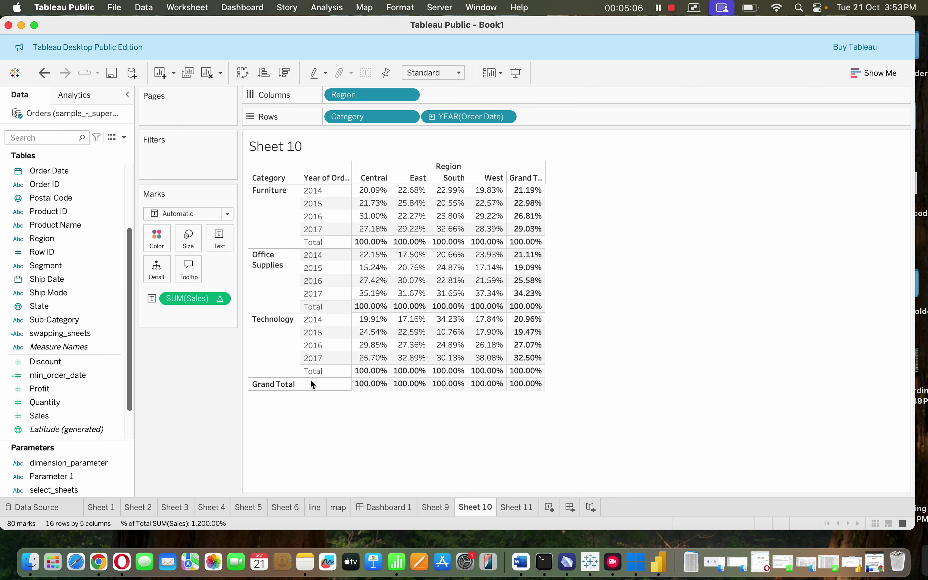
Step: Set the SUM(Sales) percent of total to compute using Pane and inspect the grand total percentages by category and year
{"action": "left_click", "coordinate": [220, 300]}
{"action": "mouse_move", "coordinate": [253, 471]}
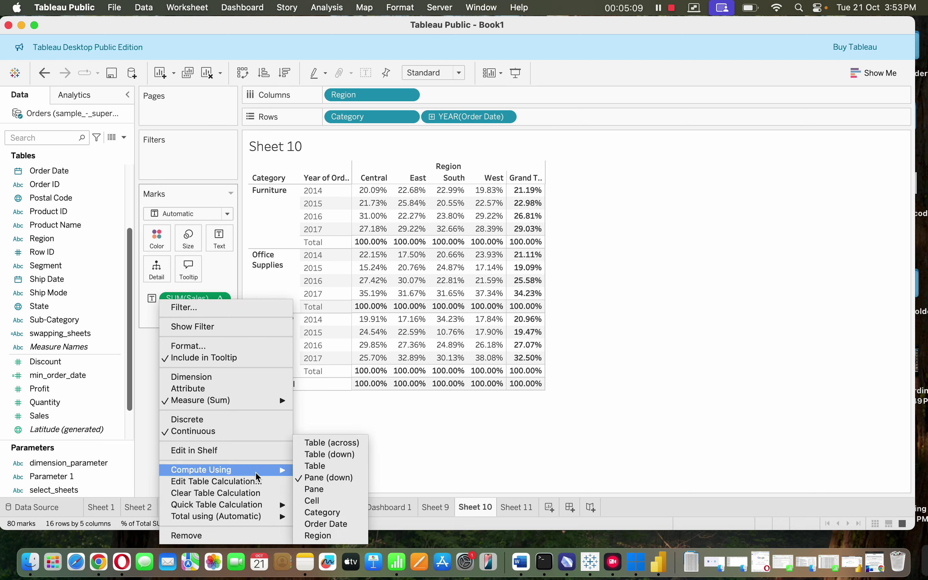
{"action": "left_click", "coordinate": [306, 491]}
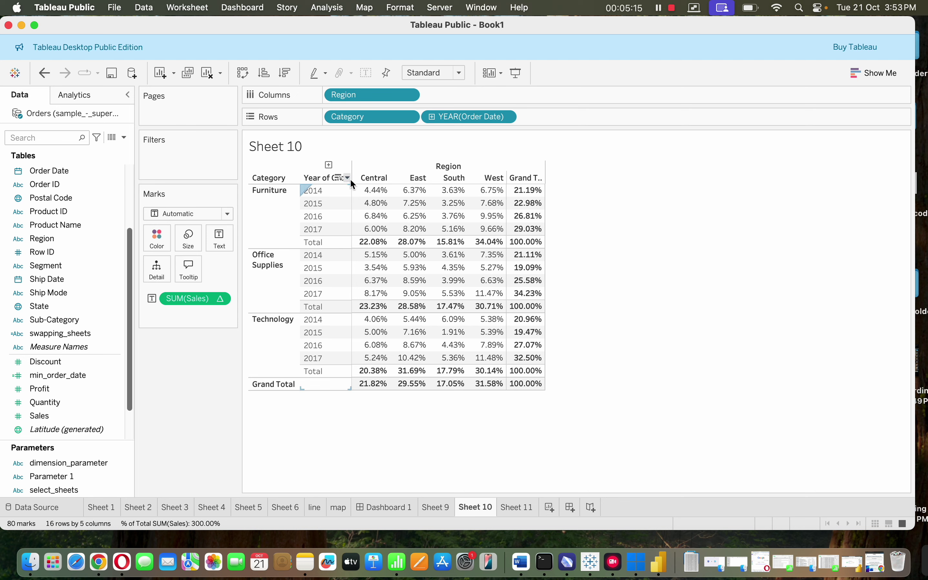
{"action": "mouse_move", "coordinate": [486, 216]}
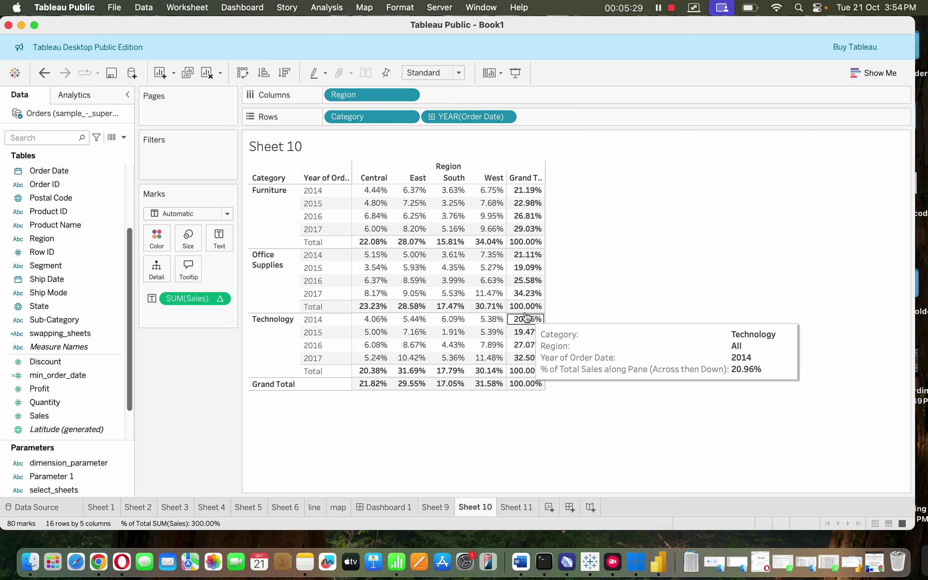
Step: Return the SUM(Sales) percent of total calculation to Pane (down)
{"action": "left_click", "coordinate": [220, 300]}
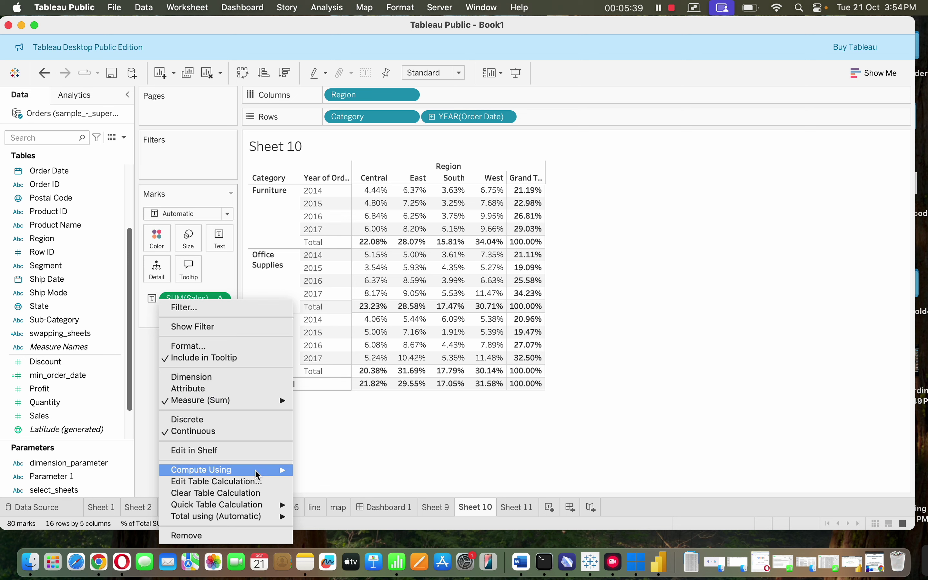
{"action": "mouse_move", "coordinate": [257, 471]}
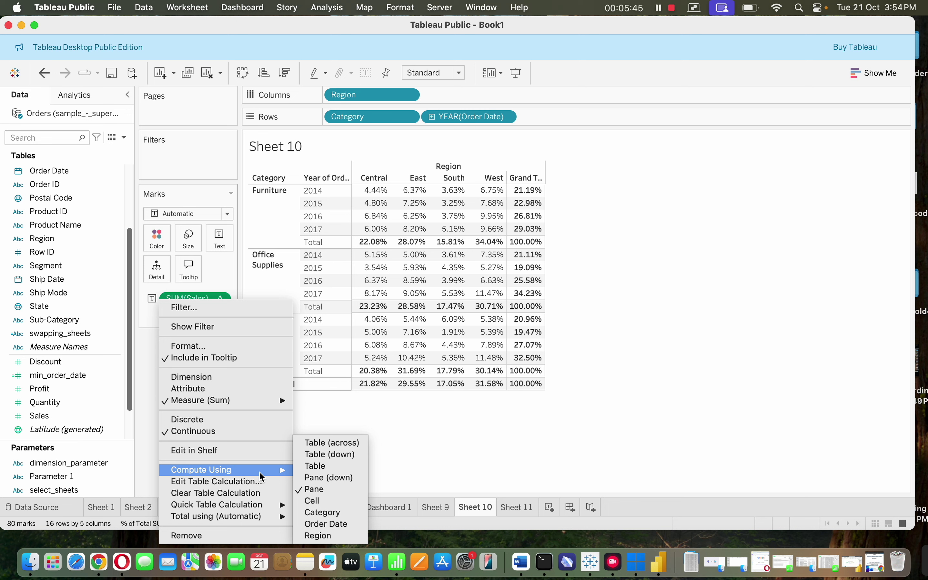
{"action": "left_click", "coordinate": [297, 478]}
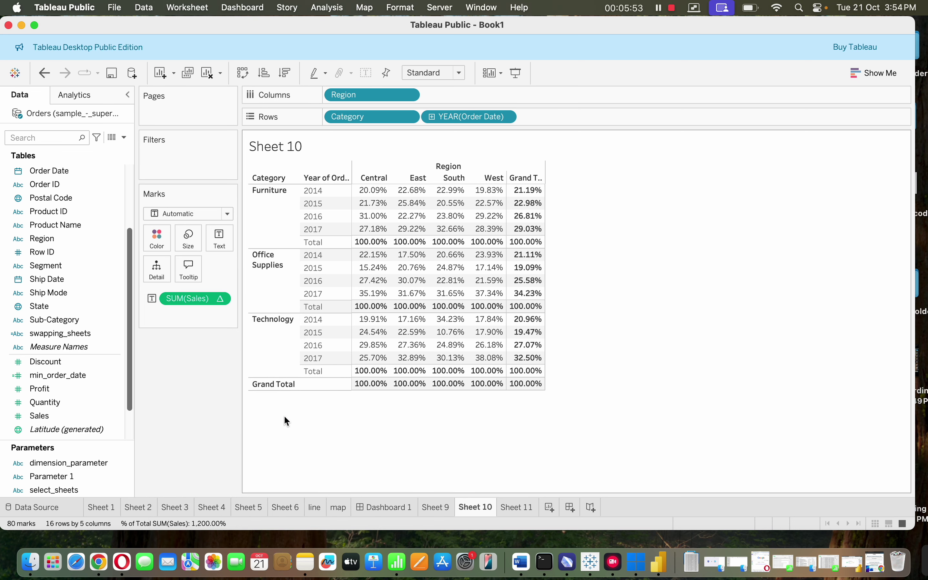
Step: Compute the SUM(Sales) percent of total using Table and inspect the percentages in the Grand Total column
{"action": "left_click", "coordinate": [220, 299]}
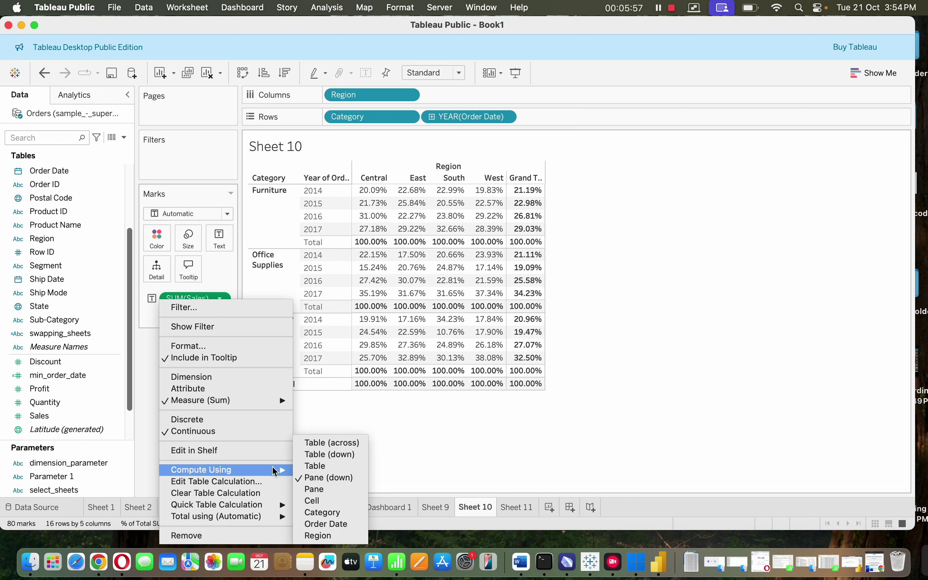
{"action": "left_click", "coordinate": [303, 466]}
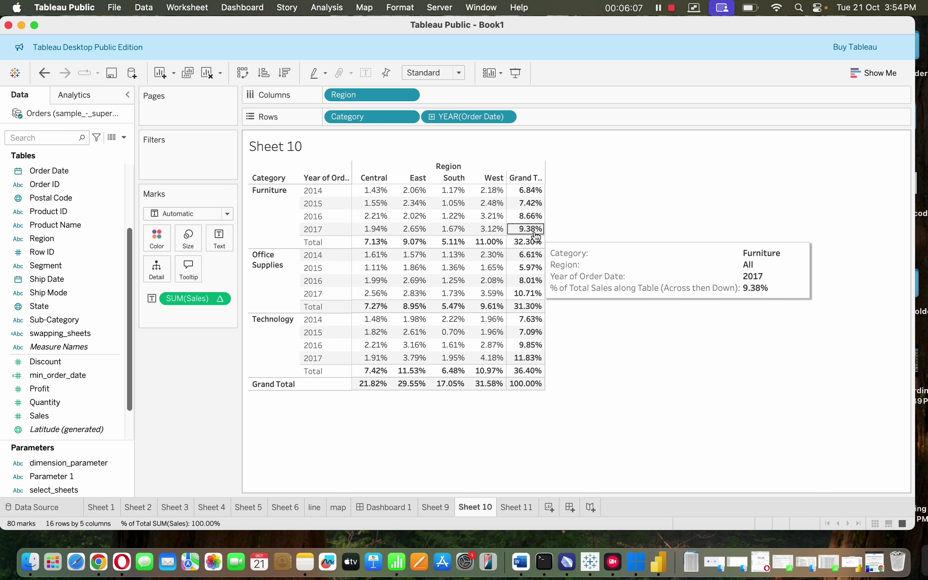
{"action": "mouse_move", "coordinate": [536, 243]}
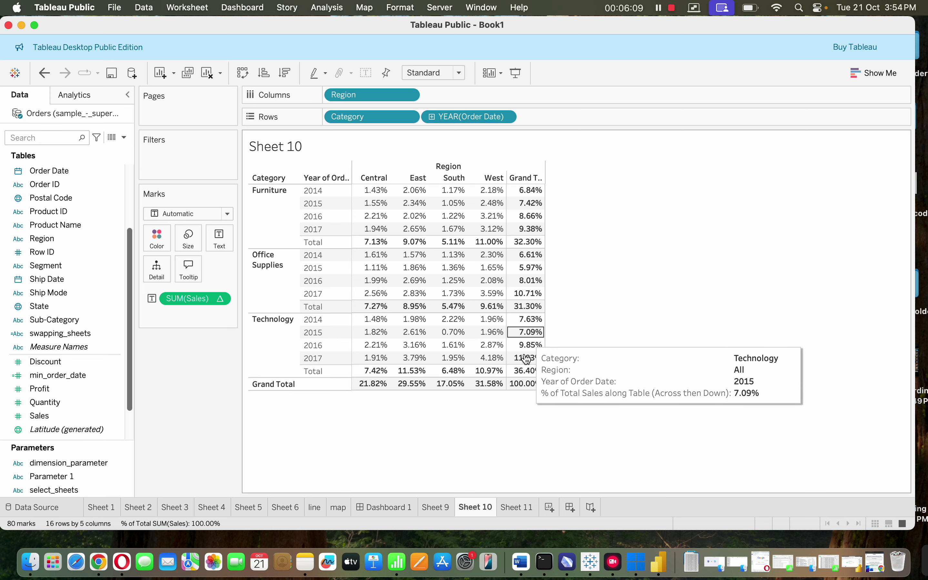
{"action": "mouse_move", "coordinate": [526, 385]}
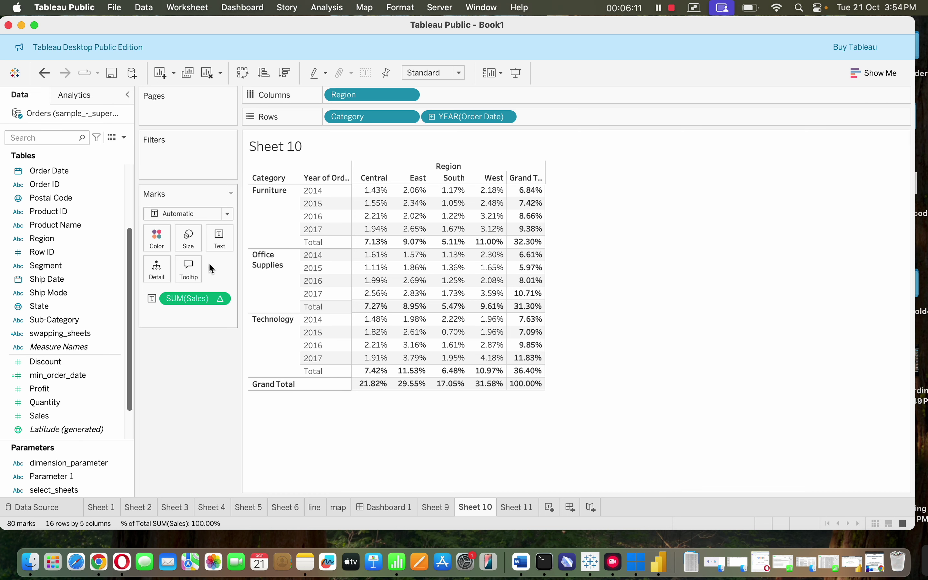
Step: Change the SUM(Sales) percent of total to compute using Pane, across all regions and years within each category
{"action": "left_click", "coordinate": [220, 300]}
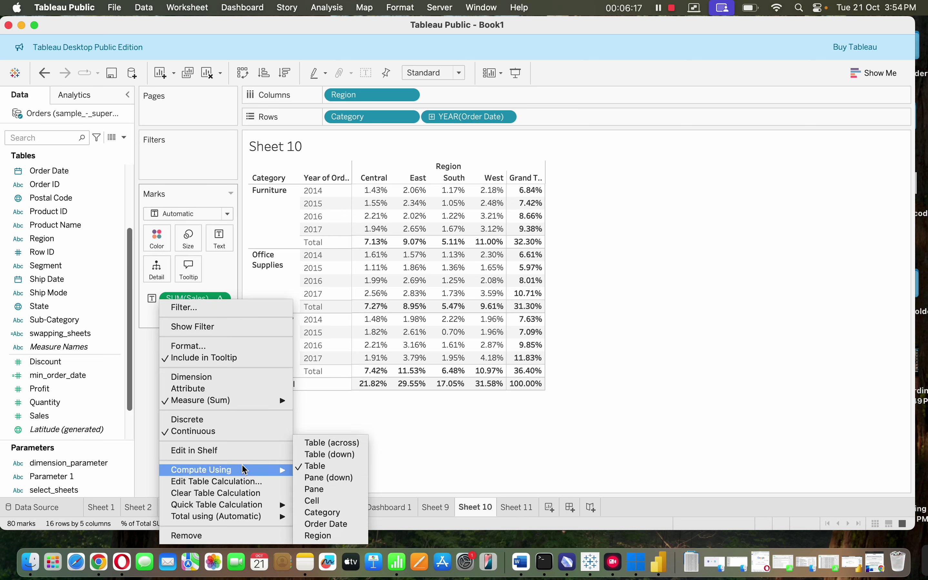
{"action": "left_click", "coordinate": [311, 490]}
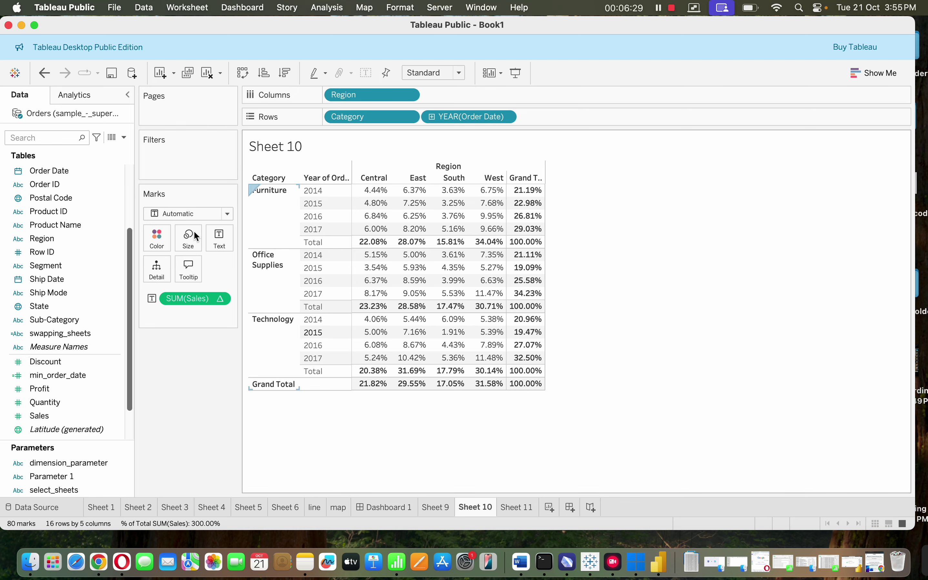
Step: Change the SUM(Sales) percent of total to compute using Table
{"action": "left_click", "coordinate": [220, 298]}
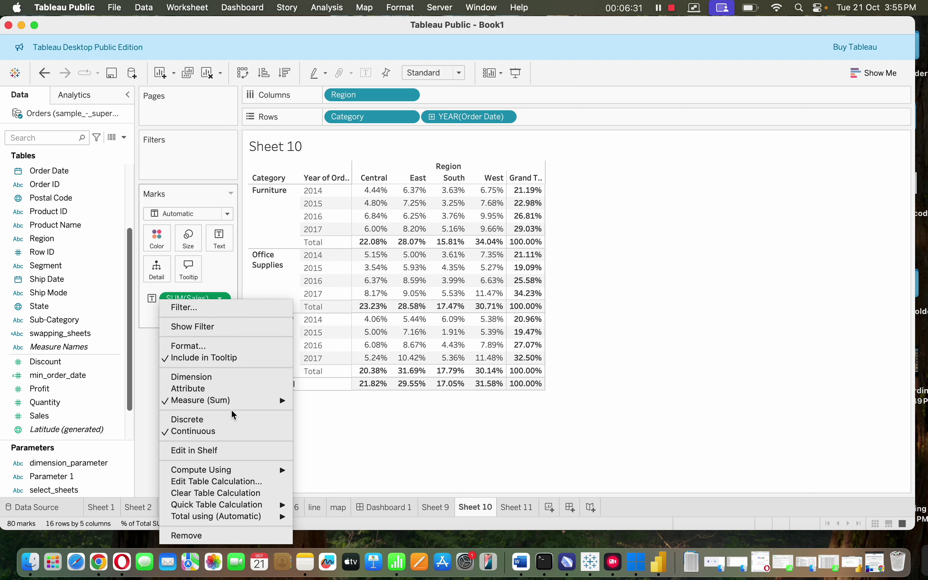
{"action": "mouse_move", "coordinate": [252, 472]}
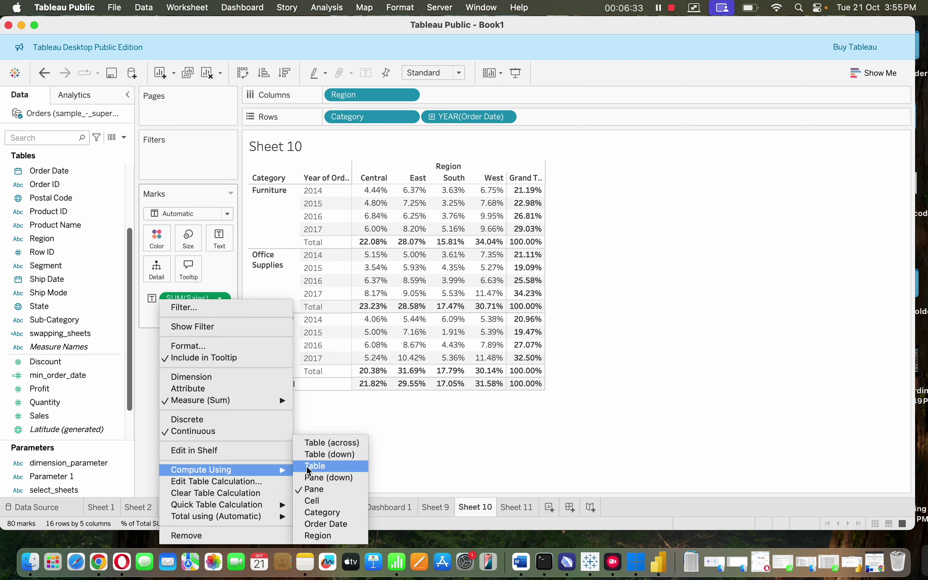
{"action": "left_click", "coordinate": [315, 467]}
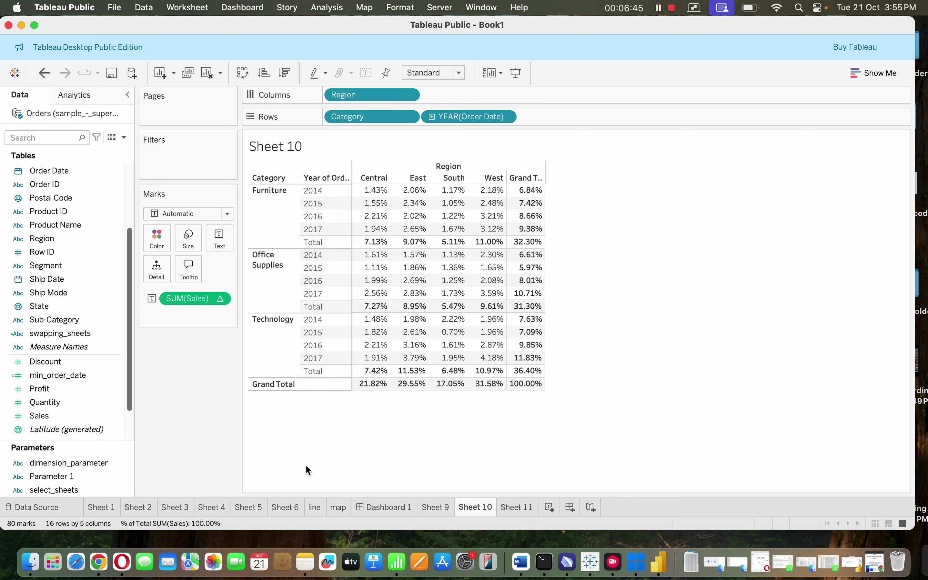
Step: Switch to the Canva whiteboard, add a blank page and handwrite the heading Category with a long header line beneath it
{"action": "left_click", "coordinate": [108, 573]}
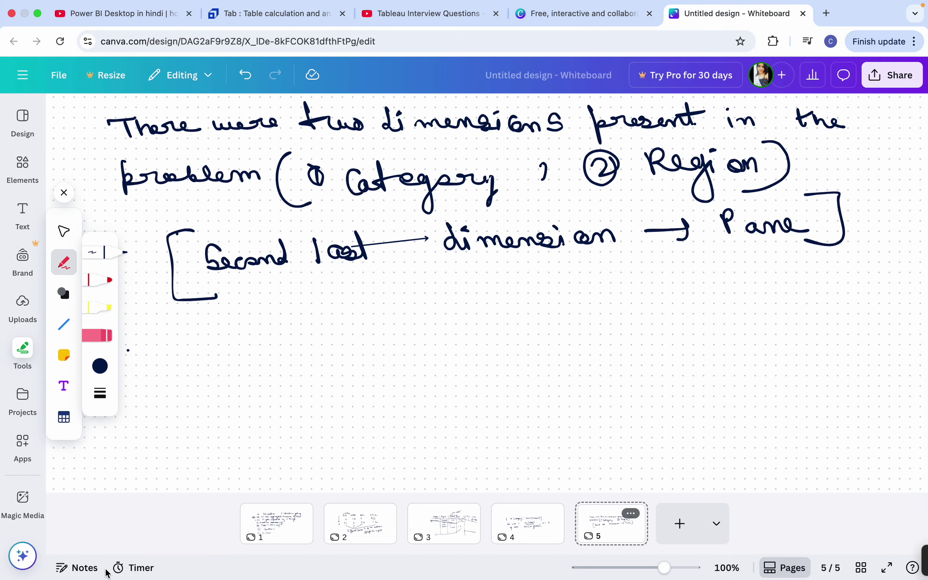
{"action": "left_click", "coordinate": [697, 542]}
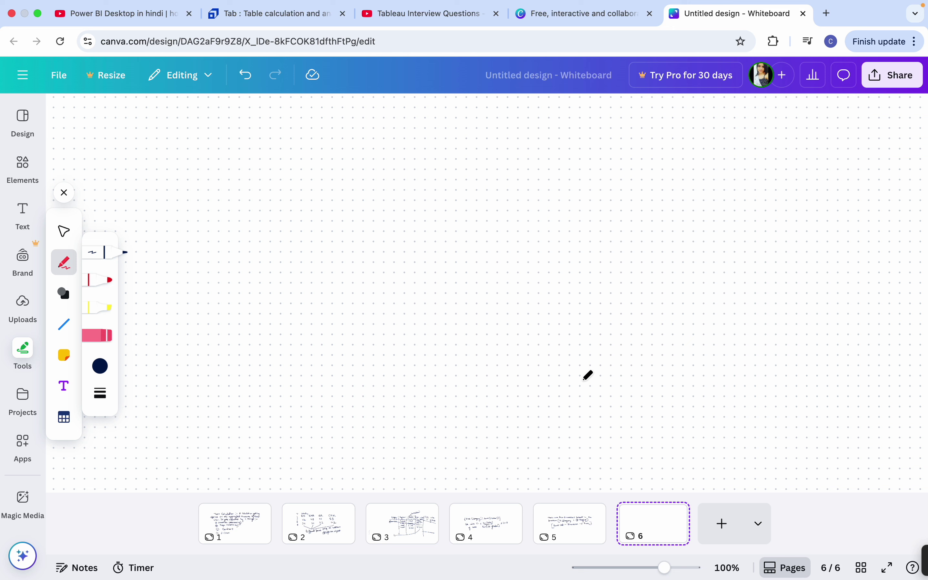
{"action": "mouse_move", "coordinate": [92, 4]}
{"action": "mouse_move", "coordinate": [161, 126]}
{"action": "left_mouse_down"}
{"action": "mouse_move", "coordinate": [169, 136]}
{"action": "mouse_move", "coordinate": [247, 136]}
{"action": "mouse_move", "coordinate": [249, 165]}
{"action": "left_mouse_up"}
{"action": "mouse_move", "coordinate": [148, 161]}
{"action": "left_mouse_down"}
{"action": "mouse_move", "coordinate": [812, 120]}
{"action": "mouse_move", "coordinate": [809, 127]}
{"action": "left_mouse_up"}
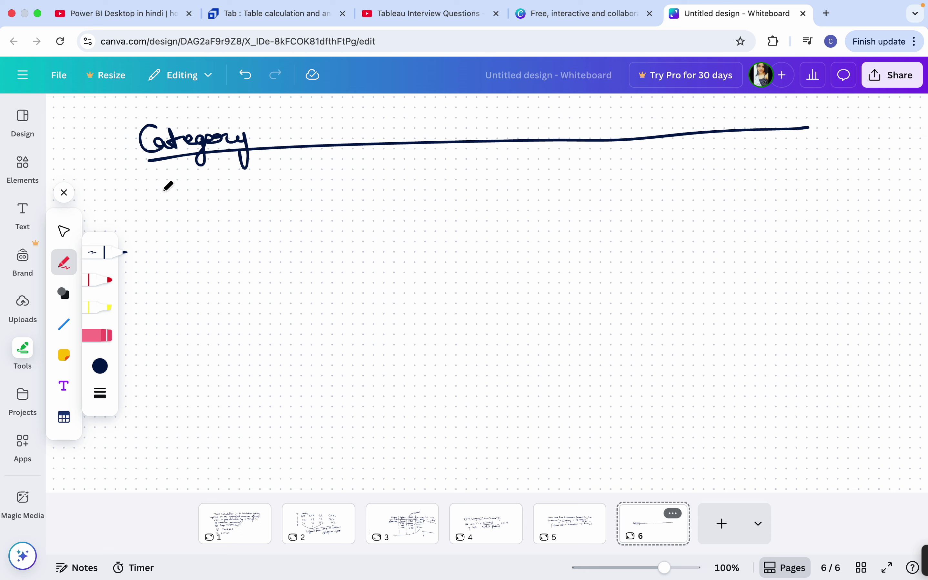
Step: Write furniture under Category and draw two vertical column dividers and a horizontal line closing off the furniture section
{"action": "mouse_move", "coordinate": [164, 191]}
{"action": "left_mouse_down"}
{"action": "mouse_move", "coordinate": [177, 173]}
{"action": "mouse_move", "coordinate": [206, 186]}
{"action": "mouse_move", "coordinate": [224, 169]}
{"action": "mouse_move", "coordinate": [240, 185]}
{"action": "mouse_move", "coordinate": [263, 183]}
{"action": "left_mouse_up"}
{"action": "left_click_drag", "start_coordinate": [277, 115], "coordinate": [292, 462]}
{"action": "left_click_drag", "start_coordinate": [140, 289], "coordinate": [808, 263]}
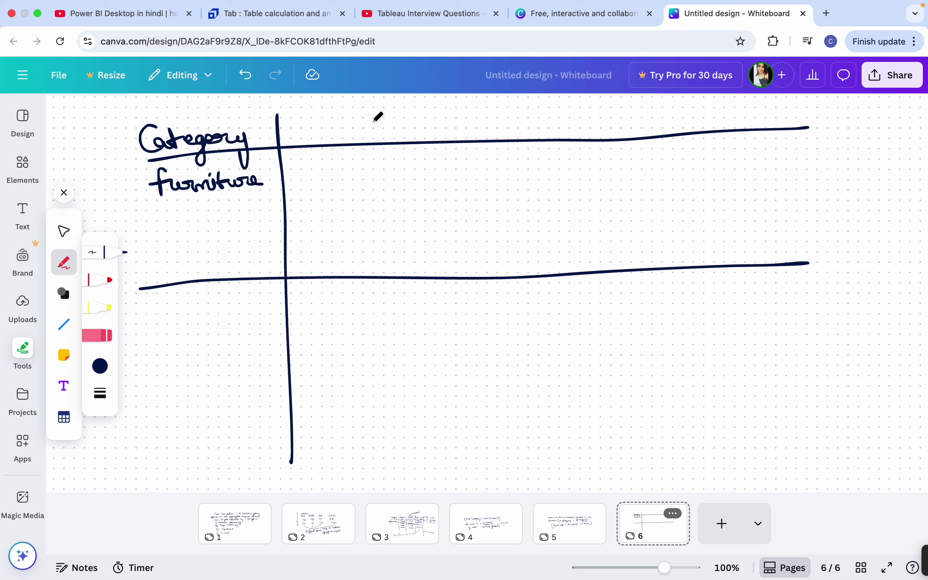
{"action": "mouse_move", "coordinate": [375, 114]}
{"action": "left_mouse_down"}
{"action": "mouse_move", "coordinate": [389, 244]}
{"action": "mouse_move", "coordinate": [390, 461]}
{"action": "left_mouse_up"}
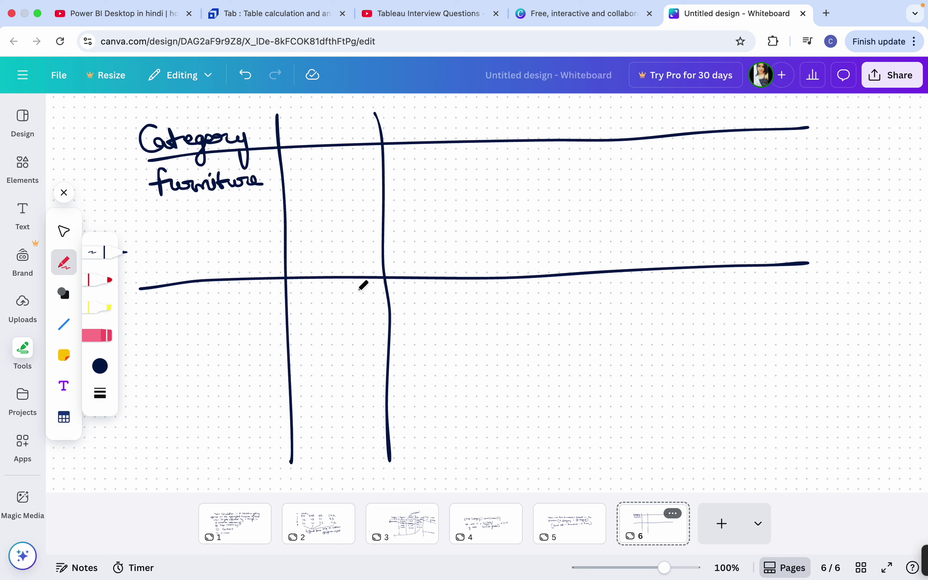
Step: Write the years 2016, 2017 and 2018 beside furniture and draw a line beneath them to form a total row
{"action": "mouse_move", "coordinate": [300, 158]}
{"action": "left_mouse_down"}
{"action": "mouse_move", "coordinate": [338, 165]}
{"action": "mouse_move", "coordinate": [318, 200]}
{"action": "mouse_move", "coordinate": [325, 191]}
{"action": "mouse_move", "coordinate": [351, 201]}
{"action": "left_mouse_up"}
{"action": "left_click_drag", "start_coordinate": [308, 223], "coordinate": [327, 230]}
{"action": "mouse_move", "coordinate": [333, 223]}
{"action": "left_mouse_down"}
{"action": "mouse_move", "coordinate": [345, 231]}
{"action": "mouse_move", "coordinate": [358, 219]}
{"action": "left_mouse_up"}
{"action": "left_click_drag", "start_coordinate": [146, 254], "coordinate": [666, 236]}
{"action": "left_click_drag", "start_coordinate": [725, 231], "coordinate": [783, 232]}
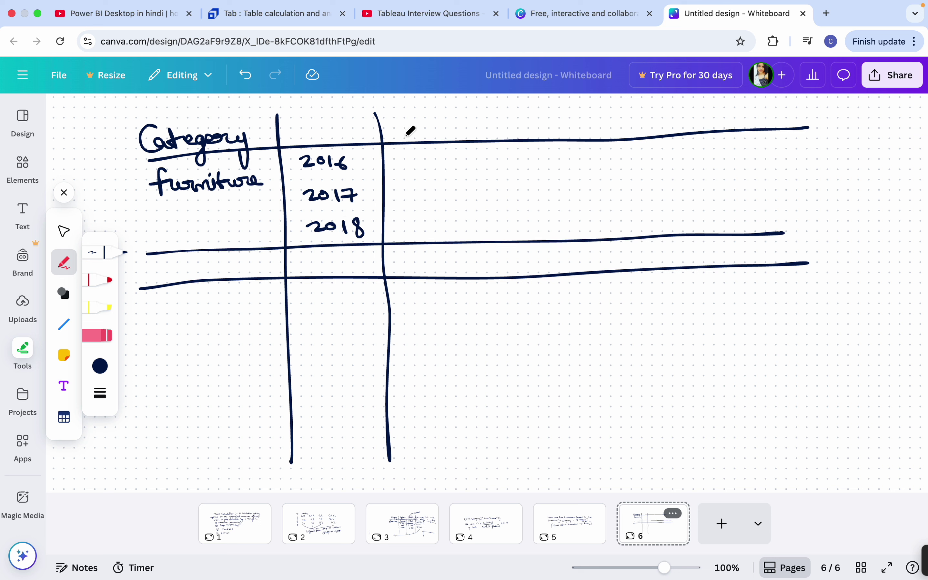
Step: Write the column headings Year, Central, East and South and draw the vertical dividers between the region columns
{"action": "left_click_drag", "start_coordinate": [398, 125], "coordinate": [401, 137]}
{"action": "mouse_move", "coordinate": [403, 132]}
{"action": "left_mouse_down"}
{"action": "mouse_move", "coordinate": [425, 124]}
{"action": "mouse_move", "coordinate": [426, 134]}
{"action": "left_mouse_up"}
{"action": "left_click_drag", "start_coordinate": [429, 127], "coordinate": [429, 122]}
{"action": "mouse_move", "coordinate": [299, 126]}
{"action": "left_mouse_down"}
{"action": "mouse_move", "coordinate": [313, 140]}
{"action": "mouse_move", "coordinate": [355, 129]}
{"action": "left_mouse_up"}
{"action": "mouse_move", "coordinate": [446, 126]}
{"action": "left_mouse_down"}
{"action": "mouse_move", "coordinate": [492, 114]}
{"action": "mouse_move", "coordinate": [503, 130]}
{"action": "mouse_move", "coordinate": [533, 131]}
{"action": "mouse_move", "coordinate": [571, 112]}
{"action": "mouse_move", "coordinate": [585, 165]}
{"action": "mouse_move", "coordinate": [596, 448]}
{"action": "left_mouse_up"}
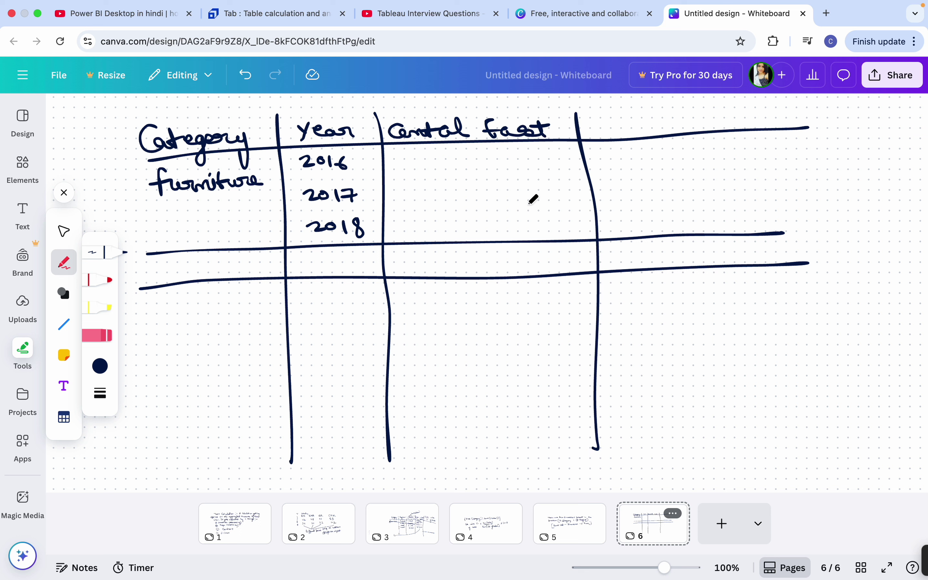
{"action": "left_click_drag", "start_coordinate": [475, 106], "coordinate": [499, 456]}
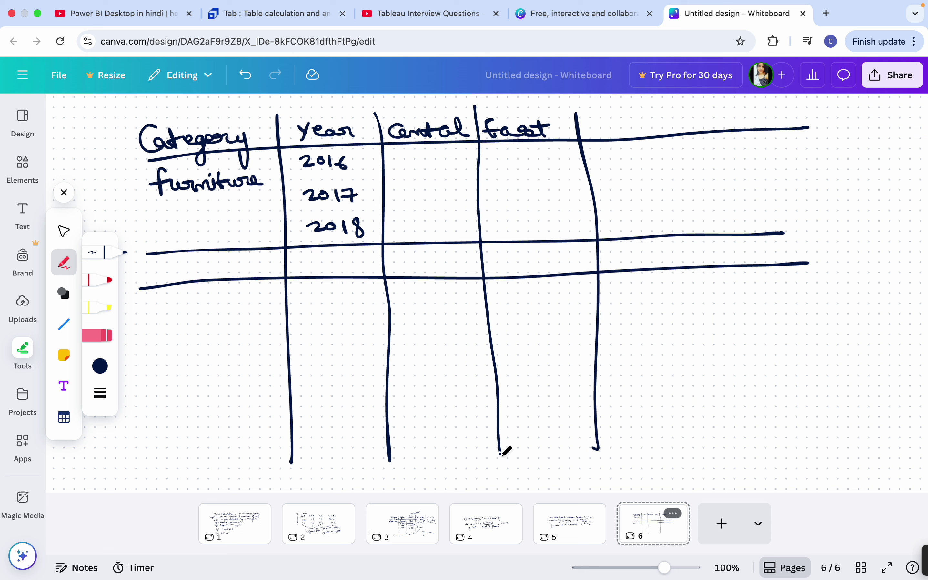
{"action": "mouse_move", "coordinate": [607, 124]}
{"action": "left_mouse_down"}
{"action": "mouse_move", "coordinate": [676, 125]}
{"action": "mouse_move", "coordinate": [691, 145]}
{"action": "mouse_move", "coordinate": [695, 475]}
{"action": "left_mouse_up"}
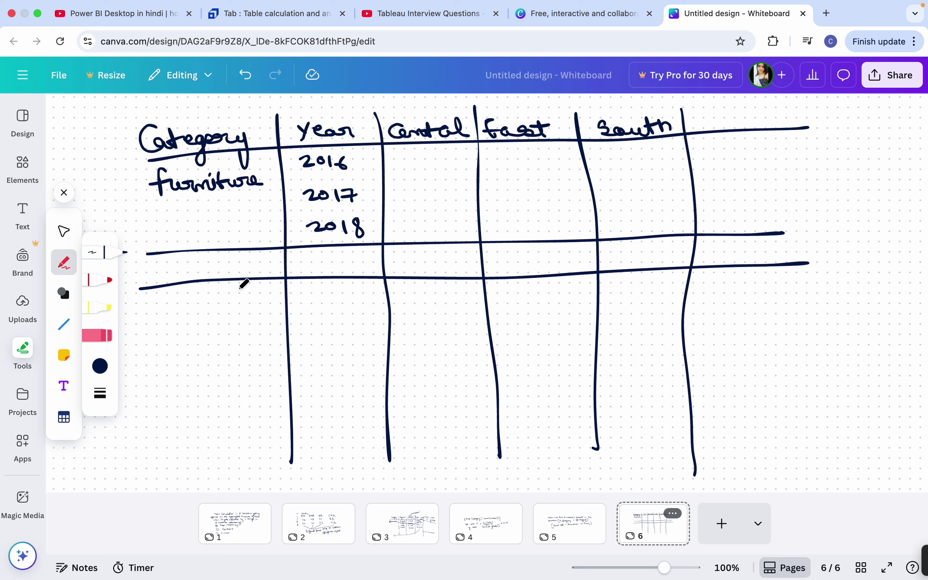
Step: Add a Technology section with the years 2016, 2017 and 2018, and head the last column G.T
{"action": "mouse_move", "coordinate": [171, 300]}
{"action": "left_mouse_down"}
{"action": "mouse_move", "coordinate": [253, 297]}
{"action": "mouse_move", "coordinate": [264, 301]}
{"action": "mouse_move", "coordinate": [260, 327]}
{"action": "left_mouse_up"}
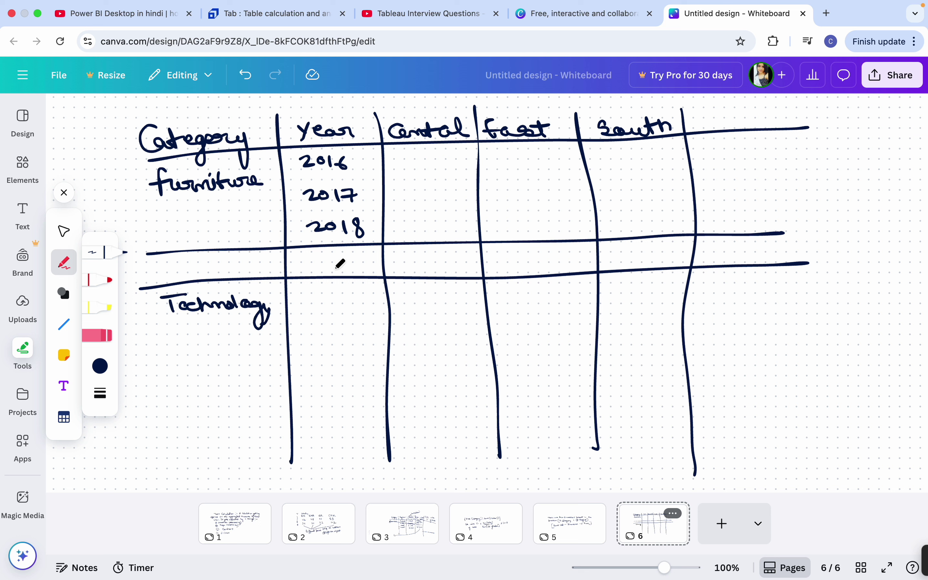
{"action": "mouse_move", "coordinate": [700, 120]}
{"action": "left_mouse_down"}
{"action": "mouse_move", "coordinate": [761, 109]}
{"action": "mouse_move", "coordinate": [769, 123]}
{"action": "left_mouse_up"}
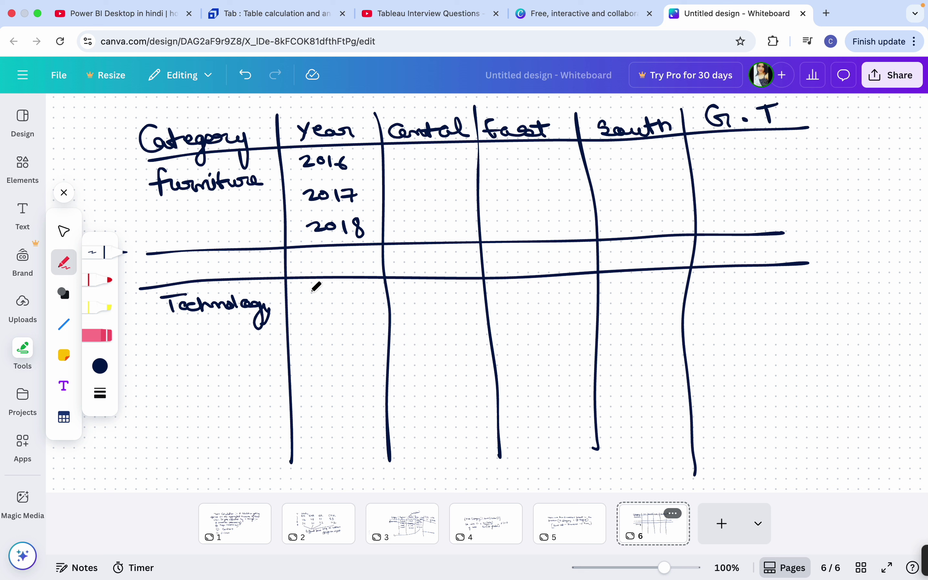
{"action": "mouse_move", "coordinate": [306, 293]}
{"action": "left_mouse_down"}
{"action": "mouse_move", "coordinate": [320, 305]}
{"action": "mouse_move", "coordinate": [349, 298]}
{"action": "left_mouse_up"}
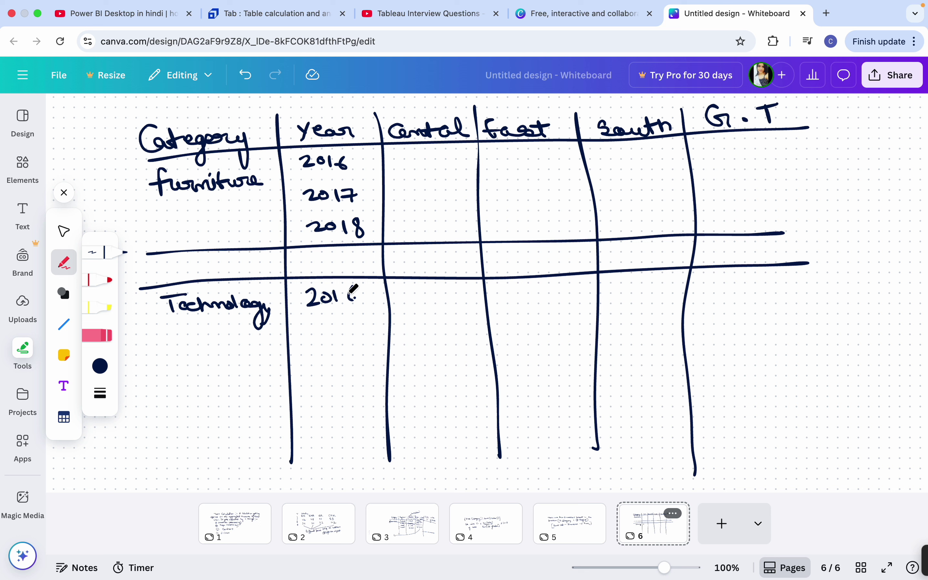
{"action": "mouse_move", "coordinate": [308, 322]}
{"action": "left_mouse_down"}
{"action": "mouse_move", "coordinate": [322, 332]}
{"action": "mouse_move", "coordinate": [332, 323]}
{"action": "left_mouse_up"}
{"action": "left_click_drag", "start_coordinate": [346, 321], "coordinate": [364, 332]}
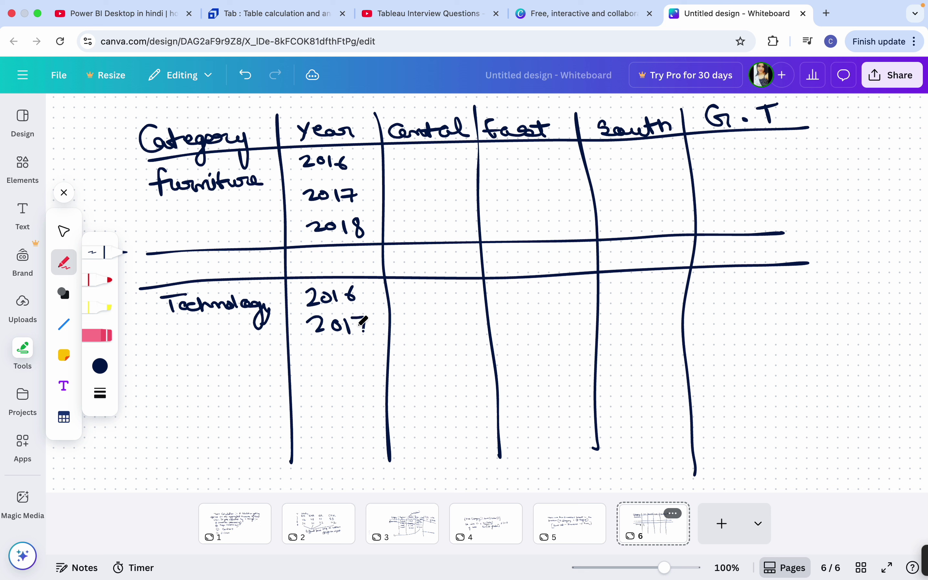
{"action": "mouse_move", "coordinate": [311, 356]}
{"action": "left_mouse_down"}
{"action": "mouse_move", "coordinate": [332, 369]}
{"action": "mouse_move", "coordinate": [339, 359]}
{"action": "mouse_move", "coordinate": [348, 364]}
{"action": "left_mouse_up"}
{"action": "left_click_drag", "start_coordinate": [364, 348], "coordinate": [361, 364]}
Step: Draw two horizontal lines for the Technology total row and label the row below G.T
{"action": "left_click_drag", "start_coordinate": [149, 387], "coordinate": [845, 362]}
{"action": "left_click_drag", "start_coordinate": [143, 423], "coordinate": [818, 402]}
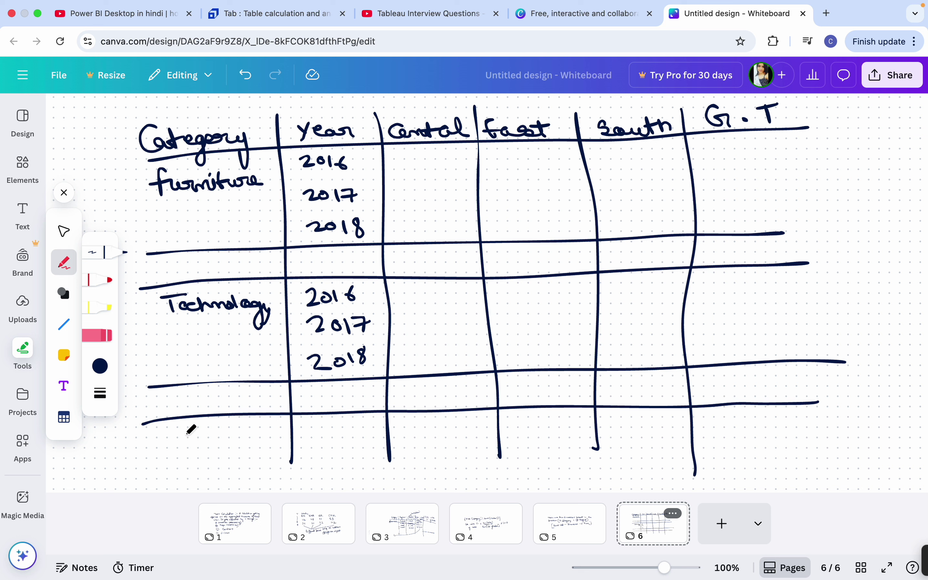
{"action": "left_click_drag", "start_coordinate": [169, 428], "coordinate": [181, 435]}
{"action": "left_click_drag", "start_coordinate": [245, 421], "coordinate": [242, 424]}
{"action": "left_click_drag", "start_coordinate": [230, 427], "coordinate": [230, 447]}
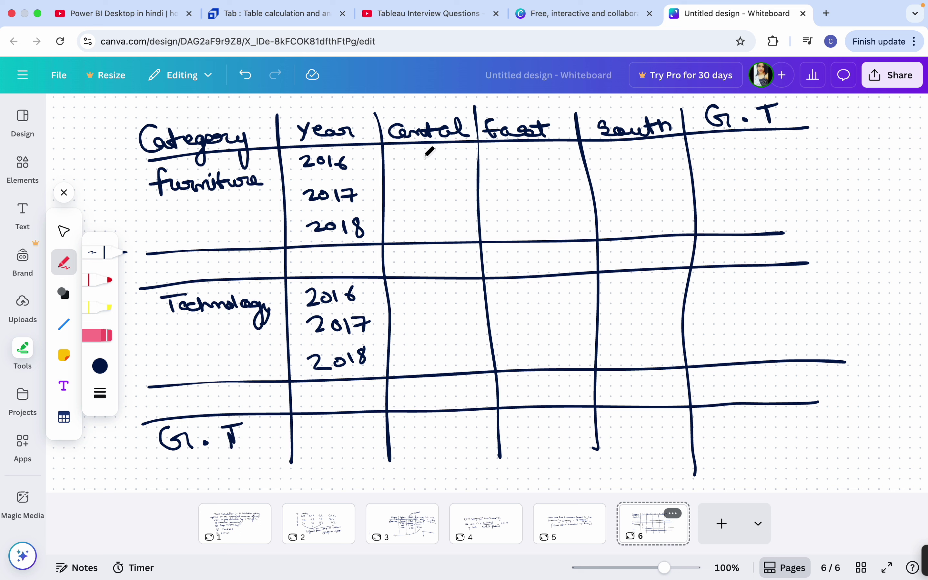
Step: Fill in the furniture values by year: Central 10, 20, 30; East 20, 10, 30; South 30, 10, 20
{"action": "mouse_move", "coordinate": [422, 151]}
{"action": "left_mouse_down"}
{"action": "mouse_move", "coordinate": [425, 165]}
{"action": "mouse_move", "coordinate": [437, 150]}
{"action": "mouse_move", "coordinate": [441, 193]}
{"action": "mouse_move", "coordinate": [448, 181]}
{"action": "left_mouse_up"}
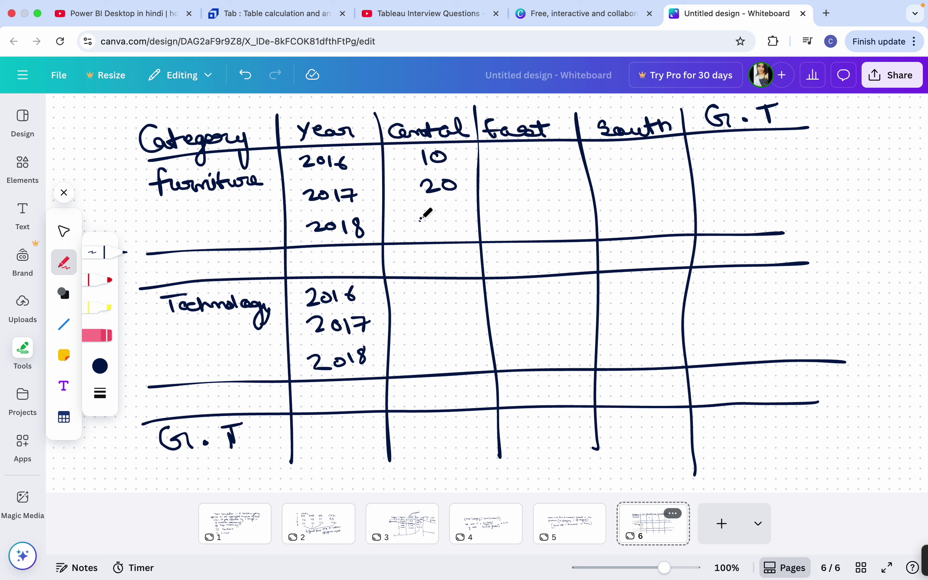
{"action": "left_click_drag", "start_coordinate": [422, 218], "coordinate": [423, 233]}
{"action": "mouse_move", "coordinate": [452, 217]}
{"action": "left_mouse_down"}
{"action": "mouse_move", "coordinate": [462, 223]}
{"action": "mouse_move", "coordinate": [451, 217]}
{"action": "left_mouse_up"}
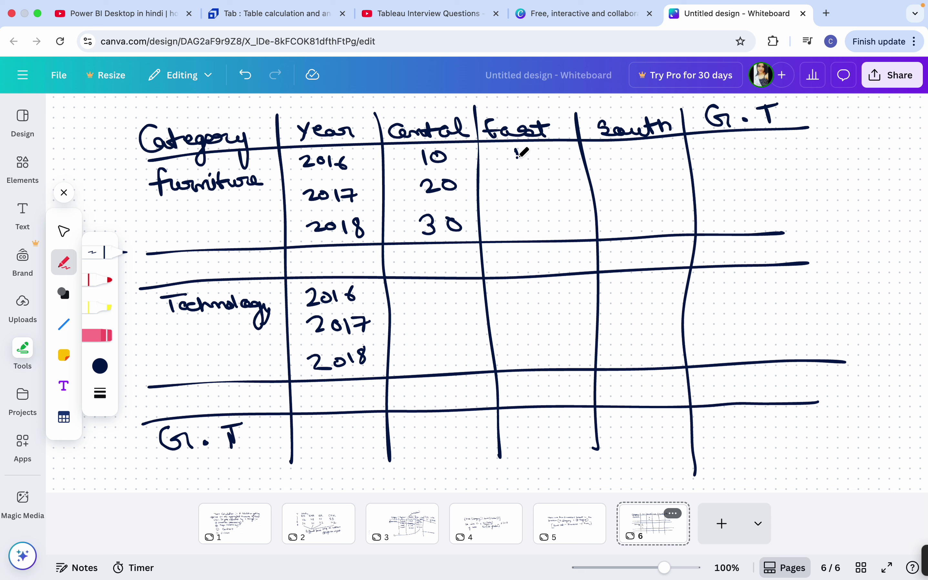
{"action": "mouse_move", "coordinate": [523, 156]}
{"action": "left_mouse_down"}
{"action": "mouse_move", "coordinate": [537, 163]}
{"action": "mouse_move", "coordinate": [541, 151]}
{"action": "left_mouse_up"}
{"action": "mouse_move", "coordinate": [521, 174]}
{"action": "left_mouse_down"}
{"action": "mouse_move", "coordinate": [525, 192]}
{"action": "mouse_move", "coordinate": [536, 178]}
{"action": "left_mouse_up"}
{"action": "mouse_move", "coordinate": [508, 220]}
{"action": "left_mouse_down"}
{"action": "mouse_move", "coordinate": [524, 230]}
{"action": "mouse_move", "coordinate": [513, 234]}
{"action": "left_mouse_up"}
{"action": "mouse_move", "coordinate": [549, 222]}
{"action": "left_mouse_down"}
{"action": "mouse_move", "coordinate": [555, 229]}
{"action": "mouse_move", "coordinate": [541, 219]}
{"action": "left_mouse_up"}
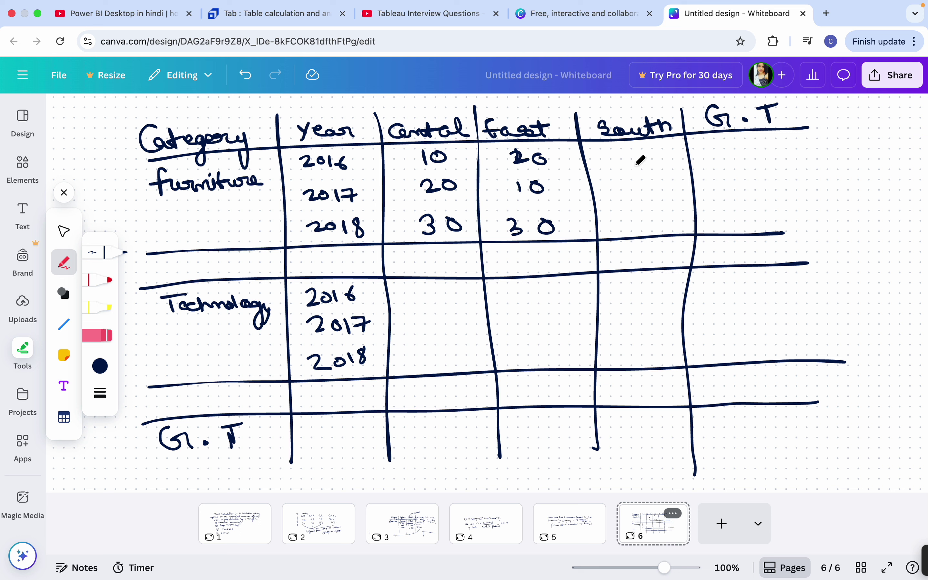
{"action": "left_click_drag", "start_coordinate": [631, 154], "coordinate": [633, 169]}
{"action": "left_click_drag", "start_coordinate": [651, 155], "coordinate": [652, 161]}
{"action": "mouse_move", "coordinate": [638, 177]}
{"action": "left_mouse_down"}
{"action": "mouse_move", "coordinate": [640, 188]}
{"action": "mouse_move", "coordinate": [651, 178]}
{"action": "mouse_move", "coordinate": [652, 222]}
{"action": "mouse_move", "coordinate": [633, 222]}
{"action": "left_mouse_up"}
{"action": "mouse_move", "coordinate": [667, 207]}
{"action": "left_mouse_down"}
{"action": "mouse_move", "coordinate": [672, 219]}
{"action": "mouse_move", "coordinate": [667, 205]}
{"action": "left_mouse_up"}
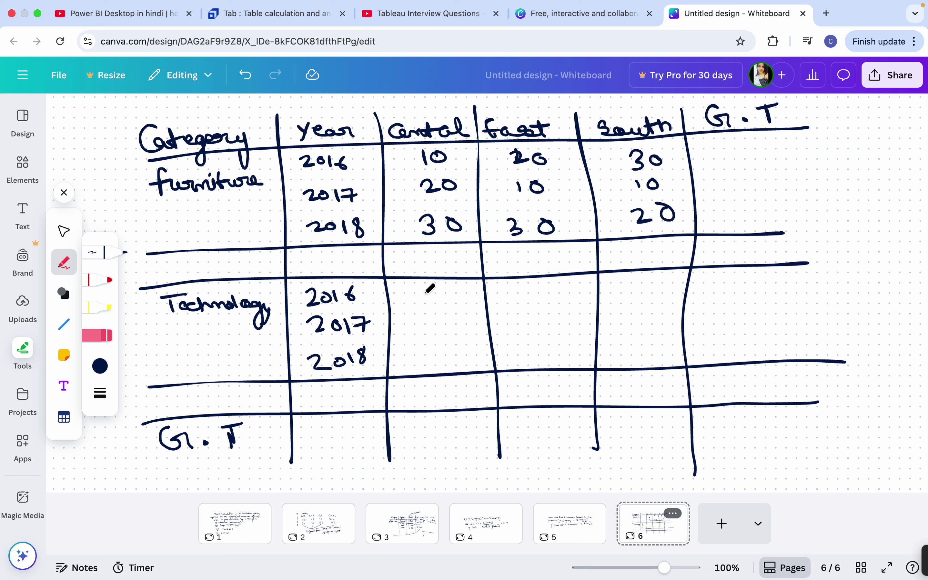
Step: Fill in the Technology values by year: Central 10, 10, 10; East 20, 20, 20; South 10, 20, 30
{"action": "mouse_move", "coordinate": [421, 284]}
{"action": "left_mouse_down"}
{"action": "mouse_move", "coordinate": [421, 294]}
{"action": "mouse_move", "coordinate": [437, 285]}
{"action": "mouse_move", "coordinate": [419, 325]}
{"action": "mouse_move", "coordinate": [435, 314]}
{"action": "left_mouse_up"}
{"action": "mouse_move", "coordinate": [420, 348]}
{"action": "left_mouse_down"}
{"action": "mouse_move", "coordinate": [421, 365]}
{"action": "mouse_move", "coordinate": [448, 347]}
{"action": "left_mouse_up"}
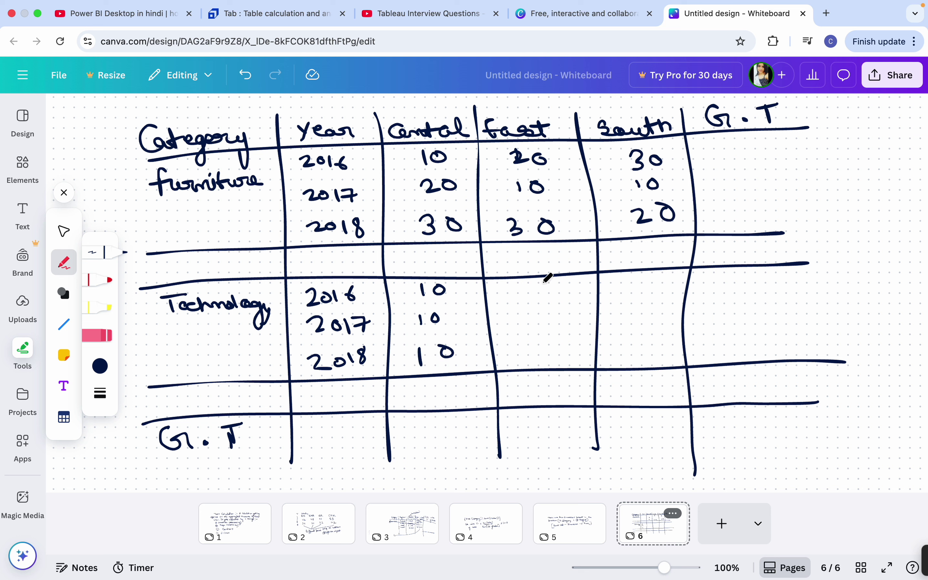
{"action": "mouse_move", "coordinate": [538, 283]}
{"action": "left_mouse_down"}
{"action": "mouse_move", "coordinate": [550, 294]}
{"action": "mouse_move", "coordinate": [560, 285]}
{"action": "mouse_move", "coordinate": [554, 320]}
{"action": "mouse_move", "coordinate": [561, 309]}
{"action": "left_mouse_up"}
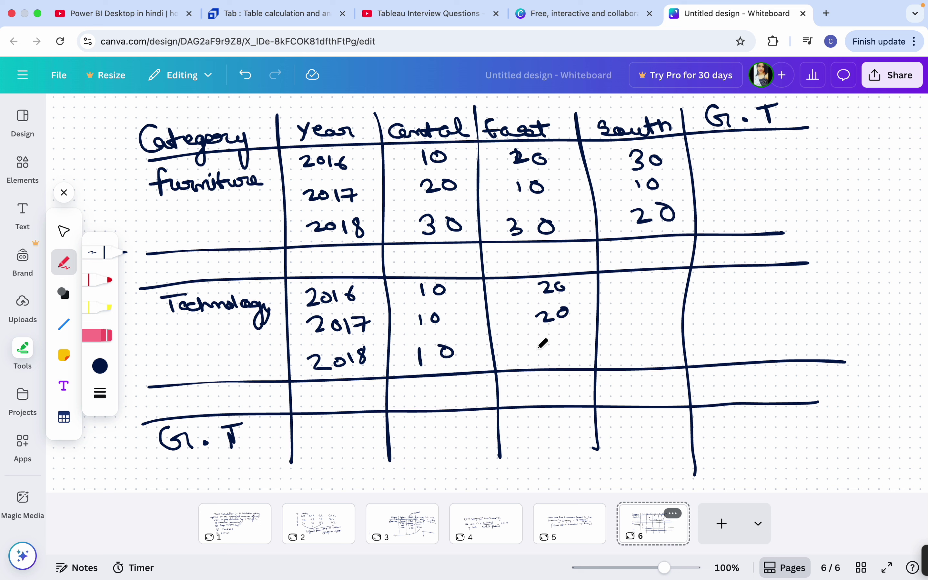
{"action": "mouse_move", "coordinate": [640, 274]}
{"action": "left_mouse_down"}
{"action": "mouse_move", "coordinate": [640, 290]}
{"action": "mouse_move", "coordinate": [655, 282]}
{"action": "mouse_move", "coordinate": [645, 320]}
{"action": "mouse_move", "coordinate": [658, 311]}
{"action": "left_mouse_up"}
{"action": "mouse_move", "coordinate": [637, 342]}
{"action": "left_mouse_down"}
{"action": "mouse_move", "coordinate": [637, 363]}
{"action": "mouse_move", "coordinate": [667, 343]}
{"action": "left_mouse_up"}
Step: Mark the furniture total row A.P under Central, East, South and G.T, scribbling out the entry in the Year column
{"action": "left_click_drag", "start_coordinate": [312, 260], "coordinate": [313, 261]}
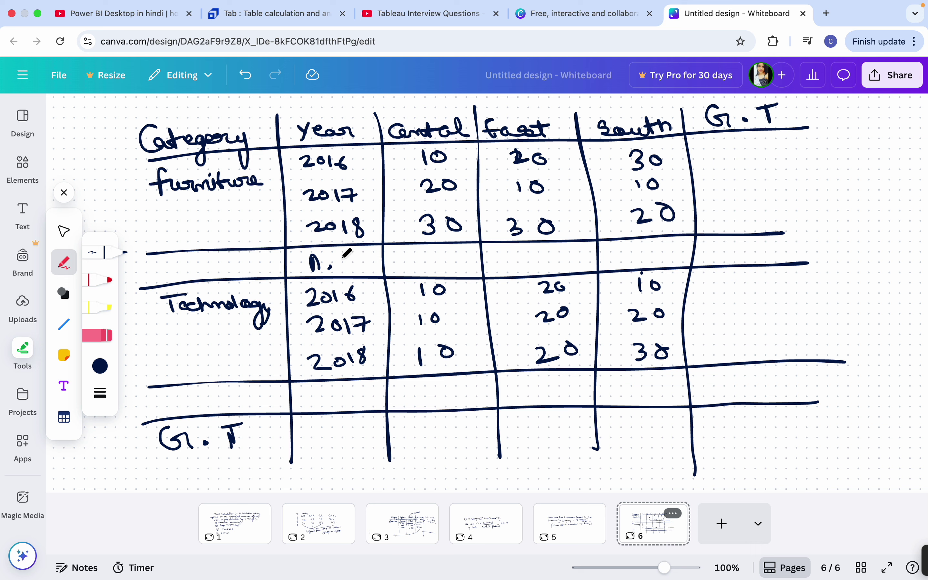
{"action": "left_click_drag", "start_coordinate": [346, 254], "coordinate": [347, 264]}
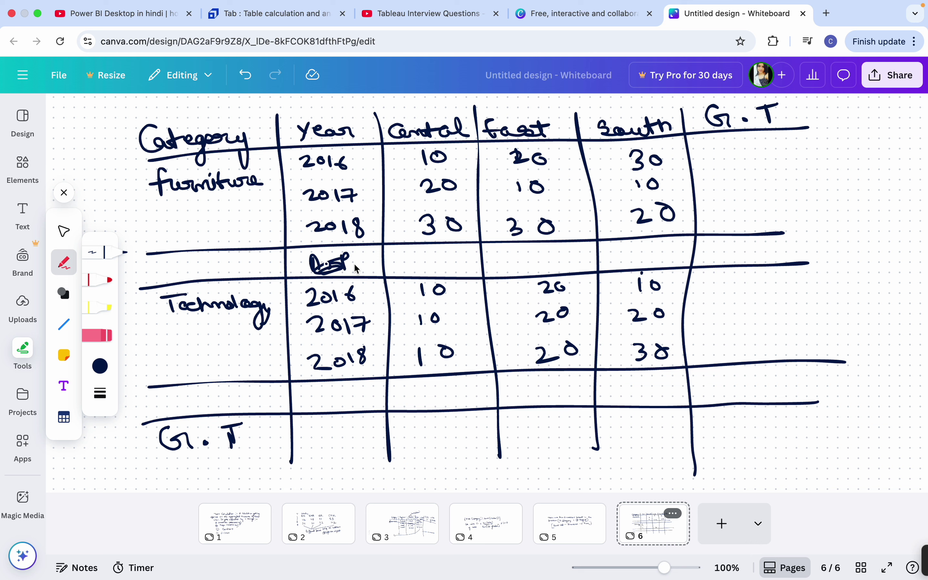
{"action": "mouse_move", "coordinate": [407, 249]}
{"action": "left_mouse_down"}
{"action": "mouse_move", "coordinate": [439, 253]}
{"action": "mouse_move", "coordinate": [438, 265]}
{"action": "left_mouse_up"}
{"action": "mouse_move", "coordinate": [530, 250]}
{"action": "left_mouse_down"}
{"action": "mouse_move", "coordinate": [554, 263]}
{"action": "mouse_move", "coordinate": [572, 246]}
{"action": "left_mouse_up"}
{"action": "left_click_drag", "start_coordinate": [629, 250], "coordinate": [652, 260]}
{"action": "left_click_drag", "start_coordinate": [653, 257], "coordinate": [684, 239]}
{"action": "mouse_move", "coordinate": [726, 264]}
{"action": "left_mouse_down"}
{"action": "mouse_move", "coordinate": [736, 243]}
{"action": "mouse_move", "coordinate": [745, 264]}
{"action": "left_mouse_up"}
{"action": "left_click_drag", "start_coordinate": [731, 256], "coordinate": [769, 250]}
Step: Write A.P in the G.T column for each furniture year and each Technology year
{"action": "mouse_move", "coordinate": [717, 156]}
{"action": "left_mouse_down"}
{"action": "mouse_move", "coordinate": [722, 141]}
{"action": "mouse_move", "coordinate": [746, 154]}
{"action": "mouse_move", "coordinate": [751, 145]}
{"action": "left_mouse_up"}
{"action": "mouse_move", "coordinate": [721, 184]}
{"action": "left_mouse_down"}
{"action": "mouse_move", "coordinate": [728, 166]}
{"action": "mouse_move", "coordinate": [735, 184]}
{"action": "mouse_move", "coordinate": [734, 177]}
{"action": "mouse_move", "coordinate": [767, 172]}
{"action": "left_mouse_up"}
{"action": "left_click", "coordinate": [748, 177]}
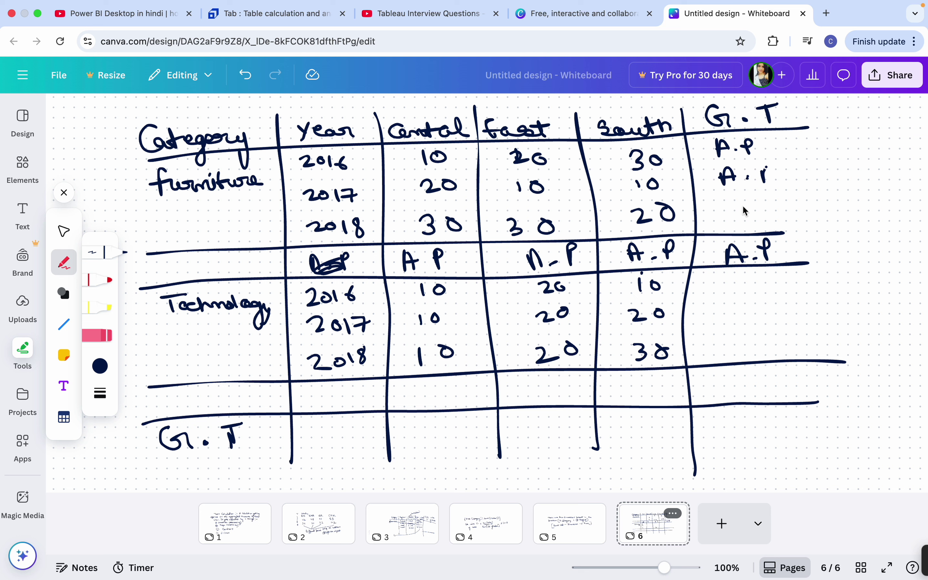
{"action": "mouse_move", "coordinate": [726, 217]}
{"action": "left_mouse_down"}
{"action": "mouse_move", "coordinate": [730, 203]}
{"action": "mouse_move", "coordinate": [738, 216]}
{"action": "mouse_move", "coordinate": [756, 214]}
{"action": "left_mouse_up"}
{"action": "left_click_drag", "start_coordinate": [767, 199], "coordinate": [767, 219]}
{"action": "left_click_drag", "start_coordinate": [767, 201], "coordinate": [772, 207]}
{"action": "mouse_move", "coordinate": [728, 286]}
{"action": "left_mouse_down"}
{"action": "mouse_move", "coordinate": [764, 287]}
{"action": "mouse_move", "coordinate": [739, 312]}
{"action": "left_mouse_up"}
{"action": "left_click_drag", "start_coordinate": [744, 315], "coordinate": [759, 320]}
{"action": "mouse_move", "coordinate": [724, 356]}
{"action": "left_mouse_down"}
{"action": "mouse_move", "coordinate": [773, 358]}
{"action": "mouse_move", "coordinate": [777, 343]}
{"action": "left_mouse_up"}
Step: Write A.P under Central in the bottom G.T row, leaving a stray mark in its Year cell
{"action": "left_click_drag", "start_coordinate": [311, 436], "coordinate": [315, 454]}
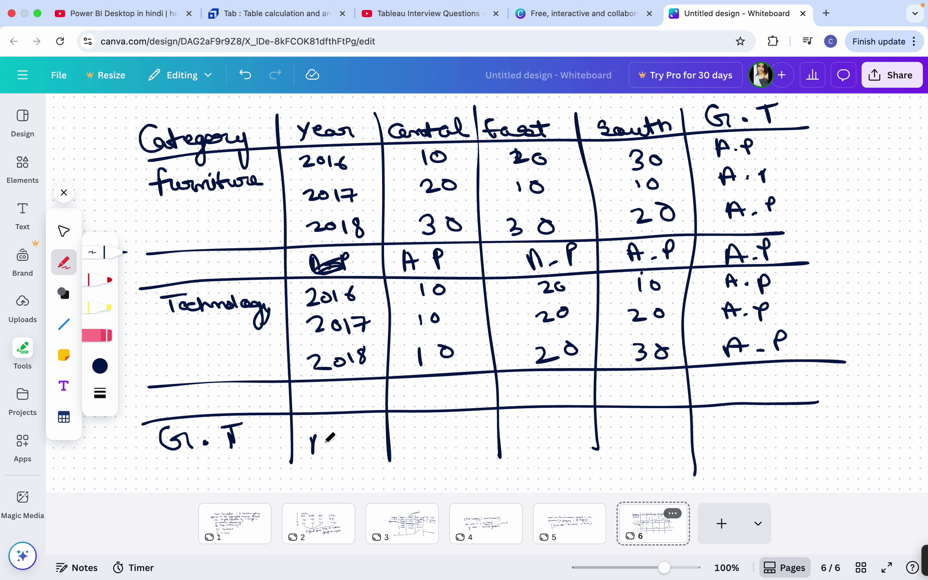
{"action": "left_click_drag", "start_coordinate": [423, 435], "coordinate": [429, 451]}
{"action": "mouse_move", "coordinate": [430, 450]}
{"action": "left_mouse_down"}
{"action": "mouse_move", "coordinate": [437, 436]}
{"action": "mouse_move", "coordinate": [445, 446]}
{"action": "left_mouse_up"}
{"action": "left_click_drag", "start_coordinate": [454, 444], "coordinate": [476, 447]}
{"action": "left_click_drag", "start_coordinate": [476, 426], "coordinate": [481, 438]}
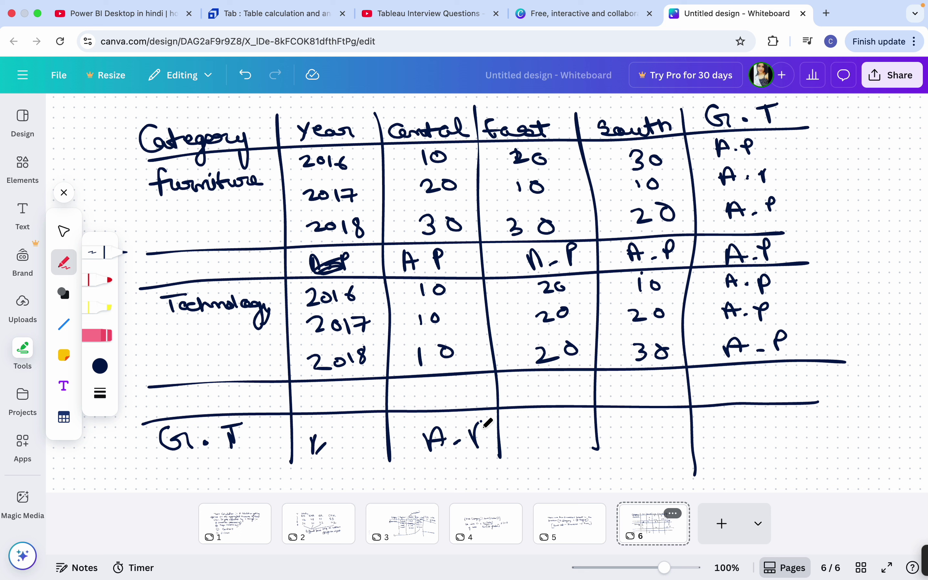
Step: Write A.P in the Technology total row under Central, East, South and G.T
{"action": "mouse_move", "coordinate": [434, 407]}
{"action": "left_mouse_down"}
{"action": "mouse_move", "coordinate": [441, 389]}
{"action": "mouse_move", "coordinate": [448, 407]}
{"action": "left_mouse_up"}
{"action": "mouse_move", "coordinate": [443, 400]}
{"action": "left_mouse_down"}
{"action": "mouse_move", "coordinate": [463, 407]}
{"action": "mouse_move", "coordinate": [469, 399]}
{"action": "left_mouse_up"}
{"action": "left_click_drag", "start_coordinate": [548, 401], "coordinate": [584, 388]}
{"action": "left_click", "coordinate": [573, 383]}
{"action": "mouse_move", "coordinate": [630, 397]}
{"action": "left_mouse_down"}
{"action": "mouse_move", "coordinate": [638, 383]}
{"action": "mouse_move", "coordinate": [648, 397]}
{"action": "mouse_move", "coordinate": [659, 385]}
{"action": "left_mouse_up"}
{"action": "mouse_move", "coordinate": [671, 378]}
{"action": "left_mouse_down"}
{"action": "mouse_move", "coordinate": [674, 399]}
{"action": "mouse_move", "coordinate": [679, 387]}
{"action": "left_mouse_up"}
{"action": "mouse_move", "coordinate": [744, 402]}
{"action": "left_mouse_down"}
{"action": "mouse_move", "coordinate": [755, 374]}
{"action": "mouse_move", "coordinate": [765, 399]}
{"action": "left_mouse_up"}
{"action": "mouse_move", "coordinate": [746, 391]}
{"action": "left_mouse_down"}
{"action": "mouse_move", "coordinate": [763, 387]}
{"action": "mouse_move", "coordinate": [780, 401]}
{"action": "left_mouse_up"}
{"action": "mouse_move", "coordinate": [776, 380]}
{"action": "left_mouse_down"}
{"action": "mouse_move", "coordinate": [792, 382]}
{"action": "mouse_move", "coordinate": [782, 389]}
{"action": "left_mouse_up"}
Step: Write A.P in the bottom G.T row under East and South
{"action": "mouse_move", "coordinate": [525, 451]}
{"action": "left_mouse_down"}
{"action": "mouse_move", "coordinate": [536, 427]}
{"action": "mouse_move", "coordinate": [543, 448]}
{"action": "left_mouse_up"}
{"action": "left_click_drag", "start_coordinate": [526, 439], "coordinate": [567, 445]}
{"action": "left_click_drag", "start_coordinate": [568, 427], "coordinate": [577, 432]}
{"action": "mouse_move", "coordinate": [637, 418]}
{"action": "left_mouse_down"}
{"action": "mouse_move", "coordinate": [632, 443]}
{"action": "mouse_move", "coordinate": [649, 441]}
{"action": "left_mouse_up"}
{"action": "left_click_drag", "start_coordinate": [632, 432], "coordinate": [666, 441]}
{"action": "left_click_drag", "start_coordinate": [661, 420], "coordinate": [669, 425]}
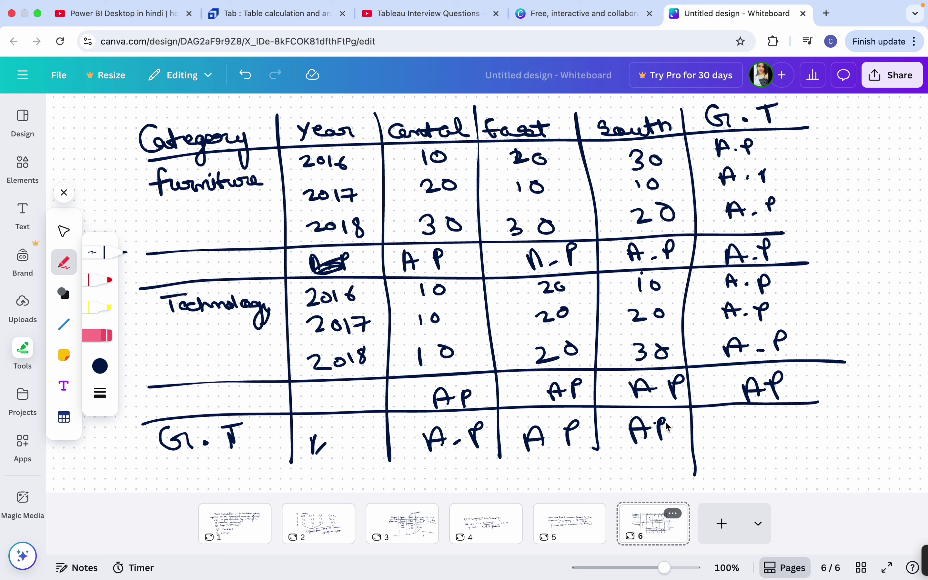
Step: Enter a circled 100 where the G.T row and column meet, and write a circled label Table beside the drawing
{"action": "mouse_move", "coordinate": [729, 419]}
{"action": "left_mouse_down"}
{"action": "mouse_move", "coordinate": [746, 451]}
{"action": "mouse_move", "coordinate": [798, 422]}
{"action": "mouse_move", "coordinate": [690, 451]}
{"action": "mouse_move", "coordinate": [763, 397]}
{"action": "mouse_move", "coordinate": [682, 420]}
{"action": "left_mouse_up"}
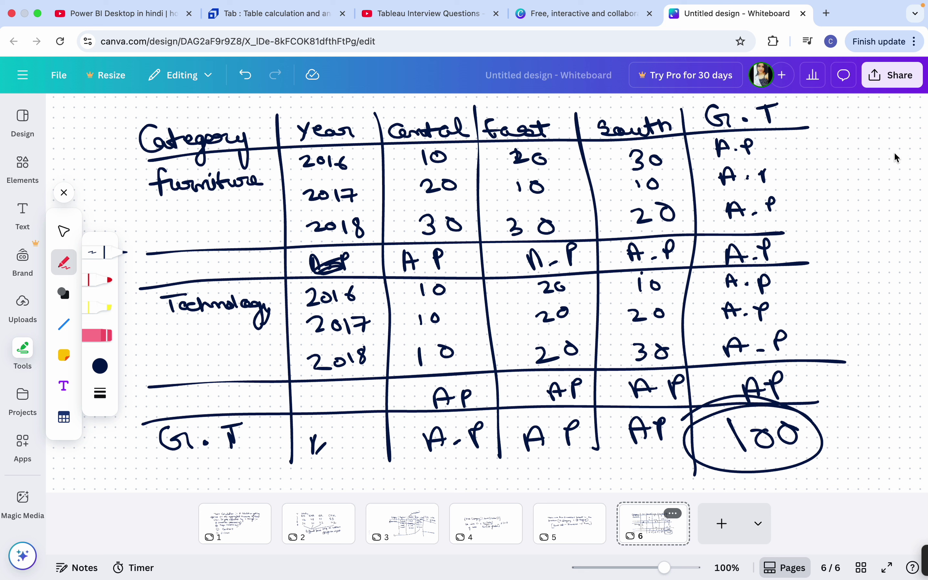
{"action": "mouse_move", "coordinate": [896, 157]}
{"action": "left_mouse_down"}
{"action": "mouse_move", "coordinate": [812, 207]}
{"action": "mouse_move", "coordinate": [878, 142]}
{"action": "left_mouse_up"}
{"action": "left_click_drag", "start_coordinate": [801, 183], "coordinate": [828, 175]}
{"action": "mouse_move", "coordinate": [813, 179]}
{"action": "left_mouse_down"}
{"action": "mouse_move", "coordinate": [816, 196]}
{"action": "mouse_move", "coordinate": [889, 188]}
{"action": "left_mouse_up"}
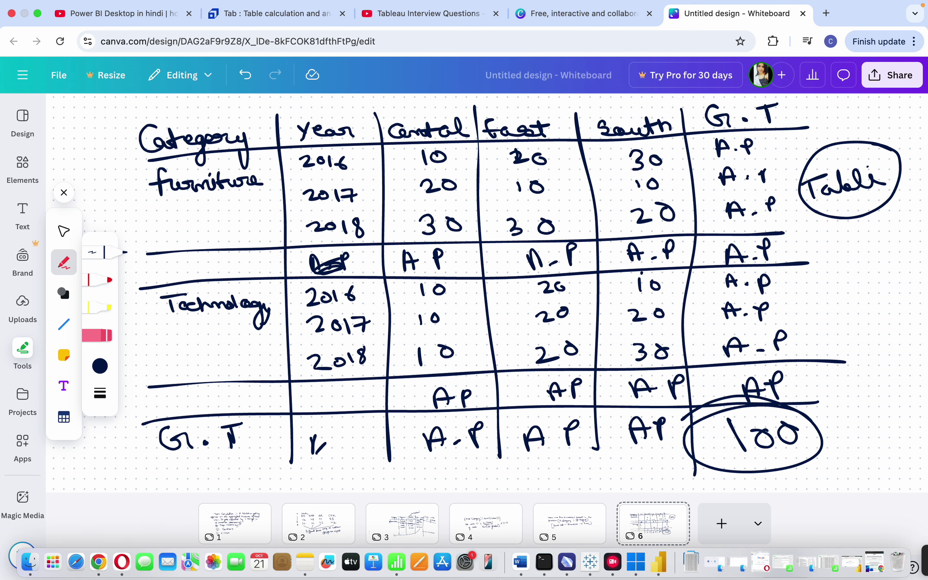
Step: Switch to Tableau to check the Grand Total percentages computed using Table, and return to the Canva whiteboard
{"action": "left_click", "coordinate": [586, 571]}
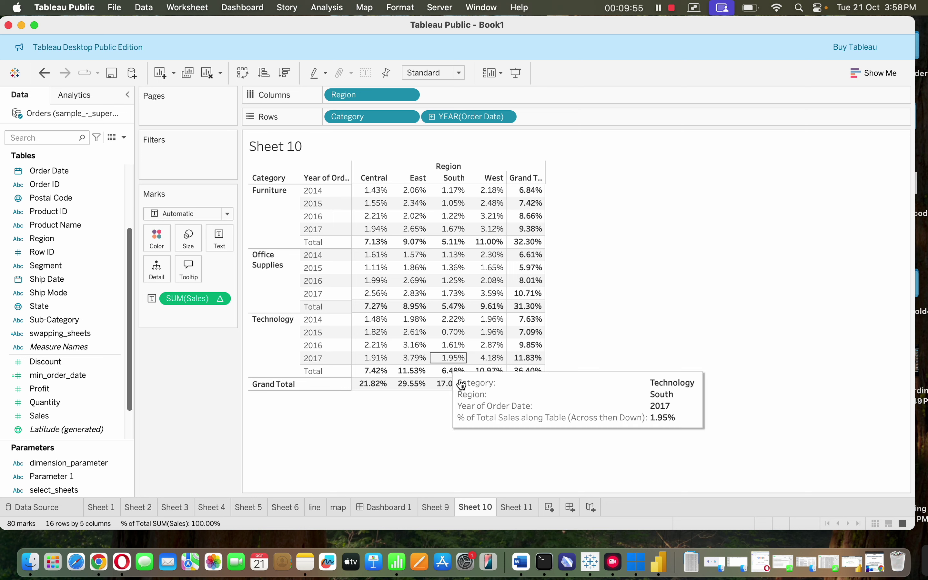
{"action": "mouse_move", "coordinate": [541, 385]}
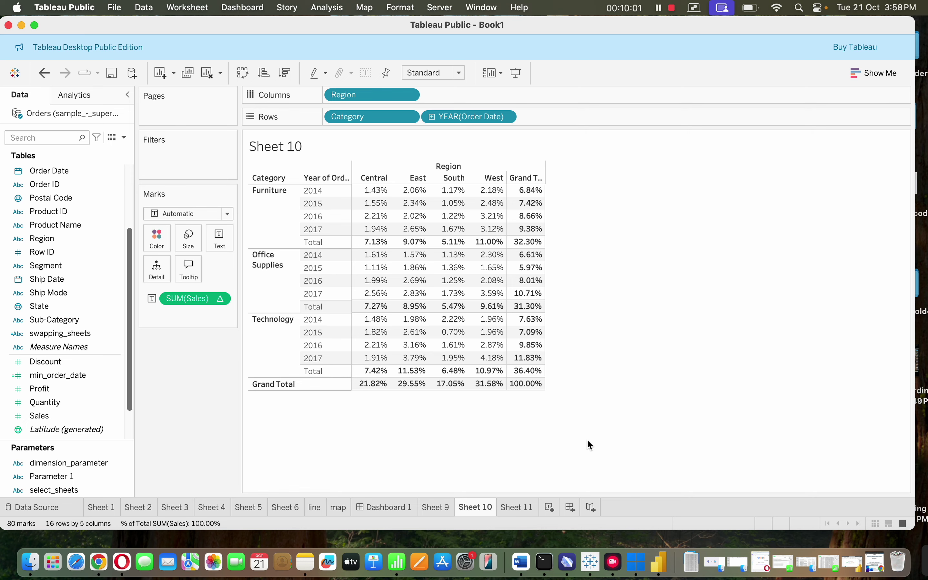
{"action": "key", "text": "super+Tab"}
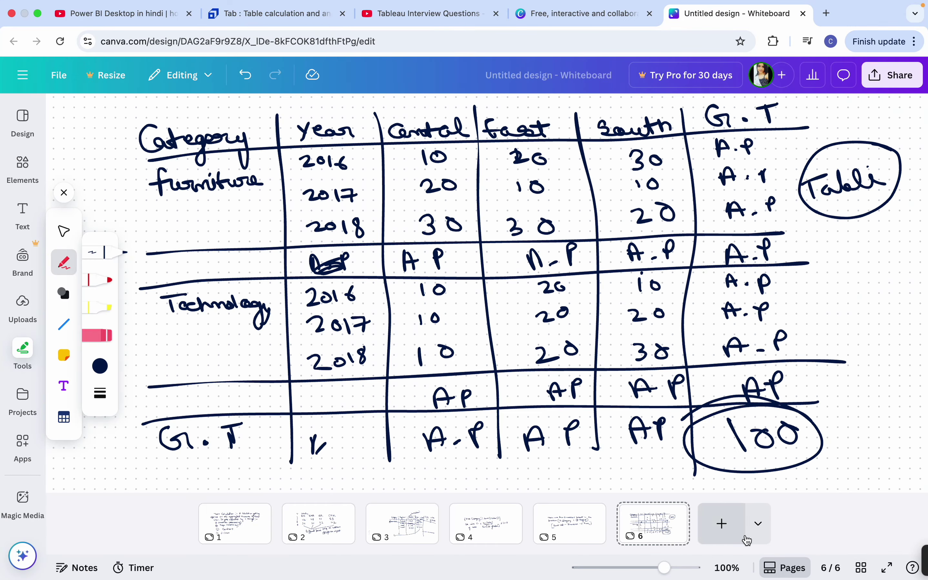
Step: Add a seventh whiteboard page, return to page 6, and erase the G.T entries of the Furniture and Technology total rows
{"action": "left_click", "coordinate": [747, 540]}
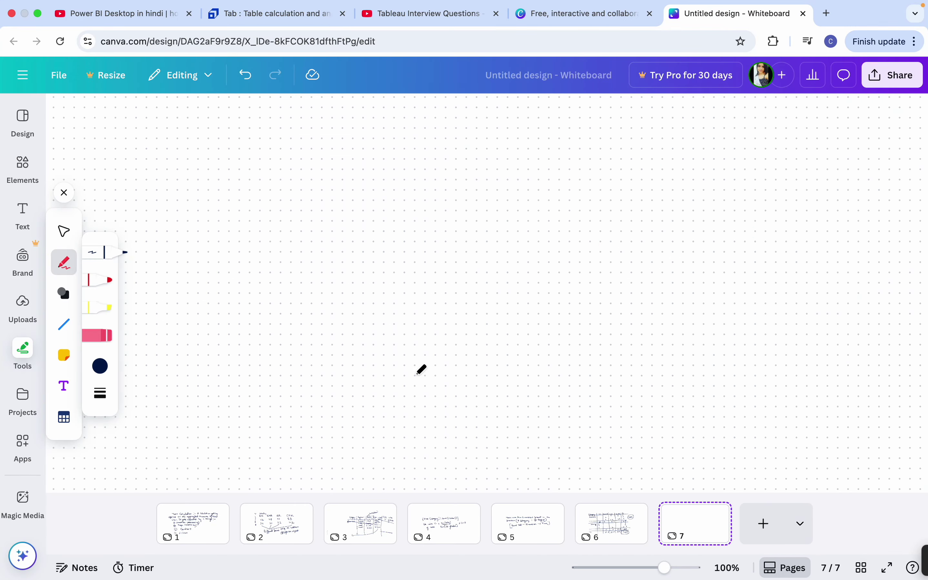
{"action": "left_click", "coordinate": [612, 534]}
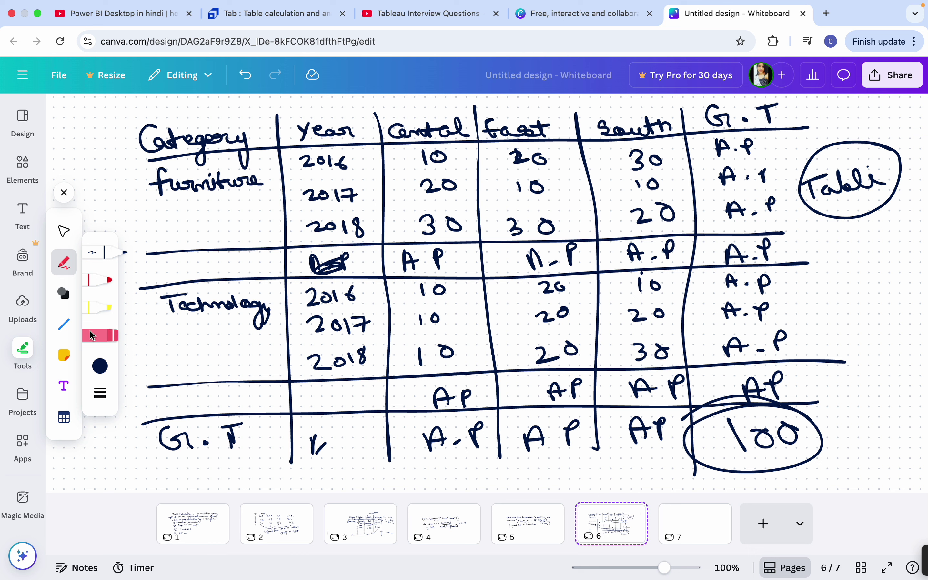
{"action": "left_click", "coordinate": [101, 336]}
{"action": "left_click_drag", "start_coordinate": [747, 176], "coordinate": [727, 177]}
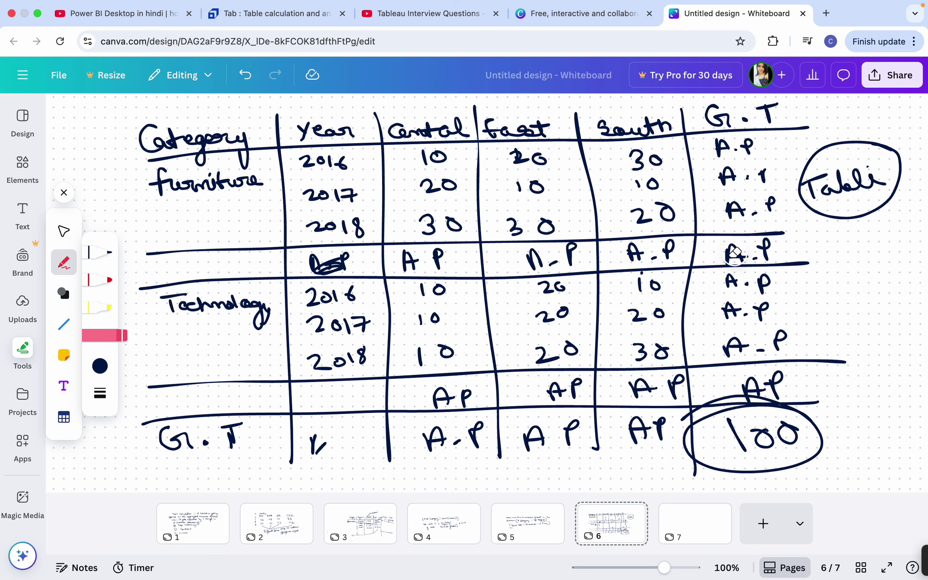
{"action": "left_click_drag", "start_coordinate": [743, 252], "coordinate": [746, 250]}
{"action": "left_click_drag", "start_coordinate": [755, 365], "coordinate": [747, 398]}
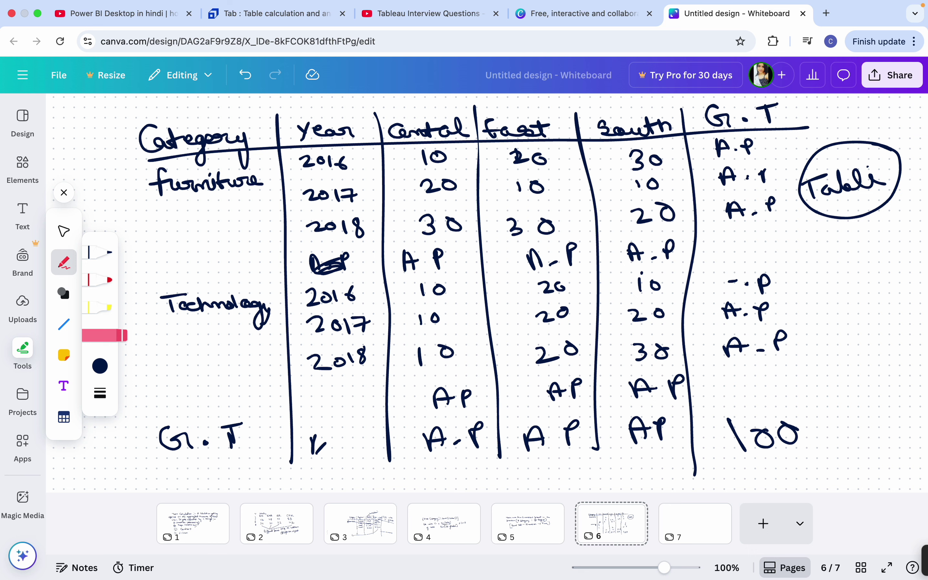
Step: Redraw the lines around the Furniture total row, enter 100 in its G.T cell, and restore the A.P beside Technology 2016
{"action": "left_click", "coordinate": [99, 252]}
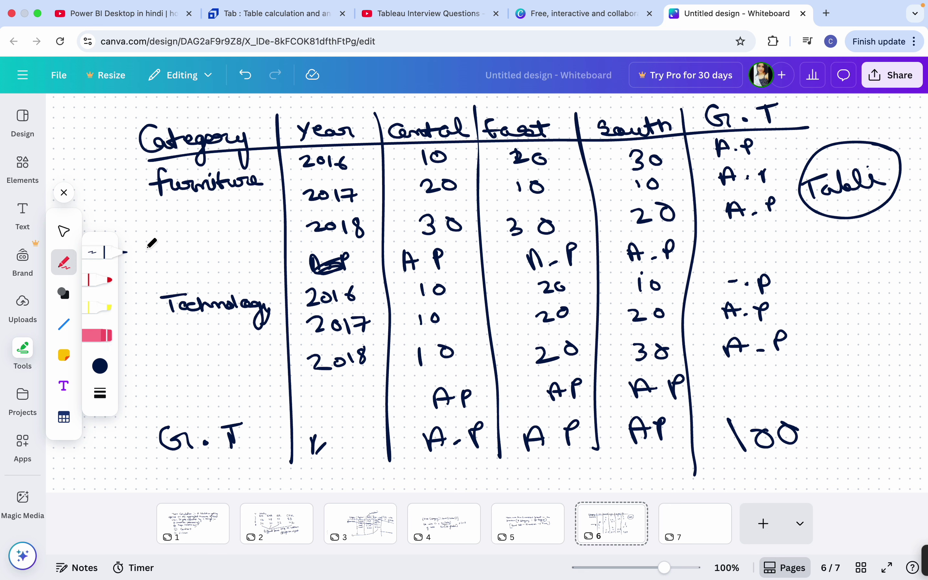
{"action": "left_click_drag", "start_coordinate": [153, 243], "coordinate": [811, 228]}
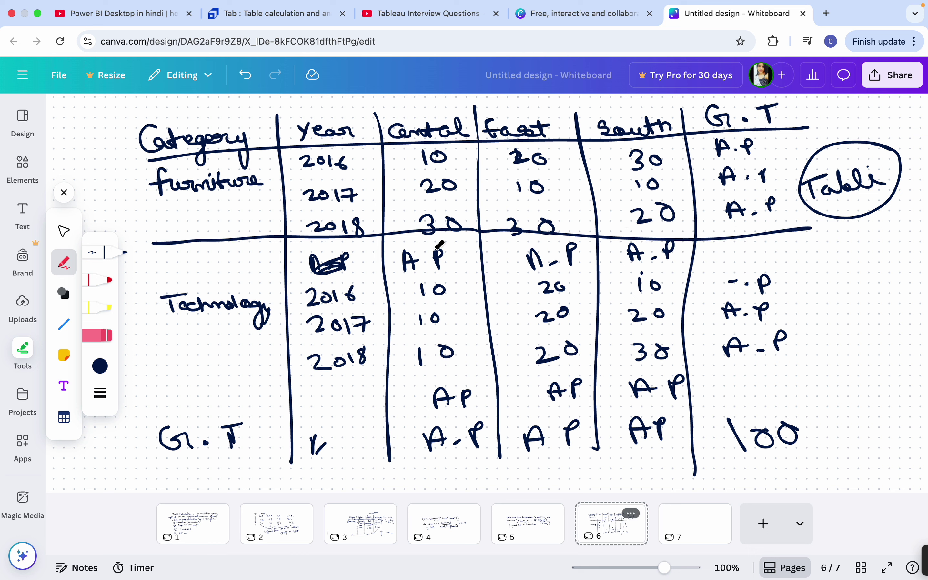
{"action": "left_click_drag", "start_coordinate": [153, 286], "coordinate": [853, 269]}
{"action": "mouse_move", "coordinate": [731, 241]}
{"action": "left_mouse_down"}
{"action": "mouse_move", "coordinate": [732, 263]}
{"action": "mouse_move", "coordinate": [756, 245]}
{"action": "left_mouse_up"}
{"action": "mouse_move", "coordinate": [780, 245]}
{"action": "left_mouse_down"}
{"action": "mouse_move", "coordinate": [782, 253]}
{"action": "mouse_move", "coordinate": [779, 246]}
{"action": "left_mouse_up"}
{"action": "left_click_drag", "start_coordinate": [729, 293], "coordinate": [739, 285]}
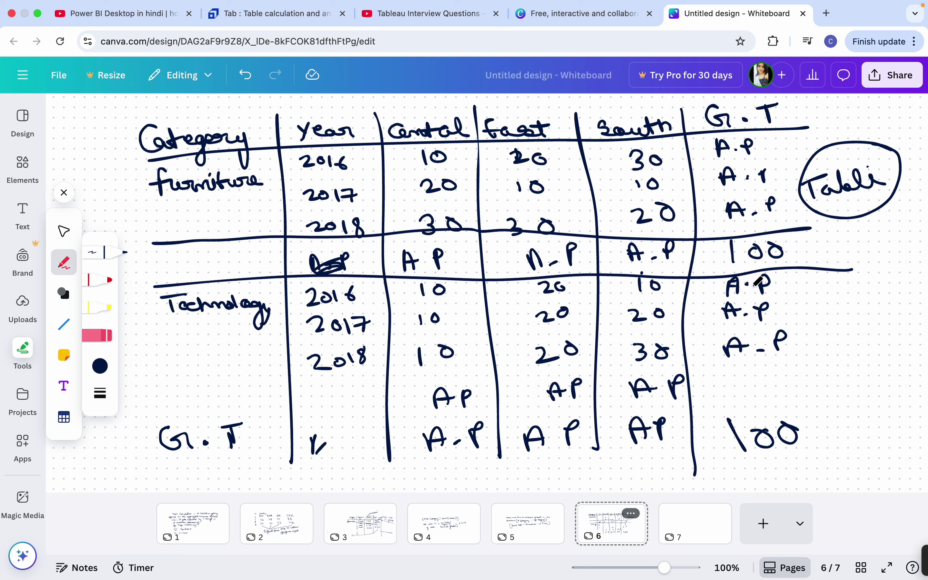
Step: Redraw the horizontal lines above and below the Technology total row
{"action": "left_click", "coordinate": [102, 280]}
{"action": "left_click_drag", "start_coordinate": [183, 387], "coordinate": [842, 362]}
{"action": "mouse_move", "coordinate": [199, 414]}
{"action": "left_mouse_down"}
{"action": "mouse_move", "coordinate": [264, 413]}
{"action": "mouse_move", "coordinate": [217, 413]}
{"action": "left_mouse_up"}
{"action": "left_click_drag", "start_coordinate": [291, 413], "coordinate": [848, 403]}
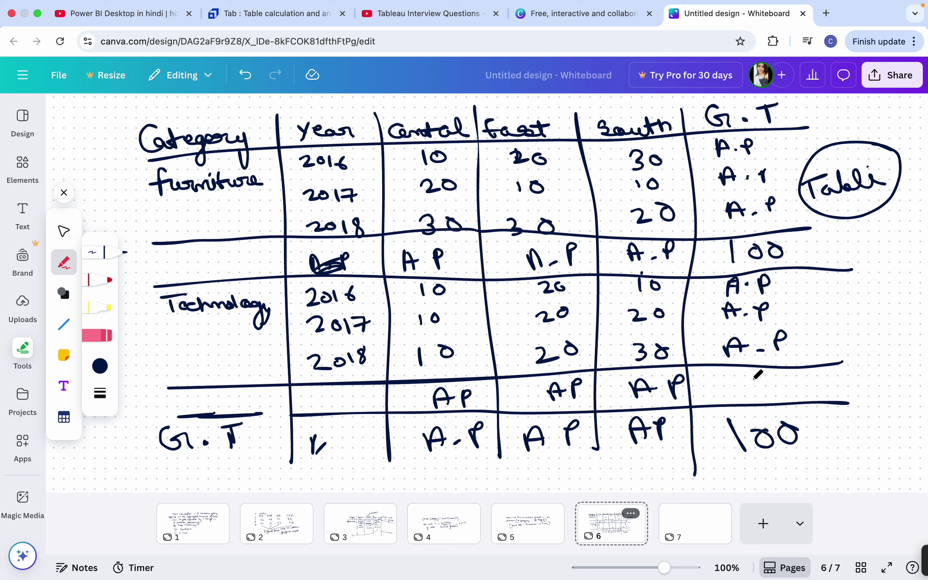
Step: Write 100 in the Technology total row under G.T and draw tick marks beside Furniture and Technology
{"action": "mouse_move", "coordinate": [742, 377]}
{"action": "left_mouse_down"}
{"action": "mouse_move", "coordinate": [747, 401]}
{"action": "mouse_move", "coordinate": [769, 381]}
{"action": "mouse_move", "coordinate": [803, 383]}
{"action": "left_mouse_up"}
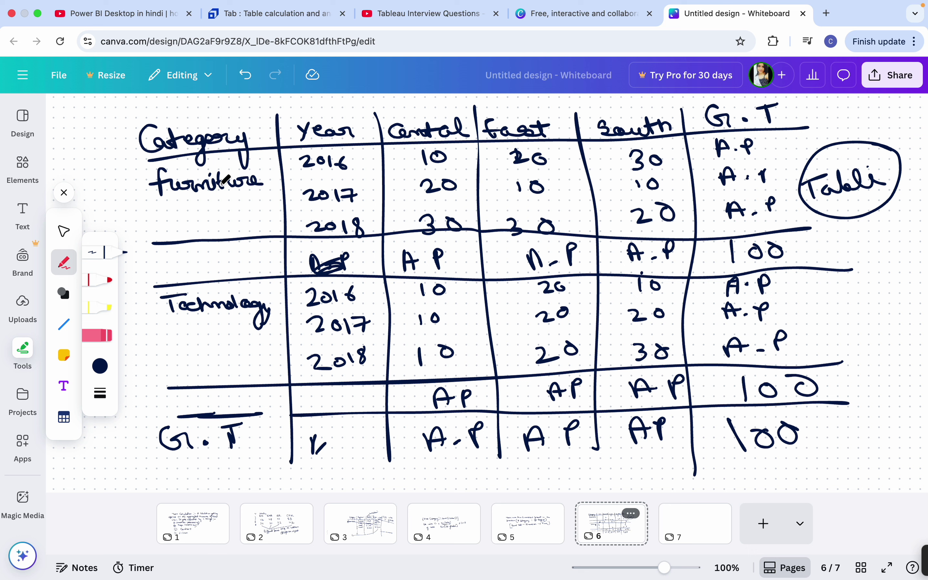
{"action": "left_click_drag", "start_coordinate": [108, 205], "coordinate": [130, 193]}
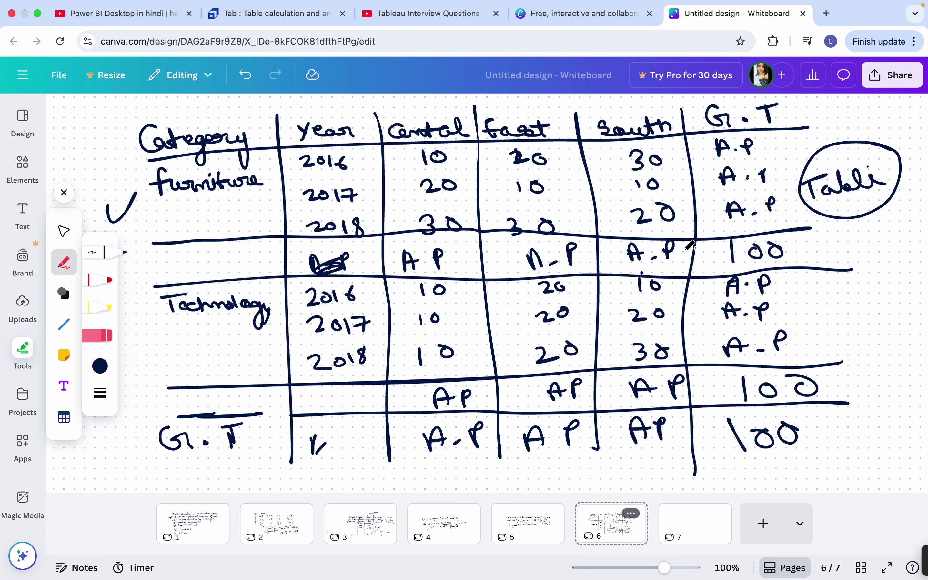
{"action": "left_click_drag", "start_coordinate": [124, 322], "coordinate": [151, 306]}
Step: Switch to Tableau to review the Compute Using options of SUM(Sales), and return to the Canva whiteboard
{"action": "left_click", "coordinate": [590, 561]}
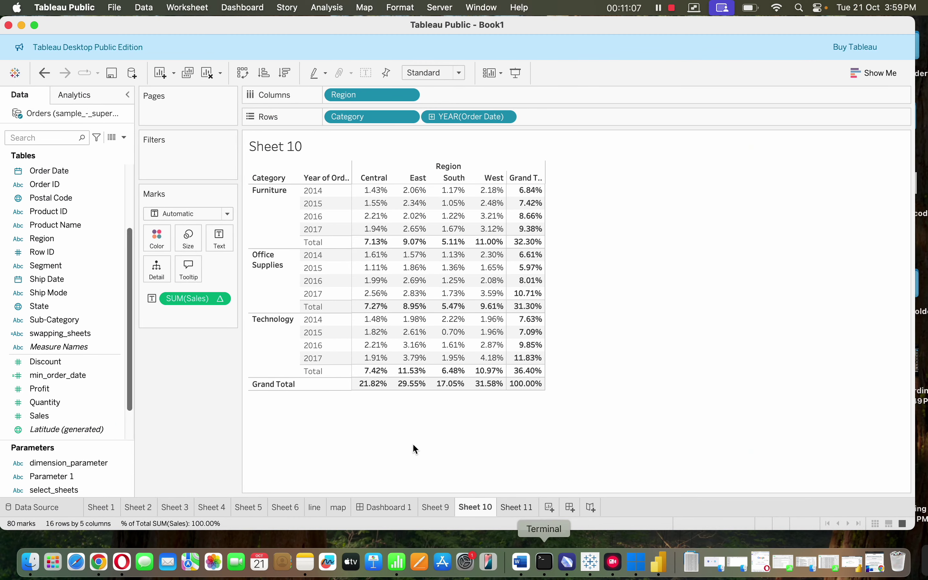
{"action": "left_click", "coordinate": [218, 299]}
{"action": "mouse_move", "coordinate": [240, 401]}
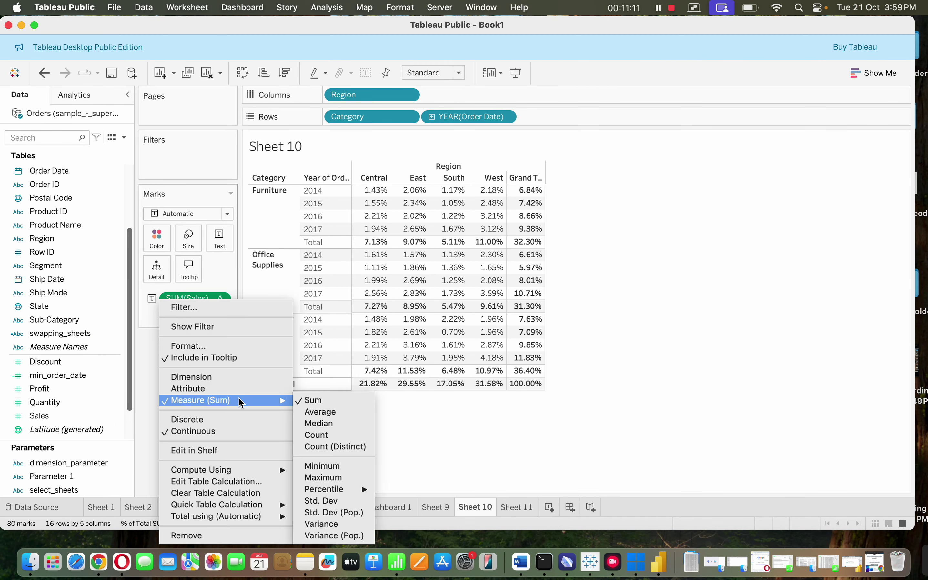
{"action": "mouse_move", "coordinate": [250, 471]}
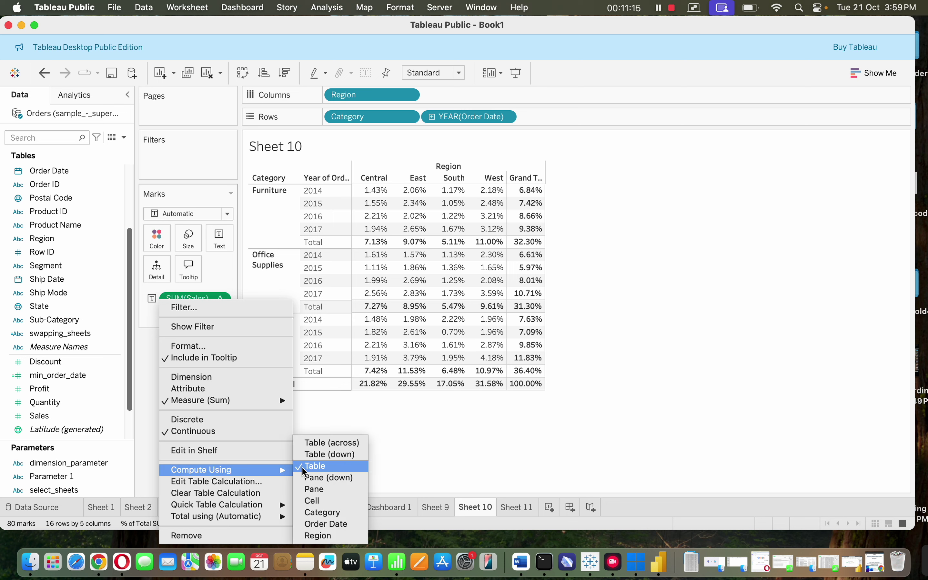
{"action": "left_click", "coordinate": [475, 442]}
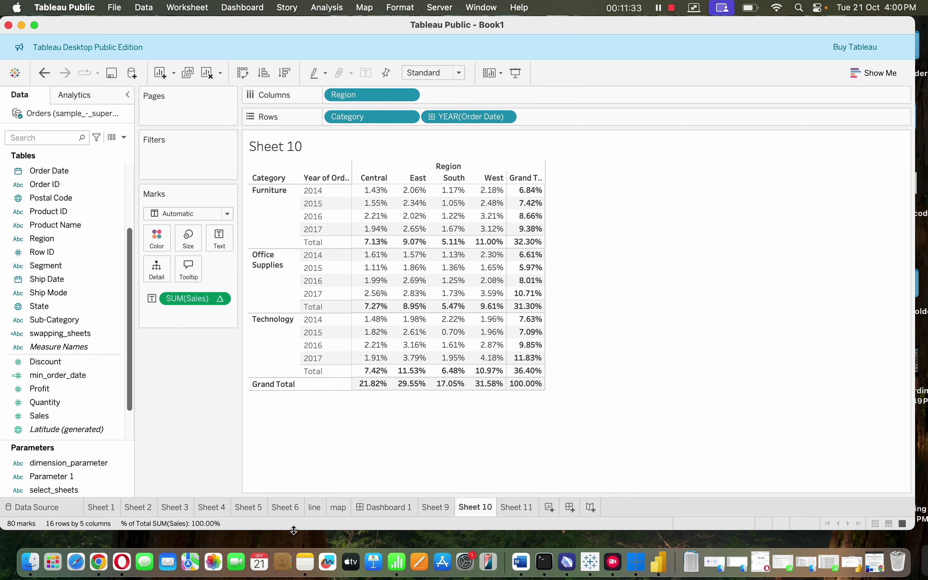
{"action": "left_click", "coordinate": [99, 563]}
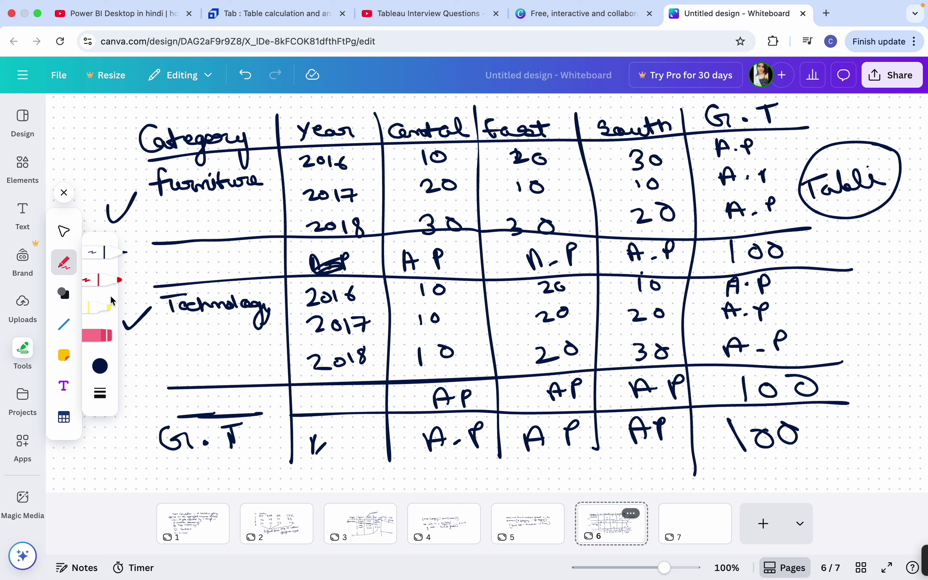
Step: Erase the word Table inside the circle beside the drawing and write Pane in its place
{"action": "left_click", "coordinate": [102, 337]}
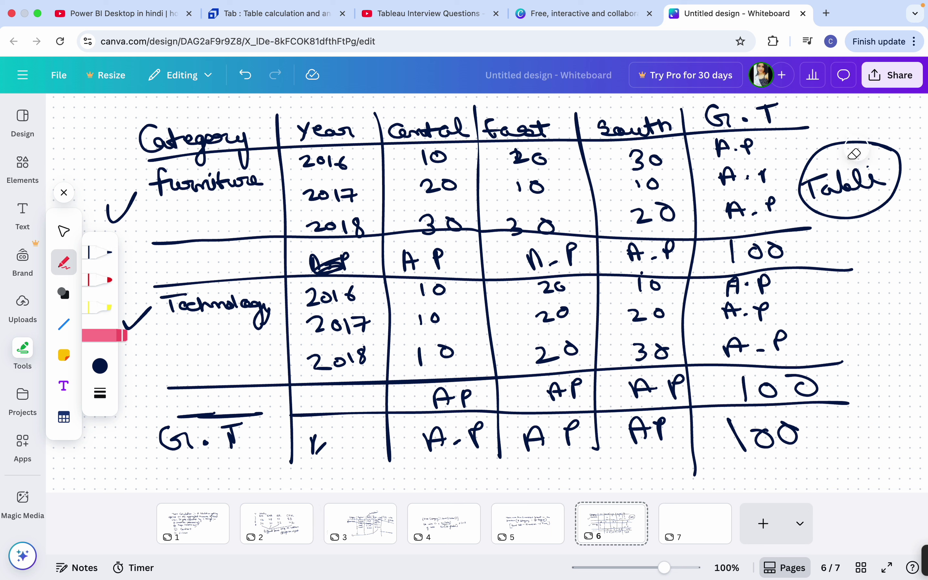
{"action": "left_click_drag", "start_coordinate": [831, 176], "coordinate": [844, 174]}
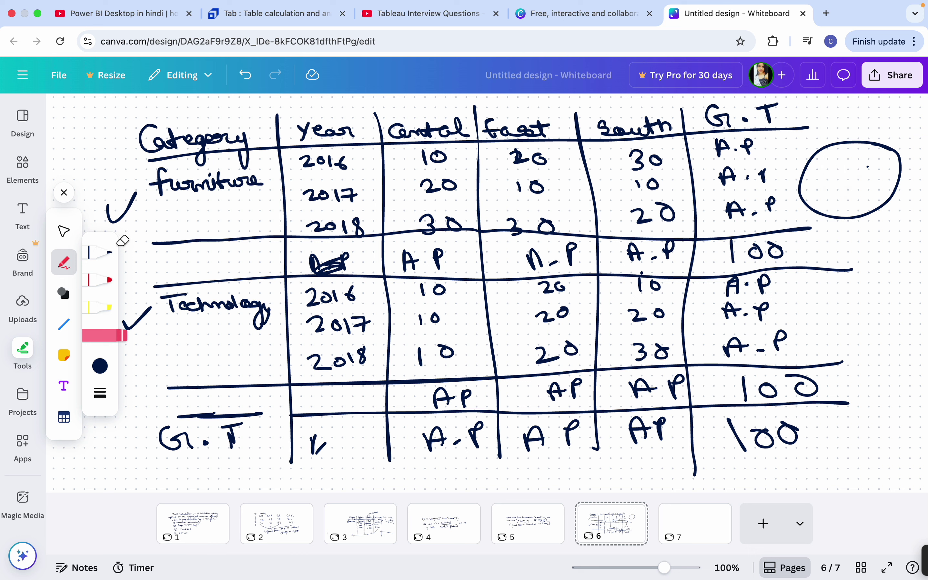
{"action": "left_click", "coordinate": [108, 252]}
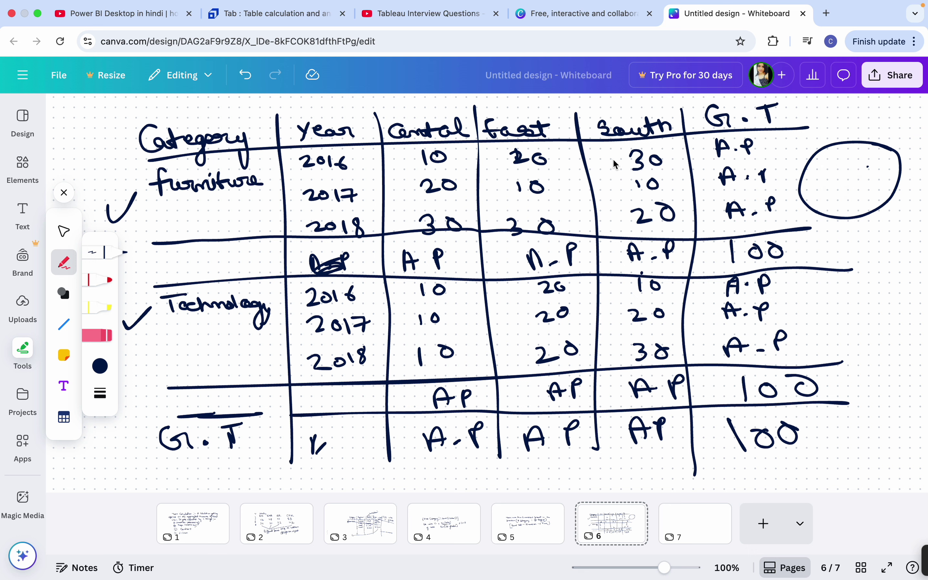
{"action": "left_click_drag", "start_coordinate": [810, 176], "coordinate": [811, 195]}
{"action": "mouse_move", "coordinate": [803, 175]}
{"action": "left_mouse_down"}
{"action": "mouse_move", "coordinate": [882, 183]}
{"action": "mouse_move", "coordinate": [871, 166]}
{"action": "left_mouse_up"}
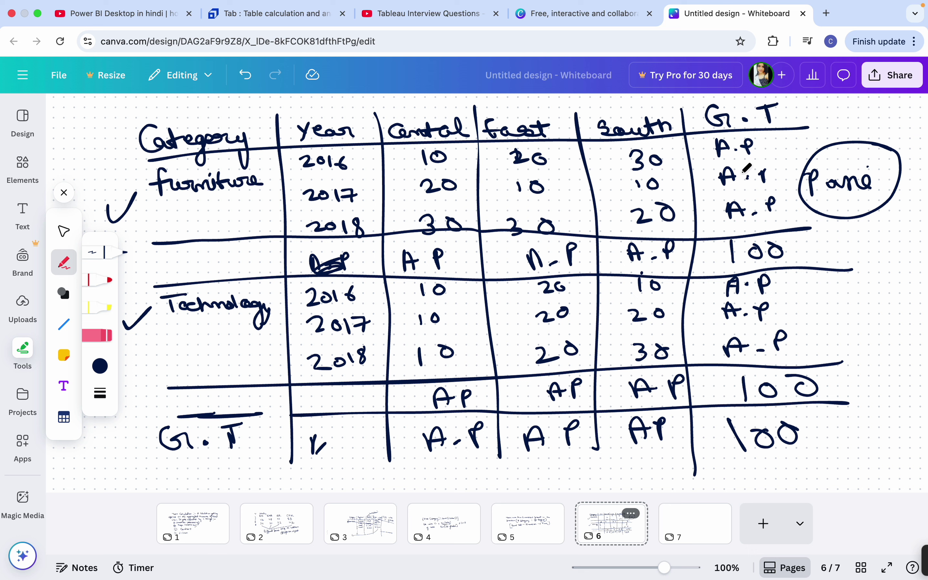
Step: Replace the word inside the circle with the handwritten label Table across
{"action": "left_click", "coordinate": [95, 344]}
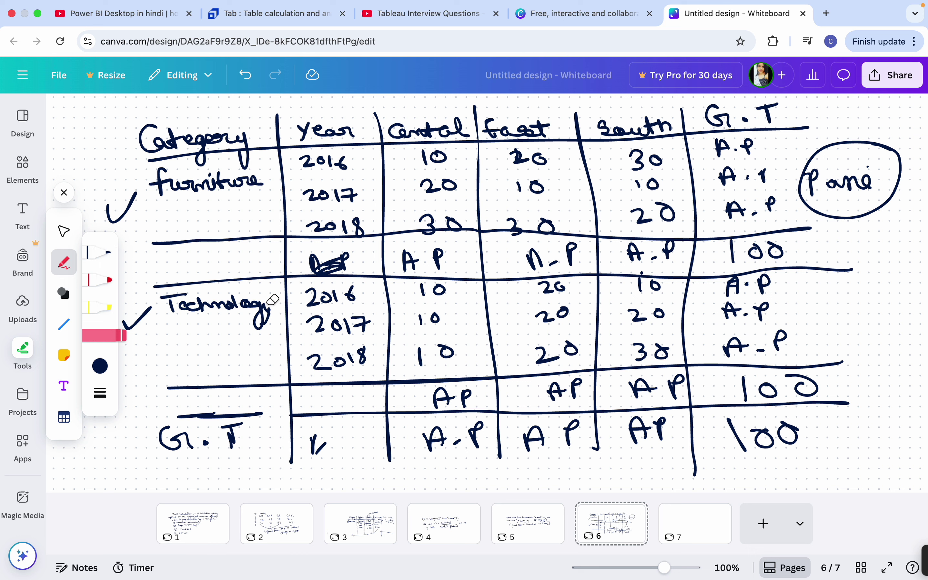
{"action": "mouse_move", "coordinate": [847, 190]}
{"action": "left_mouse_down"}
{"action": "mouse_move", "coordinate": [853, 180]}
{"action": "mouse_move", "coordinate": [828, 183]}
{"action": "left_mouse_up"}
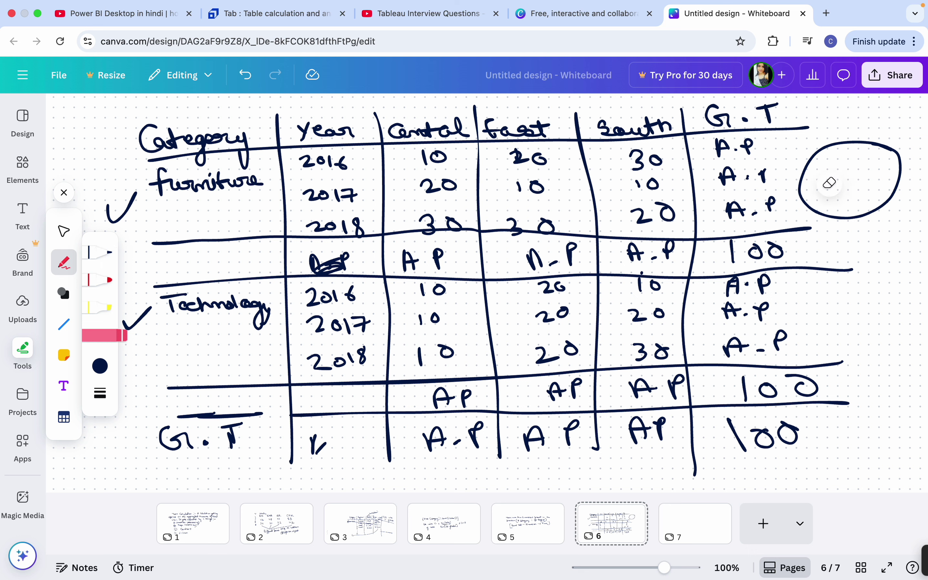
{"action": "left_click", "coordinate": [94, 259]}
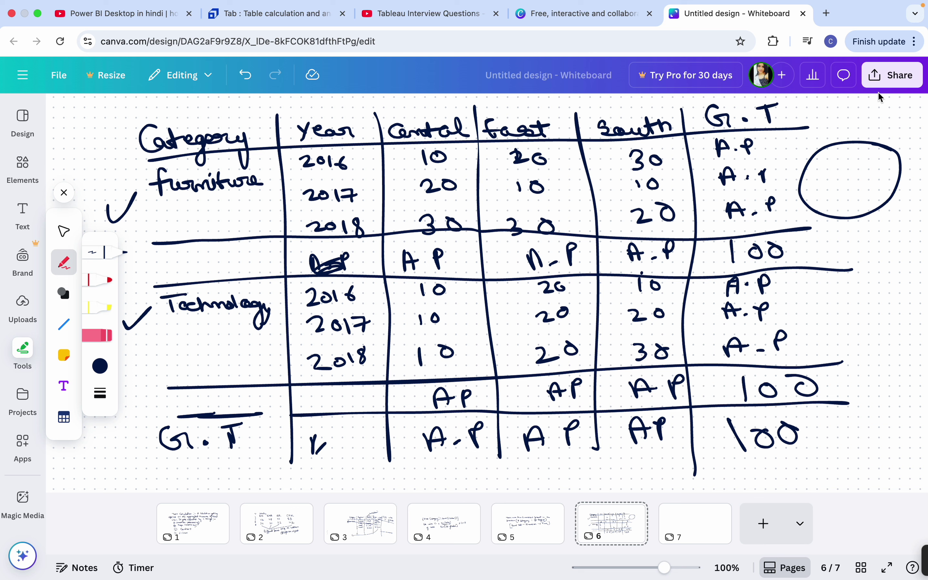
{"action": "mouse_move", "coordinate": [814, 166]}
{"action": "left_mouse_down"}
{"action": "mouse_move", "coordinate": [833, 164]}
{"action": "mouse_move", "coordinate": [820, 180]}
{"action": "mouse_move", "coordinate": [843, 167]}
{"action": "mouse_move", "coordinate": [856, 173]}
{"action": "left_mouse_up"}
{"action": "mouse_move", "coordinate": [860, 155]}
{"action": "left_mouse_down"}
{"action": "mouse_move", "coordinate": [861, 174]}
{"action": "mouse_move", "coordinate": [875, 174]}
{"action": "mouse_move", "coordinate": [824, 203]}
{"action": "mouse_move", "coordinate": [855, 207]}
{"action": "mouse_move", "coordinate": [862, 194]}
{"action": "mouse_move", "coordinate": [867, 205]}
{"action": "mouse_move", "coordinate": [881, 201]}
{"action": "left_mouse_up"}
{"action": "left_click", "coordinate": [841, 206]}
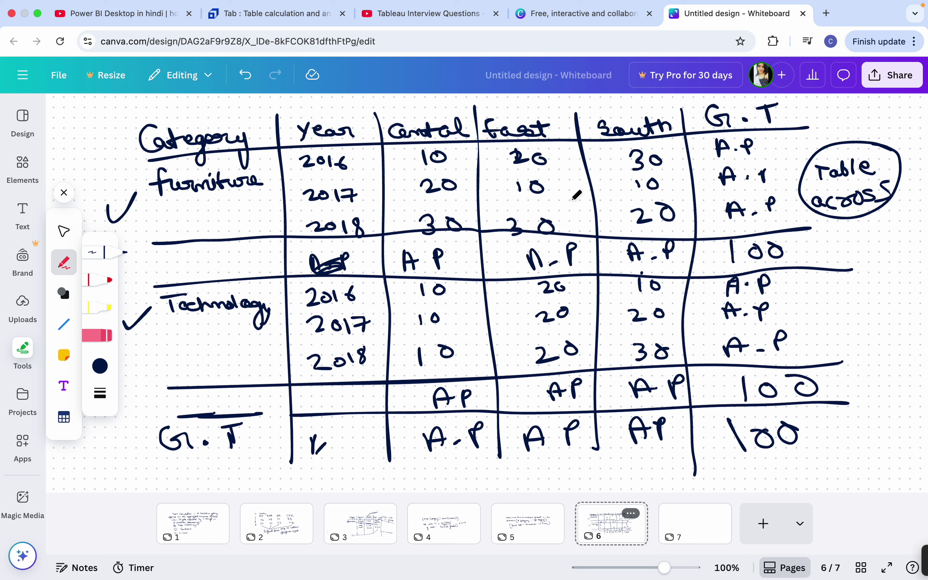
Step: Erase the yearly A.P entries in the G.T column for both Furniture and Technology
{"action": "left_click", "coordinate": [97, 334]}
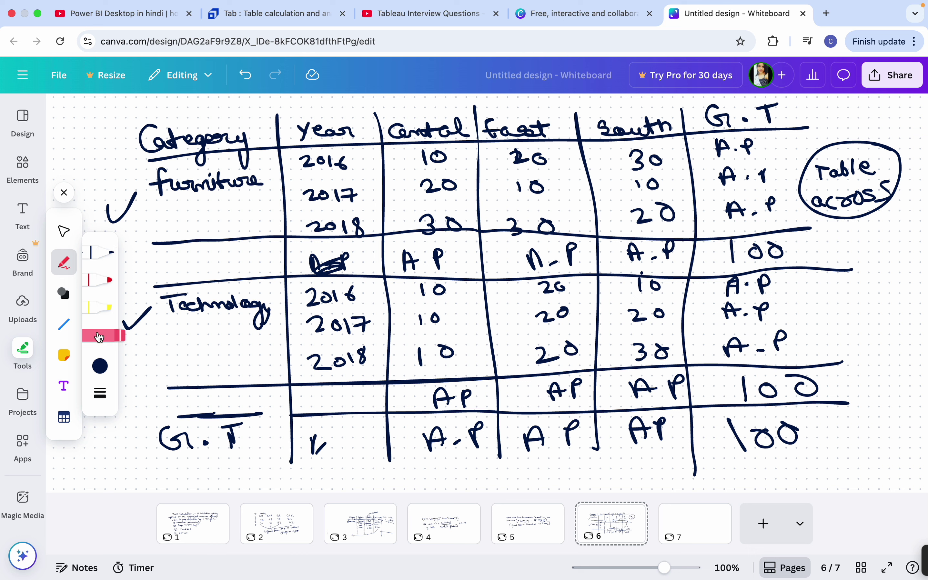
{"action": "mouse_move", "coordinate": [744, 159]}
{"action": "left_mouse_down"}
{"action": "mouse_move", "coordinate": [741, 150]}
{"action": "mouse_move", "coordinate": [759, 197]}
{"action": "left_mouse_up"}
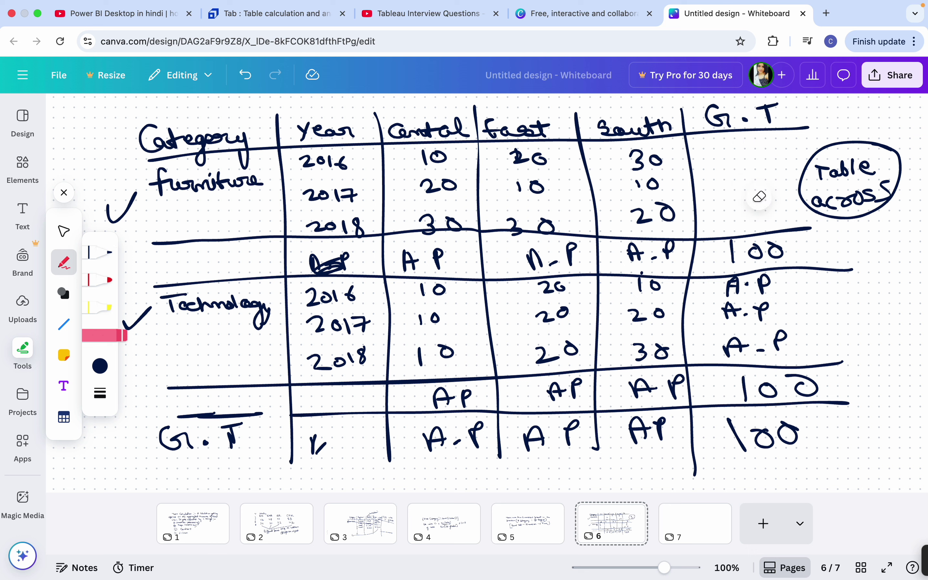
{"action": "mouse_move", "coordinate": [742, 284]}
{"action": "left_mouse_down"}
{"action": "mouse_move", "coordinate": [742, 298]}
{"action": "mouse_move", "coordinate": [756, 292]}
{"action": "mouse_move", "coordinate": [742, 327]}
{"action": "mouse_move", "coordinate": [769, 328]}
{"action": "left_mouse_up"}
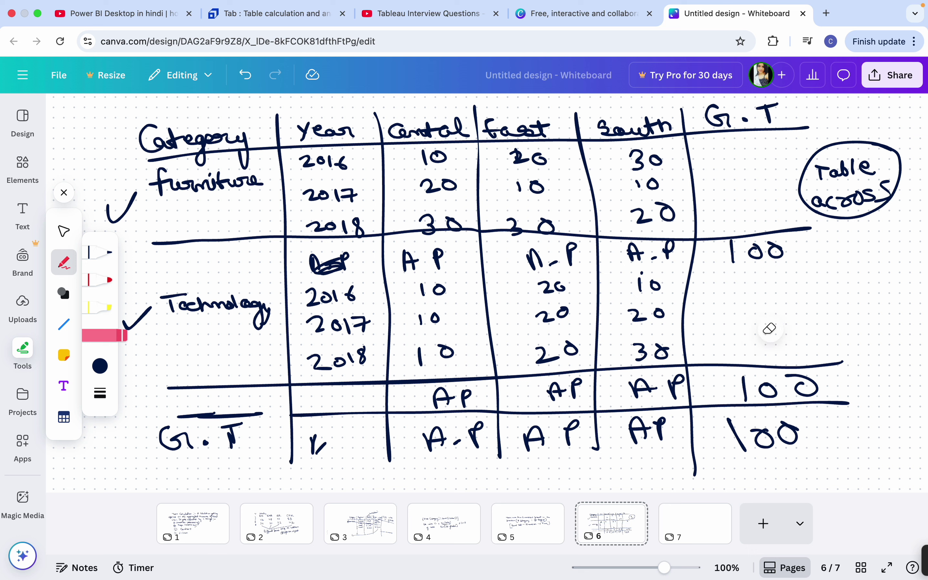
Step: Write 100 under G.T for every Furniture and Technology year, and redraw the line above the Technology rows
{"action": "left_click", "coordinate": [92, 257]}
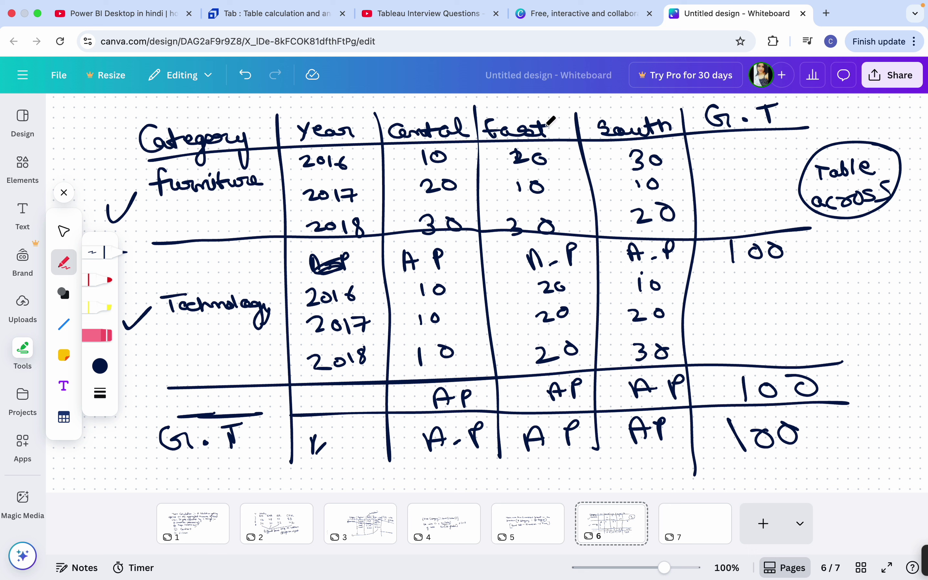
{"action": "mouse_move", "coordinate": [735, 137]}
{"action": "left_mouse_down"}
{"action": "mouse_move", "coordinate": [735, 154]}
{"action": "mouse_move", "coordinate": [765, 142]}
{"action": "mouse_move", "coordinate": [734, 183]}
{"action": "mouse_move", "coordinate": [763, 176]}
{"action": "mouse_move", "coordinate": [728, 221]}
{"action": "mouse_move", "coordinate": [746, 207]}
{"action": "mouse_move", "coordinate": [777, 206]}
{"action": "left_mouse_up"}
{"action": "left_click_drag", "start_coordinate": [169, 279], "coordinate": [845, 283]}
{"action": "mouse_move", "coordinate": [734, 290]}
{"action": "left_mouse_down"}
{"action": "mouse_move", "coordinate": [736, 305]}
{"action": "mouse_move", "coordinate": [763, 296]}
{"action": "left_mouse_up"}
{"action": "mouse_move", "coordinate": [732, 315]}
{"action": "left_mouse_down"}
{"action": "mouse_move", "coordinate": [730, 329]}
{"action": "mouse_move", "coordinate": [770, 319]}
{"action": "mouse_move", "coordinate": [736, 362]}
{"action": "left_mouse_up"}
{"action": "left_click_drag", "start_coordinate": [763, 349], "coordinate": [780, 347]}
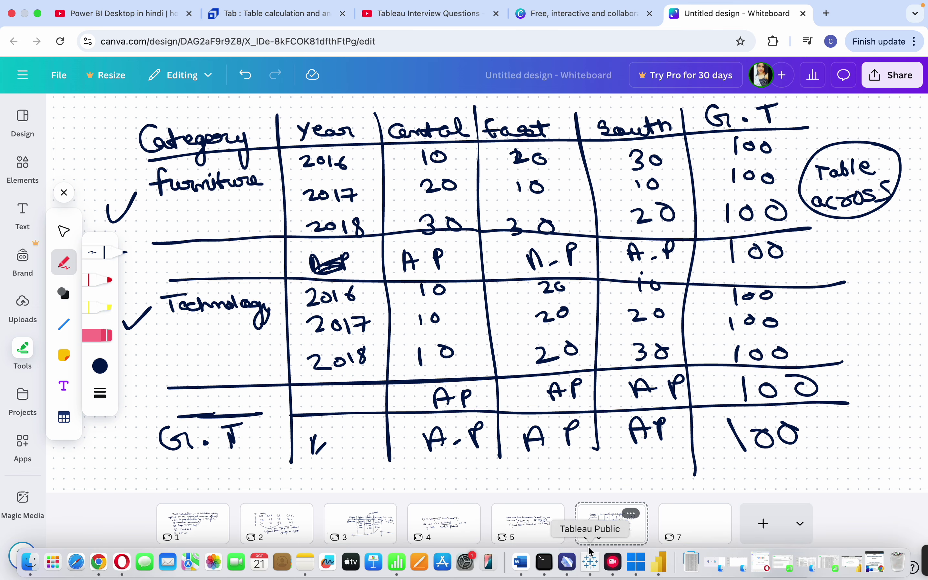
Step: Switch to Tableau and set the SUM(Sales) percent of total to compute using Pane
{"action": "left_click", "coordinate": [590, 561]}
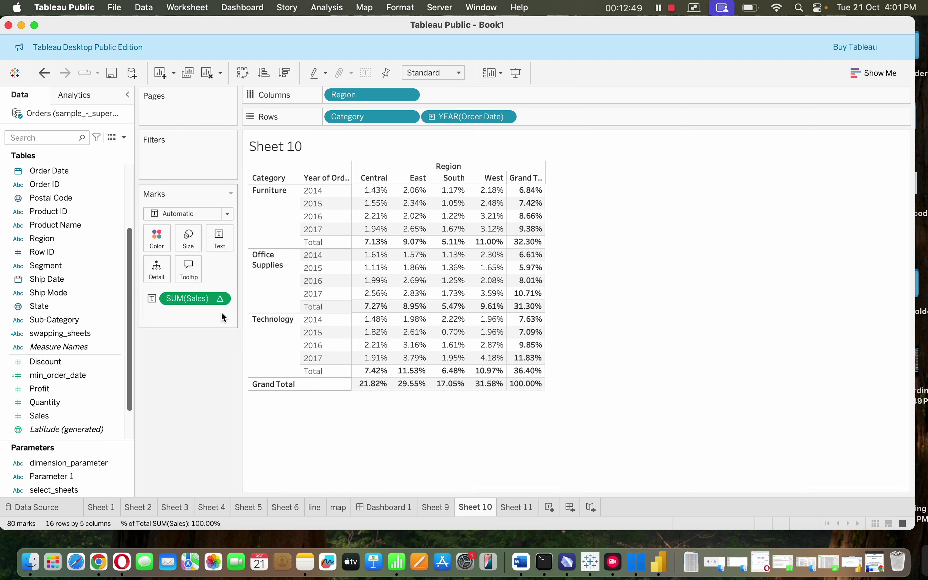
{"action": "right_click", "coordinate": [218, 301]}
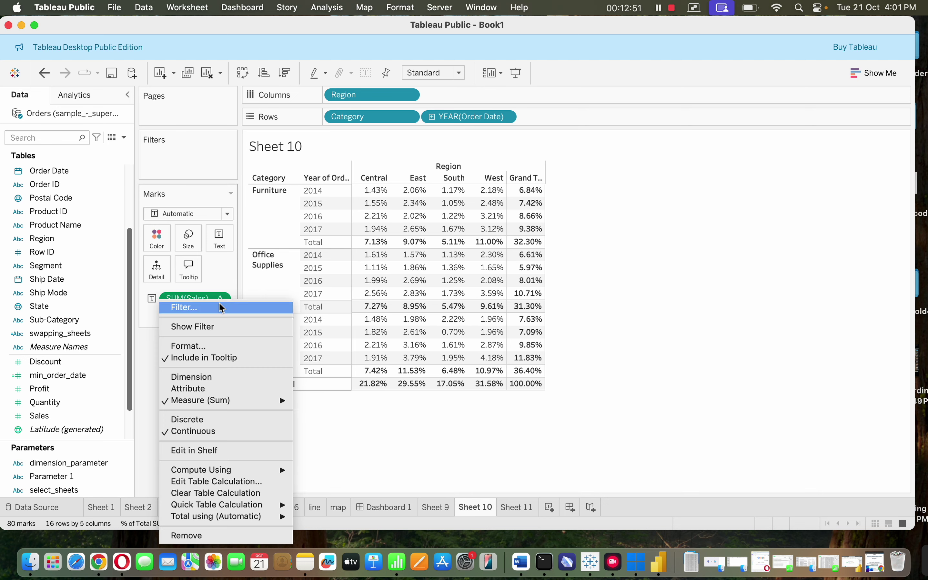
{"action": "mouse_move", "coordinate": [264, 471]}
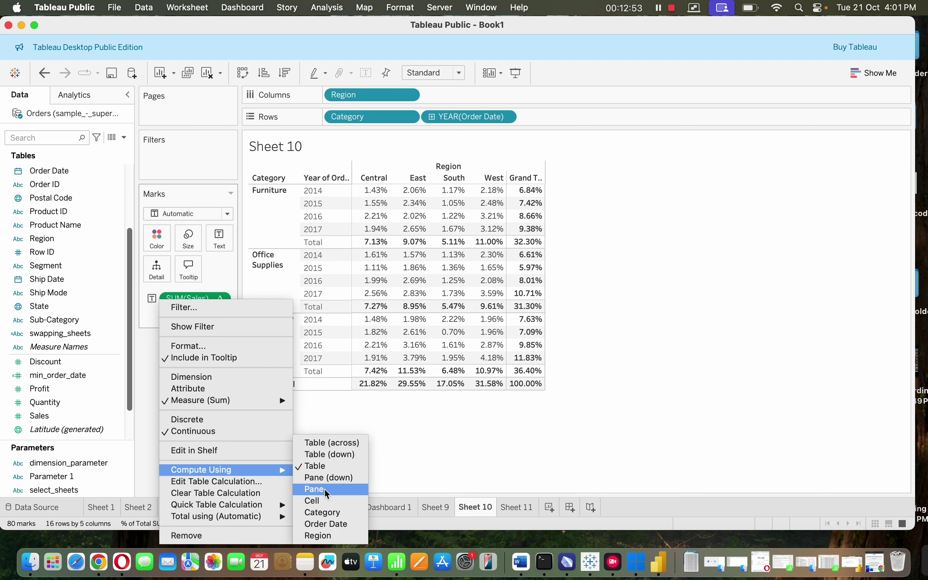
{"action": "left_click", "coordinate": [334, 467]}
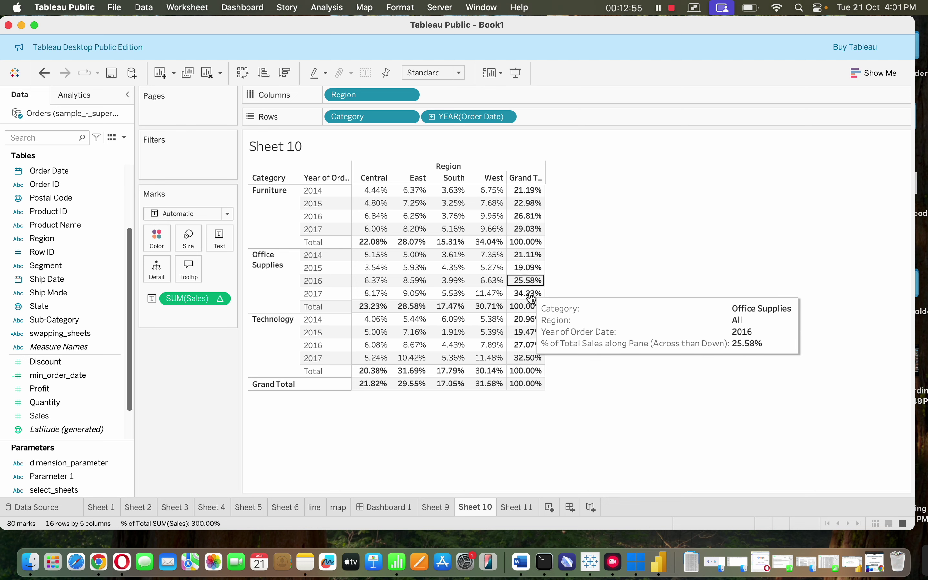
Step: Set the SUM(Sales) percent of total to compute using Table (across), and return to the Canva whiteboard
{"action": "left_click", "coordinate": [222, 302]}
{"action": "mouse_move", "coordinate": [250, 469]}
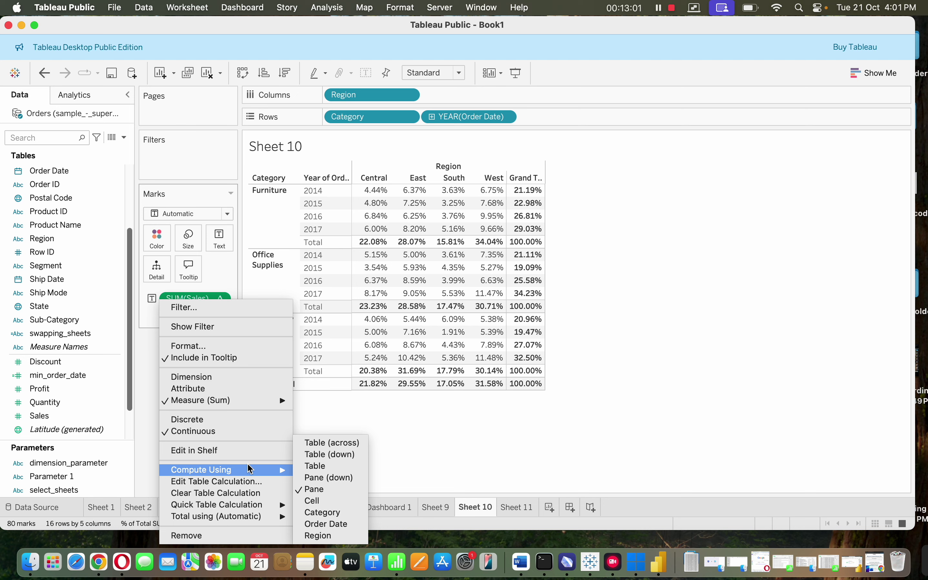
{"action": "left_click", "coordinate": [333, 442]}
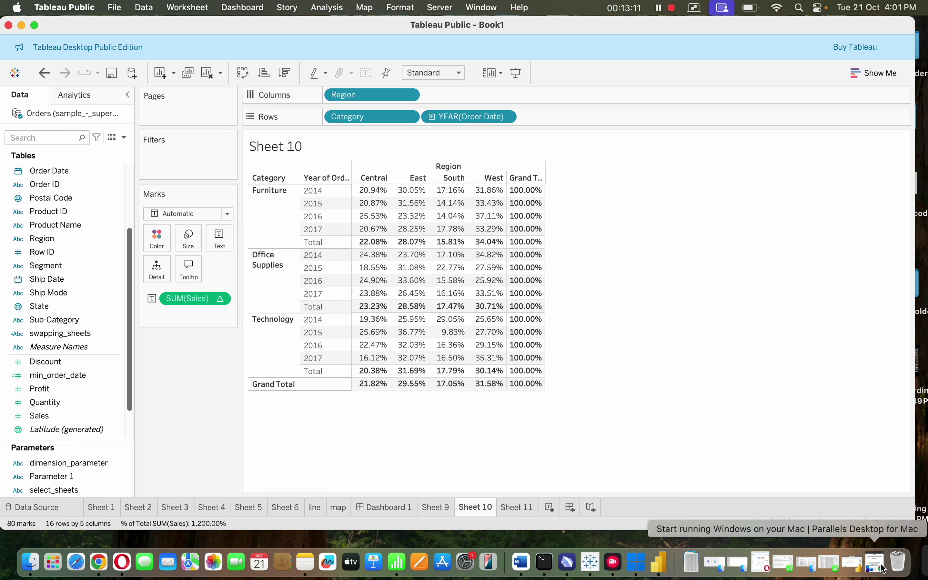
{"action": "left_click", "coordinate": [100, 567]}
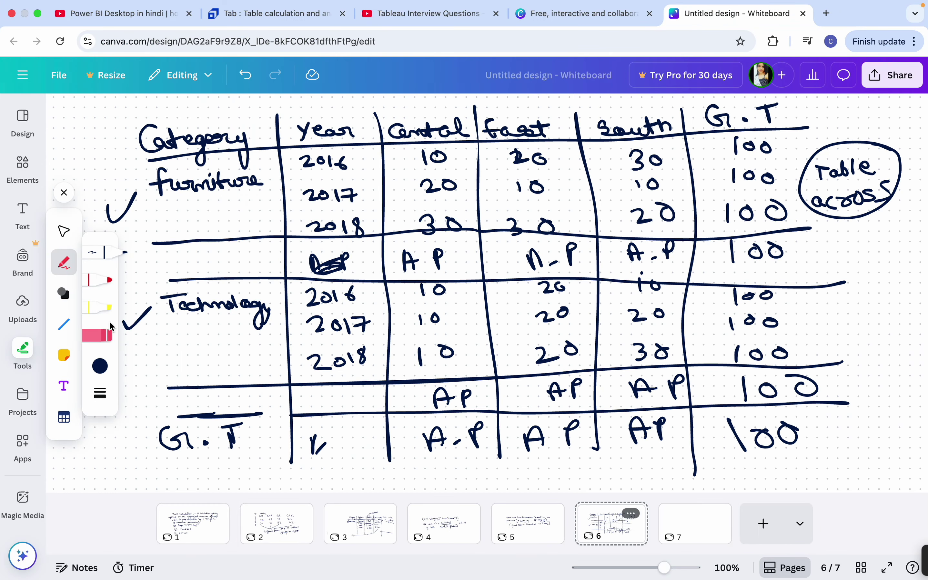
Step: Erase the circled Table across label beside the whiteboard table and write Pane down in its place
{"action": "left_click", "coordinate": [99, 335]}
{"action": "mouse_move", "coordinate": [892, 145]}
{"action": "left_mouse_down"}
{"action": "mouse_move", "coordinate": [821, 150]}
{"action": "mouse_move", "coordinate": [834, 189]}
{"action": "mouse_move", "coordinate": [876, 188]}
{"action": "left_mouse_up"}
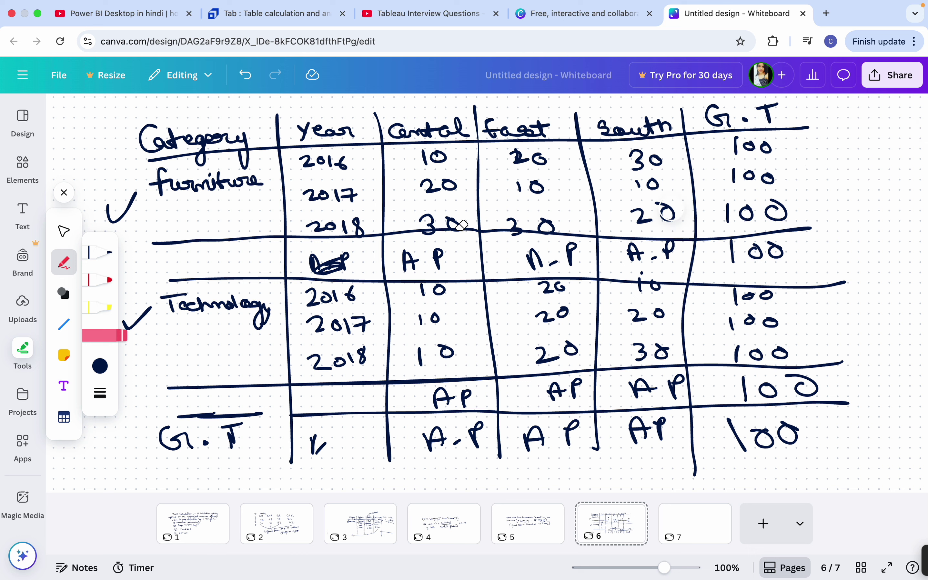
{"action": "left_click", "coordinate": [90, 254]}
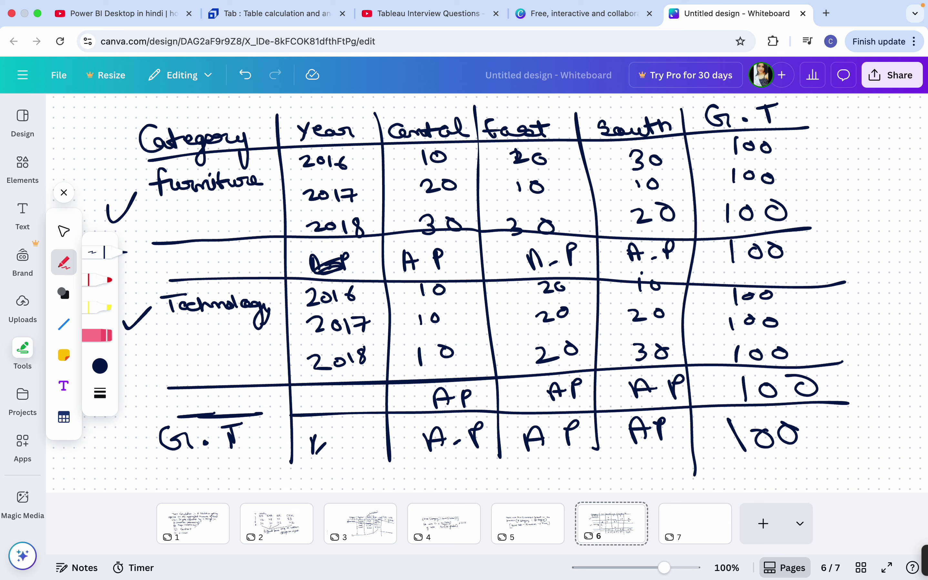
{"action": "mouse_move", "coordinate": [840, 163]}
{"action": "left_mouse_down"}
{"action": "mouse_move", "coordinate": [841, 147]}
{"action": "mouse_move", "coordinate": [899, 166]}
{"action": "mouse_move", "coordinate": [847, 186]}
{"action": "mouse_move", "coordinate": [918, 191]}
{"action": "left_mouse_up"}
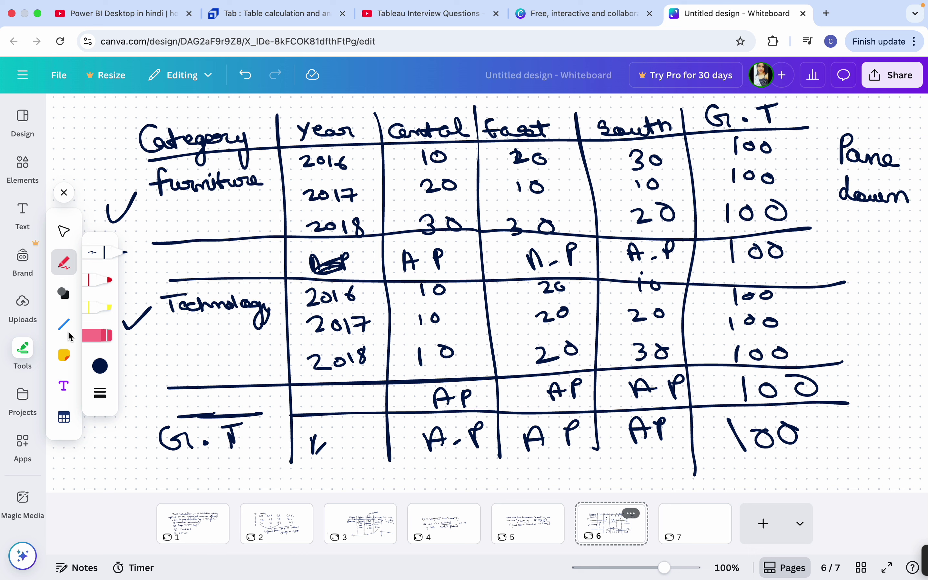
Step: Erase the A.P entries in the Furniture total row and every 100 above the bottom G.T row in the G.T column
{"action": "left_click", "coordinate": [101, 330]}
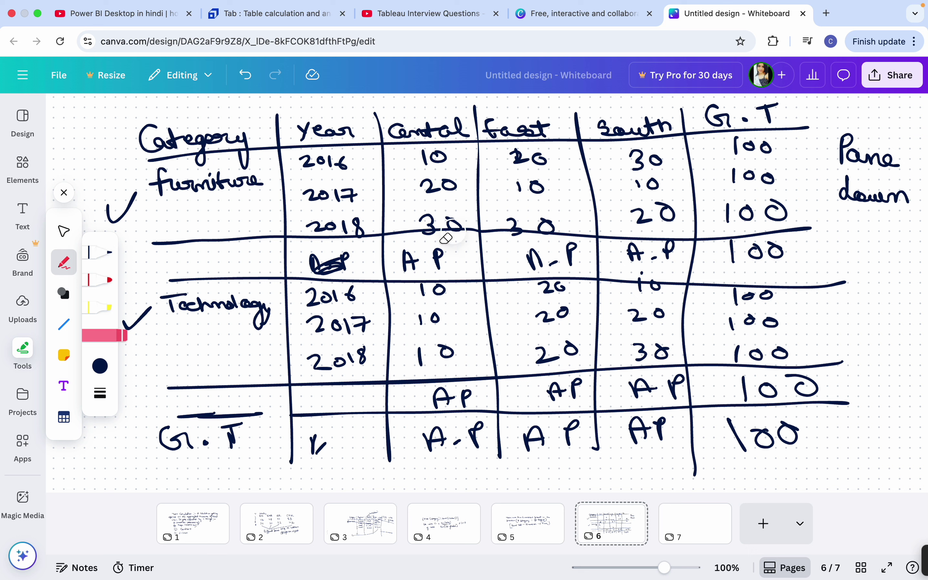
{"action": "left_click_drag", "start_coordinate": [417, 258], "coordinate": [420, 257]}
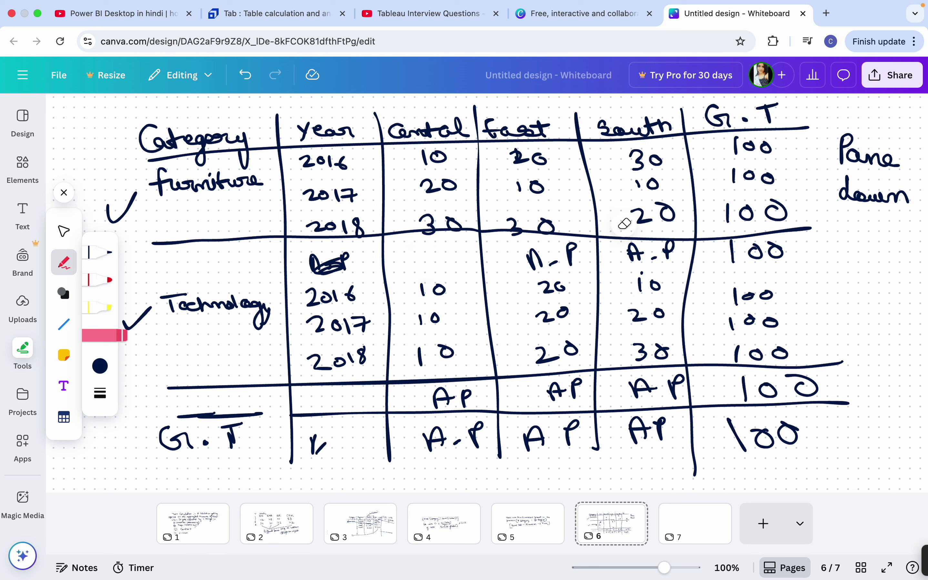
{"action": "left_click_drag", "start_coordinate": [561, 257], "coordinate": [550, 256]}
{"action": "mouse_move", "coordinate": [563, 252]}
{"action": "left_mouse_down"}
{"action": "mouse_move", "coordinate": [743, 244]}
{"action": "mouse_move", "coordinate": [769, 215]}
{"action": "mouse_move", "coordinate": [749, 164]}
{"action": "mouse_move", "coordinate": [764, 334]}
{"action": "mouse_move", "coordinate": [739, 321]}
{"action": "mouse_move", "coordinate": [772, 360]}
{"action": "mouse_move", "coordinate": [757, 363]}
{"action": "left_mouse_up"}
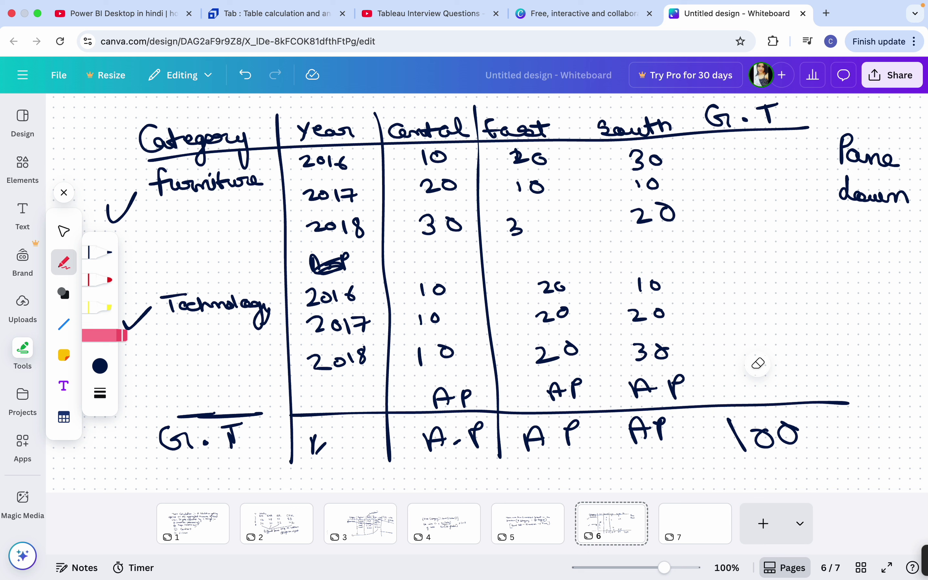
Step: Redraw the line below Furniture 2018, restore its East value to 30, and write A.P under G.T for each Furniture year
{"action": "left_click", "coordinate": [100, 254]}
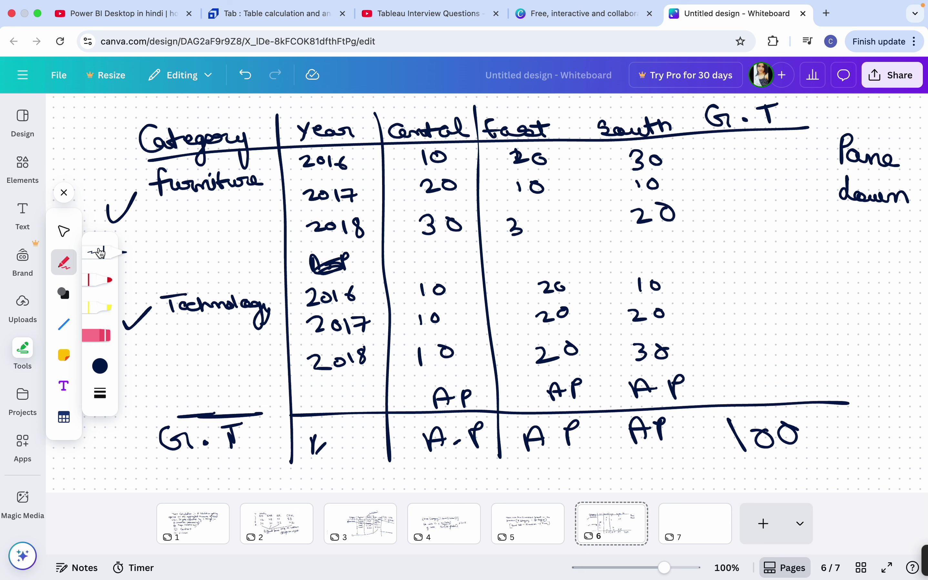
{"action": "left_click_drag", "start_coordinate": [148, 255], "coordinate": [823, 241]}
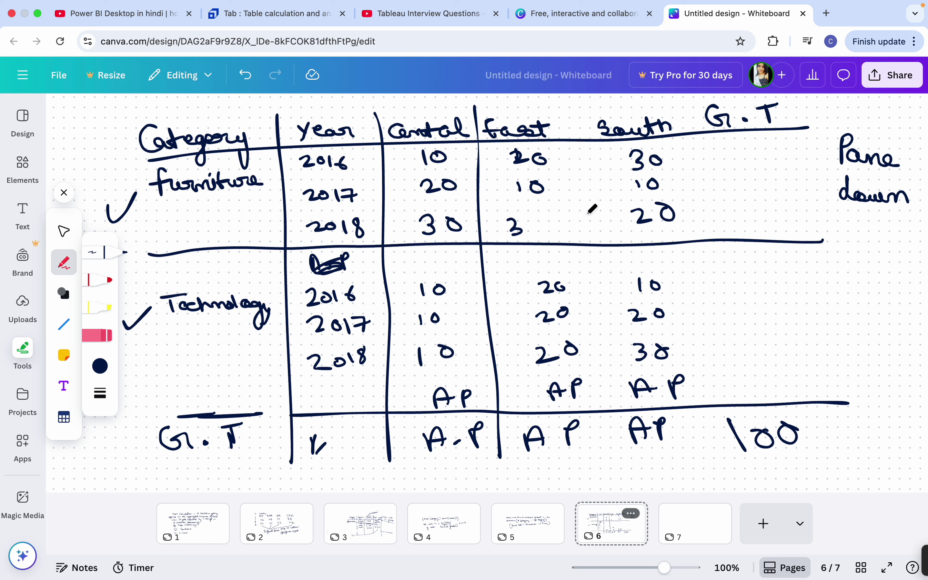
{"action": "left_click_drag", "start_coordinate": [549, 218], "coordinate": [547, 219]}
{"action": "mouse_move", "coordinate": [720, 143]}
{"action": "left_mouse_down"}
{"action": "mouse_move", "coordinate": [716, 163]}
{"action": "mouse_move", "coordinate": [749, 159]}
{"action": "mouse_move", "coordinate": [732, 181]}
{"action": "left_mouse_up"}
{"action": "mouse_move", "coordinate": [744, 186]}
{"action": "left_mouse_down"}
{"action": "mouse_move", "coordinate": [756, 180]}
{"action": "mouse_move", "coordinate": [726, 227]}
{"action": "mouse_move", "coordinate": [774, 227]}
{"action": "left_mouse_up"}
{"action": "left_click_drag", "start_coordinate": [777, 207], "coordinate": [782, 217]}
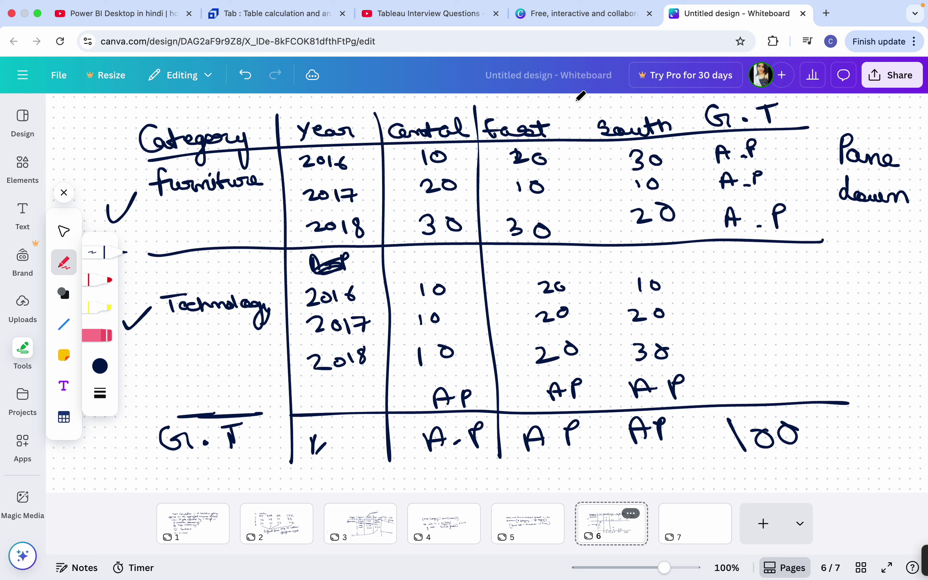
Step: Redraw the East–South divider and the line above Technology, and write 100 in all four cells of the Furniture total row
{"action": "left_click_drag", "start_coordinate": [575, 100], "coordinate": [602, 490]}
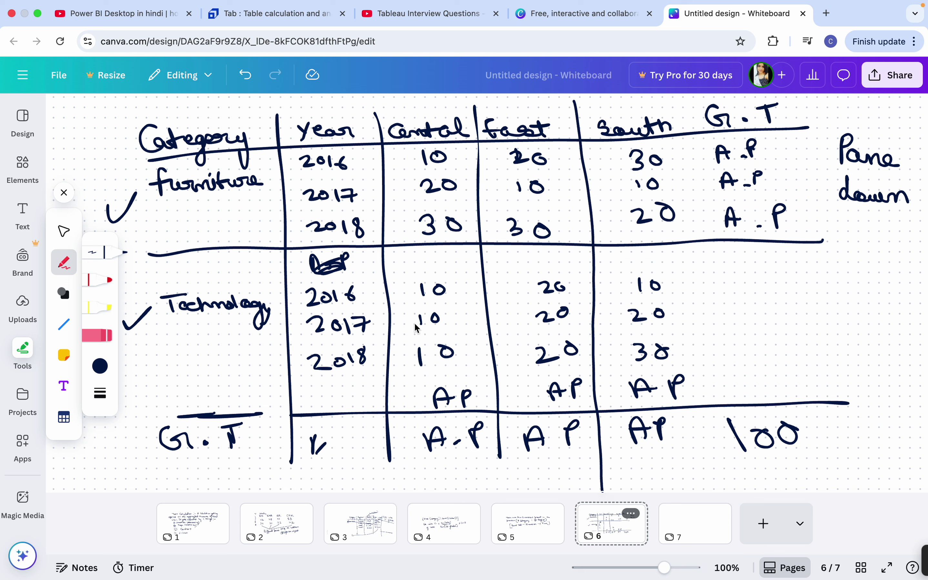
{"action": "left_click_drag", "start_coordinate": [146, 281], "coordinate": [912, 283]}
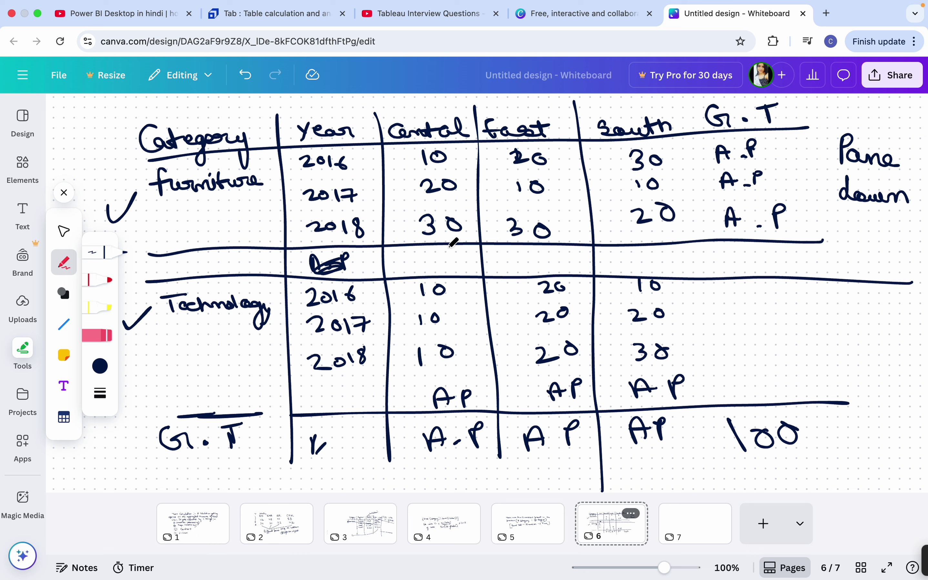
{"action": "mouse_move", "coordinate": [418, 256]}
{"action": "left_mouse_down"}
{"action": "mouse_move", "coordinate": [420, 276]}
{"action": "mouse_move", "coordinate": [440, 258]}
{"action": "left_mouse_up"}
{"action": "mouse_move", "coordinate": [462, 258]}
{"action": "left_mouse_down"}
{"action": "mouse_move", "coordinate": [452, 268]}
{"action": "mouse_move", "coordinate": [461, 259]}
{"action": "mouse_move", "coordinate": [514, 275]}
{"action": "mouse_move", "coordinate": [533, 262]}
{"action": "left_mouse_up"}
{"action": "mouse_move", "coordinate": [554, 256]}
{"action": "left_mouse_down"}
{"action": "mouse_move", "coordinate": [549, 265]}
{"action": "mouse_move", "coordinate": [554, 257]}
{"action": "left_mouse_up"}
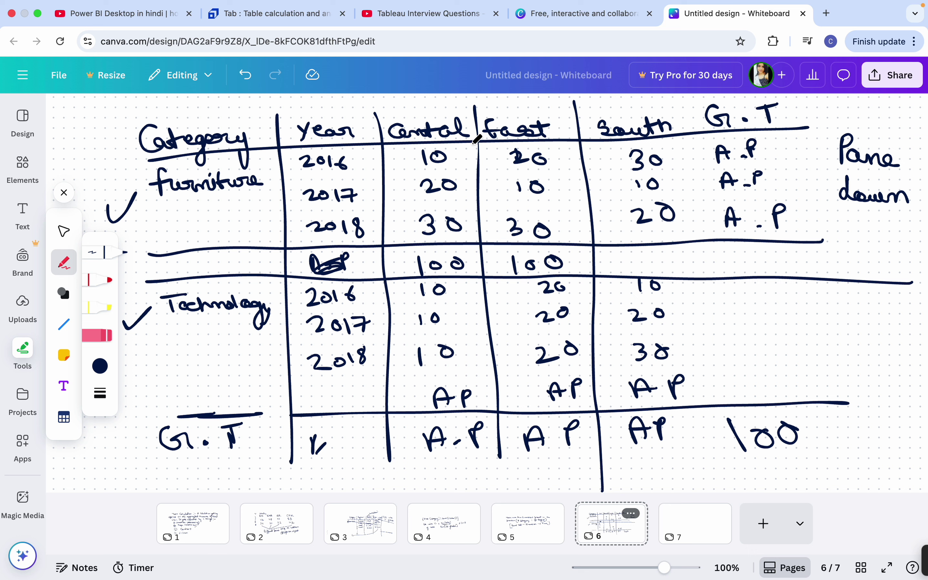
{"action": "left_click_drag", "start_coordinate": [637, 249], "coordinate": [638, 273]}
{"action": "mouse_move", "coordinate": [656, 259]}
{"action": "left_mouse_down"}
{"action": "mouse_move", "coordinate": [648, 269]}
{"action": "mouse_move", "coordinate": [657, 261]}
{"action": "left_mouse_up"}
{"action": "mouse_move", "coordinate": [677, 260]}
{"action": "left_mouse_down"}
{"action": "mouse_move", "coordinate": [671, 268]}
{"action": "mouse_move", "coordinate": [678, 260]}
{"action": "mouse_move", "coordinate": [732, 273]}
{"action": "left_mouse_up"}
{"action": "left_click_drag", "start_coordinate": [756, 256], "coordinate": [783, 258]}
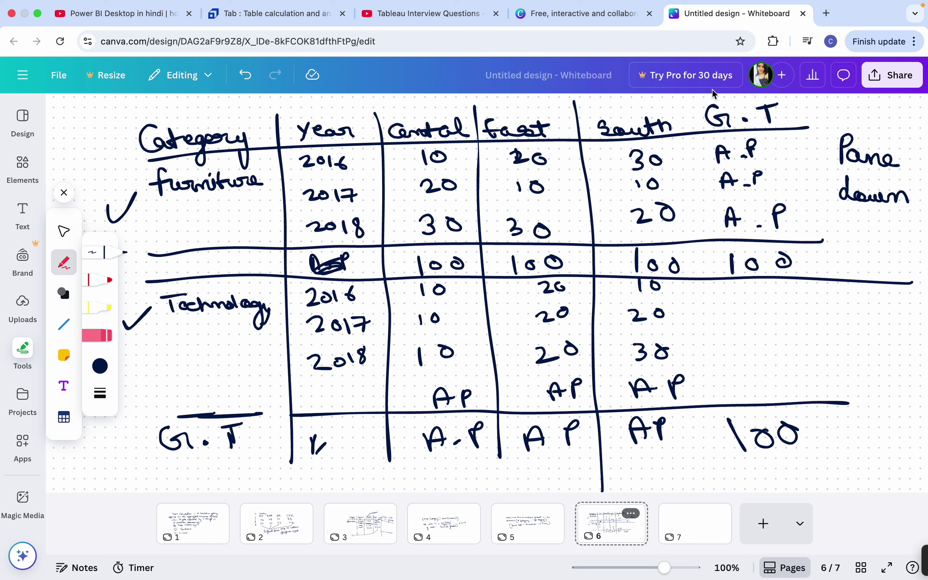
Step: Redraw the divider before the G.T column, and fill it with A.P for each Technology year and 100 for the Technology total
{"action": "left_click_drag", "start_coordinate": [691, 101], "coordinate": [695, 491]}
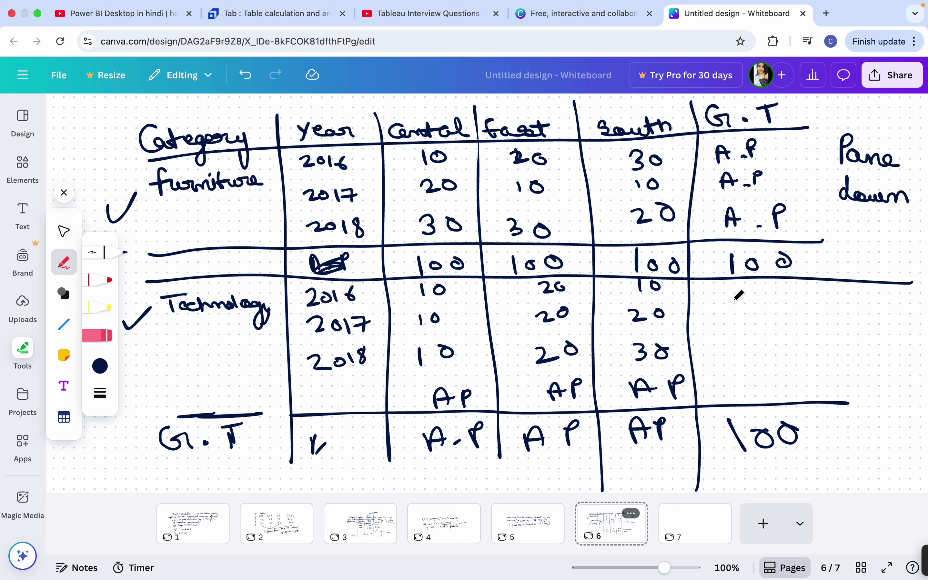
{"action": "left_click_drag", "start_coordinate": [734, 304], "coordinate": [782, 293]}
{"action": "mouse_move", "coordinate": [739, 337]}
{"action": "left_mouse_down"}
{"action": "mouse_move", "coordinate": [751, 326]}
{"action": "mouse_move", "coordinate": [763, 332]}
{"action": "left_mouse_up"}
{"action": "mouse_move", "coordinate": [771, 336]}
{"action": "left_mouse_down"}
{"action": "mouse_move", "coordinate": [775, 320]}
{"action": "mouse_move", "coordinate": [773, 329]}
{"action": "left_mouse_up"}
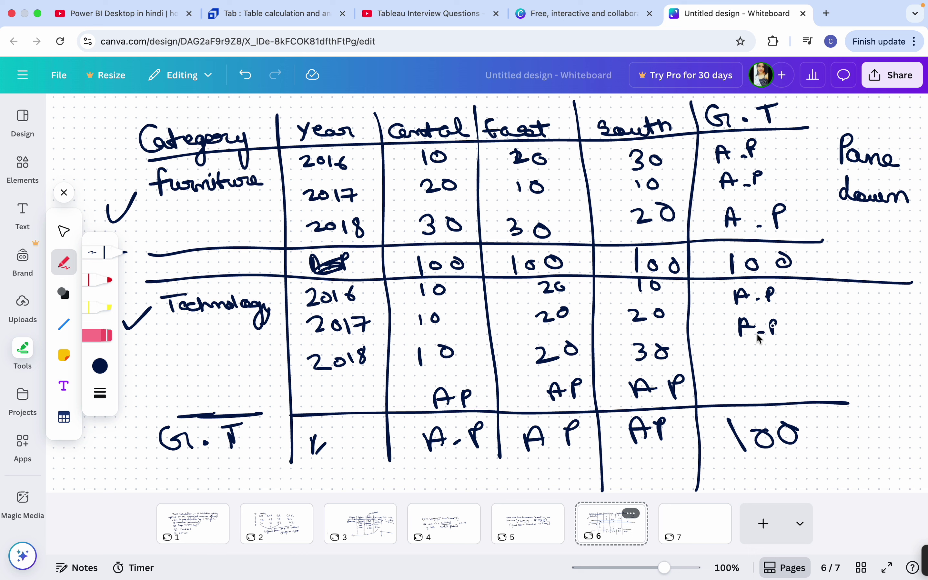
{"action": "left_click", "coordinate": [743, 353]}
{"action": "mouse_move", "coordinate": [743, 361]}
{"action": "left_mouse_down"}
{"action": "mouse_move", "coordinate": [750, 347]}
{"action": "mouse_move", "coordinate": [779, 363]}
{"action": "left_mouse_up"}
{"action": "left_click_drag", "start_coordinate": [775, 350], "coordinate": [781, 351]}
{"action": "mouse_move", "coordinate": [740, 386]}
{"action": "left_mouse_down"}
{"action": "mouse_move", "coordinate": [740, 403]}
{"action": "mouse_move", "coordinate": [777, 389]}
{"action": "left_mouse_up"}
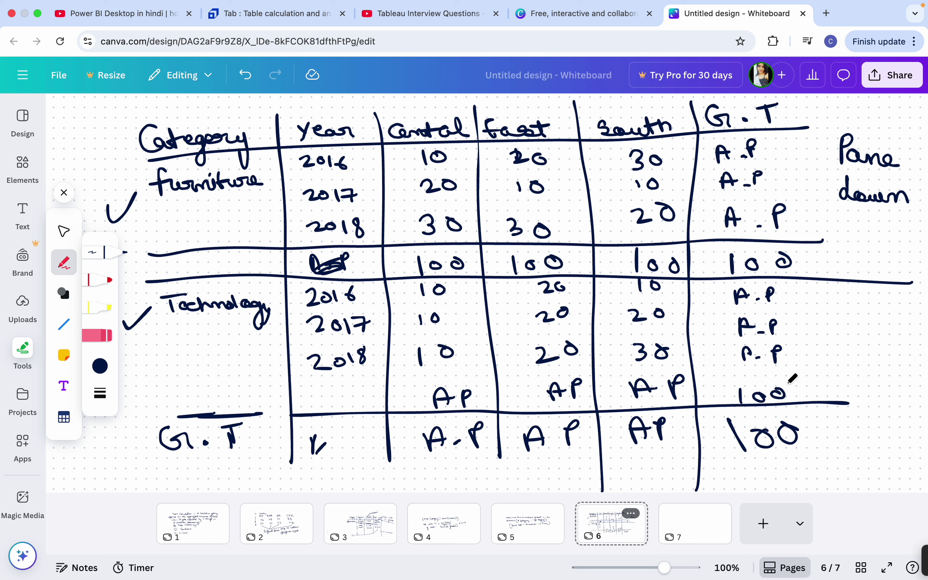
Step: Erase the A.P entries in the Technology total row and rewrite the Technology 2018 East value as 30
{"action": "left_click", "coordinate": [116, 335]}
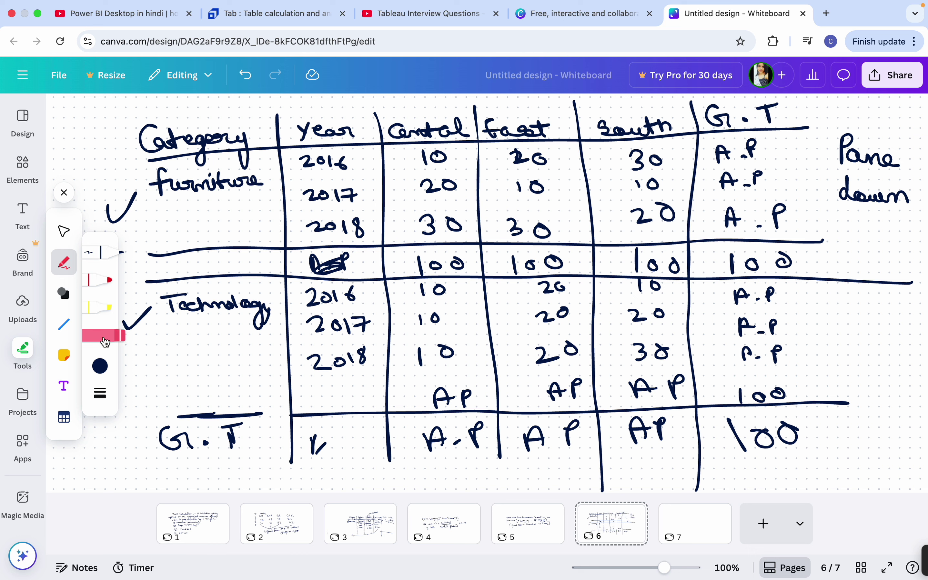
{"action": "mouse_move", "coordinate": [445, 395]}
{"action": "left_mouse_down"}
{"action": "mouse_move", "coordinate": [555, 377]}
{"action": "mouse_move", "coordinate": [678, 394]}
{"action": "left_mouse_up"}
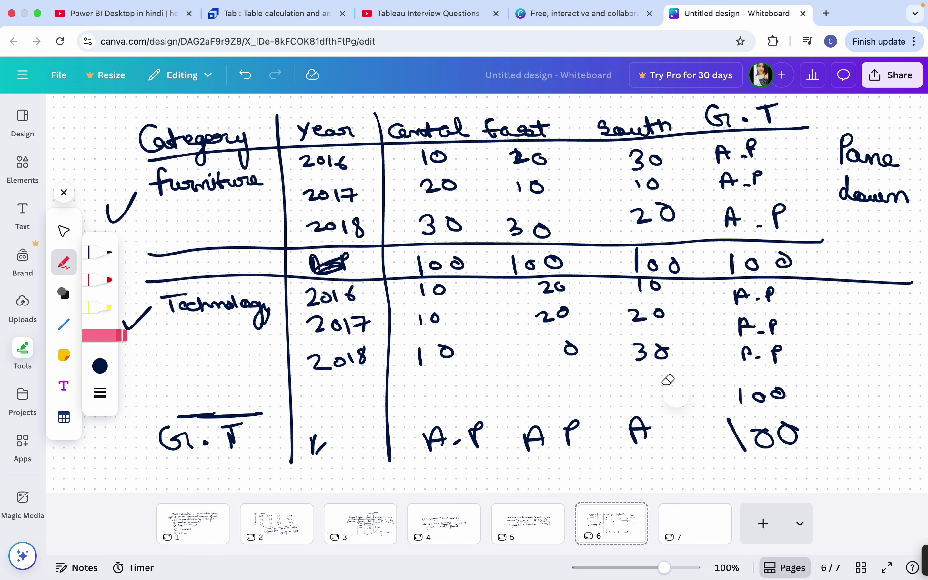
{"action": "left_click", "coordinate": [93, 255]}
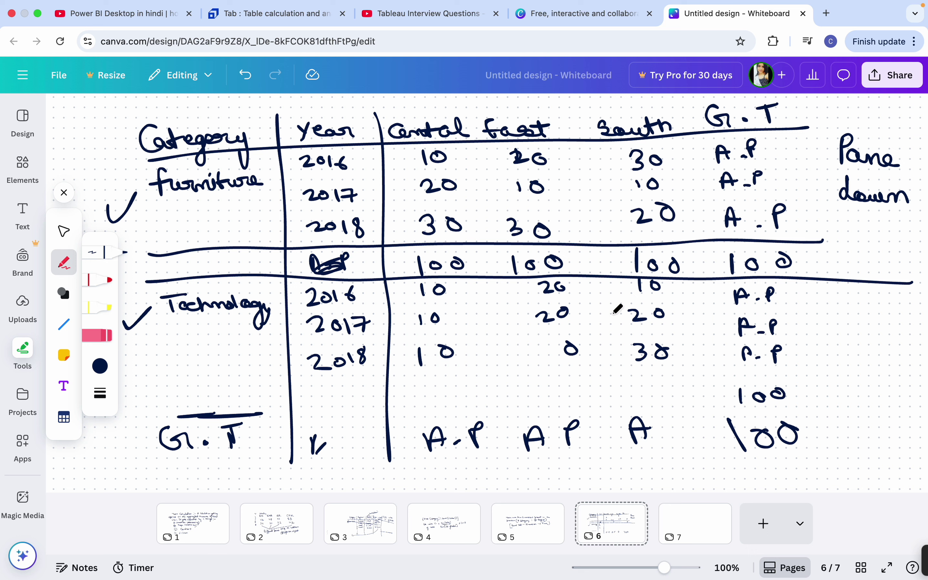
{"action": "left_click_drag", "start_coordinate": [544, 345], "coordinate": [533, 368]}
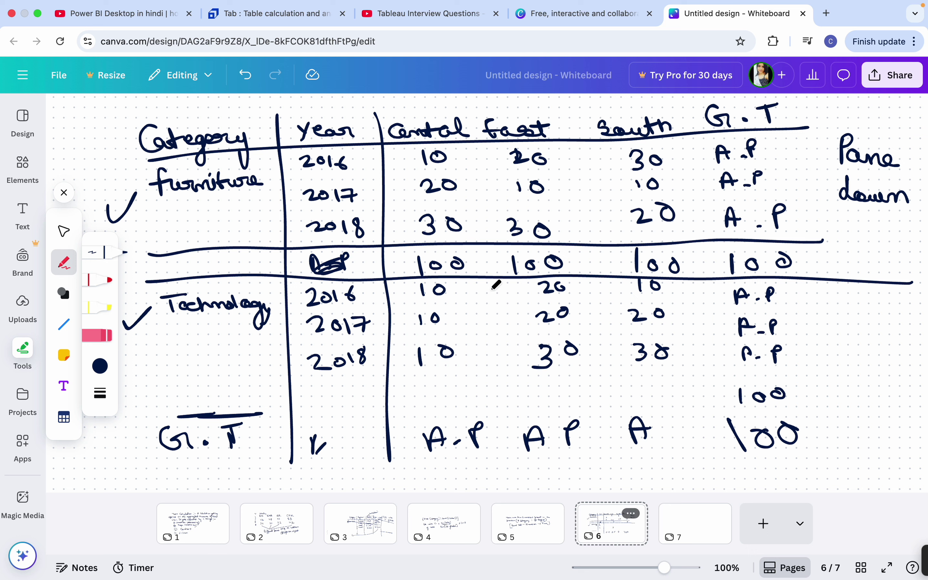
Step: Redraw the dividers around East and the line below Technology 2018, and write 100 for Central, East and South in the Technology total row
{"action": "left_click", "coordinate": [475, 135]}
{"action": "left_click_drag", "start_coordinate": [474, 112], "coordinate": [510, 487]}
{"action": "left_click_drag", "start_coordinate": [135, 380], "coordinate": [905, 379]}
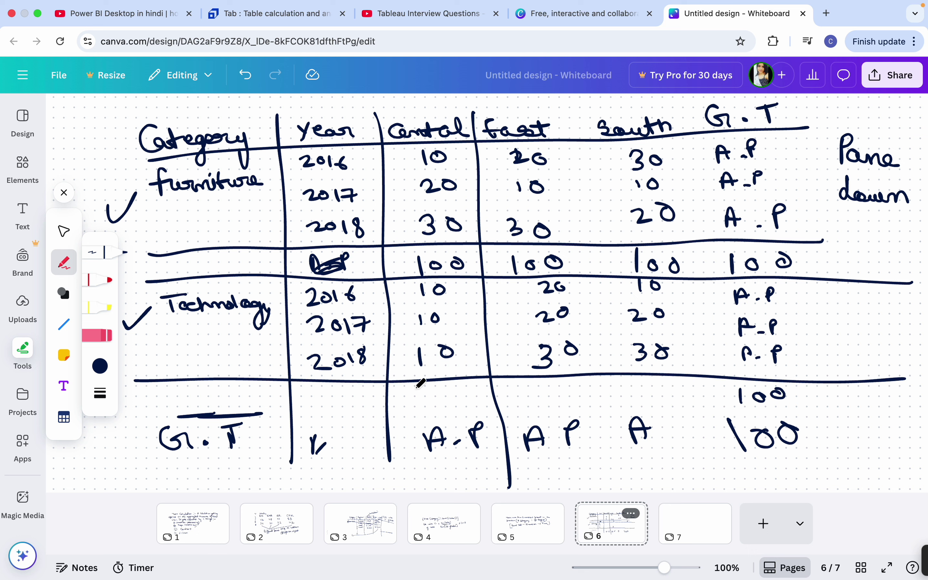
{"action": "mouse_move", "coordinate": [415, 388]}
{"action": "left_mouse_down"}
{"action": "mouse_move", "coordinate": [417, 403]}
{"action": "mouse_move", "coordinate": [434, 395]}
{"action": "left_mouse_up"}
{"action": "left_click_drag", "start_coordinate": [447, 395], "coordinate": [455, 394]}
{"action": "mouse_move", "coordinate": [541, 385]}
{"action": "left_mouse_down"}
{"action": "mouse_move", "coordinate": [542, 399]}
{"action": "mouse_move", "coordinate": [580, 391]}
{"action": "left_mouse_up"}
{"action": "mouse_move", "coordinate": [639, 384]}
{"action": "left_mouse_down"}
{"action": "mouse_move", "coordinate": [639, 392]}
{"action": "mouse_move", "coordinate": [654, 386]}
{"action": "left_mouse_up"}
{"action": "mouse_move", "coordinate": [675, 383]}
{"action": "left_mouse_down"}
{"action": "mouse_move", "coordinate": [667, 392]}
{"action": "mouse_move", "coordinate": [675, 385]}
{"action": "left_mouse_up"}
{"action": "mouse_move", "coordinate": [575, 113]}
{"action": "left_mouse_down"}
{"action": "mouse_move", "coordinate": [598, 294]}
{"action": "mouse_move", "coordinate": [604, 487]}
{"action": "left_mouse_up"}
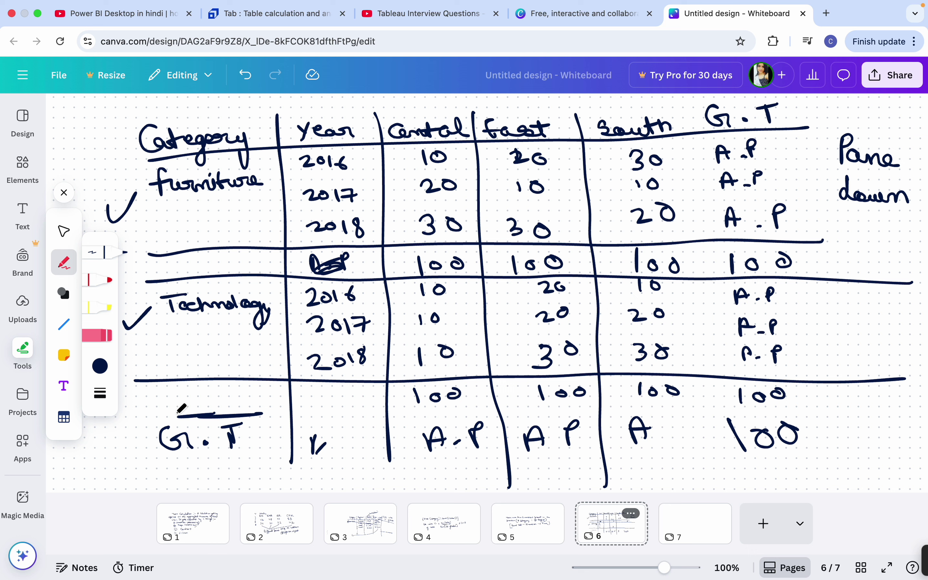
Step: Erase the A.P entries for Central, East and South in the bottom G.T row
{"action": "mouse_move", "coordinate": [150, 418]}
{"action": "left_mouse_down"}
{"action": "mouse_move", "coordinate": [618, 414]}
{"action": "mouse_move", "coordinate": [920, 438]}
{"action": "left_mouse_up"}
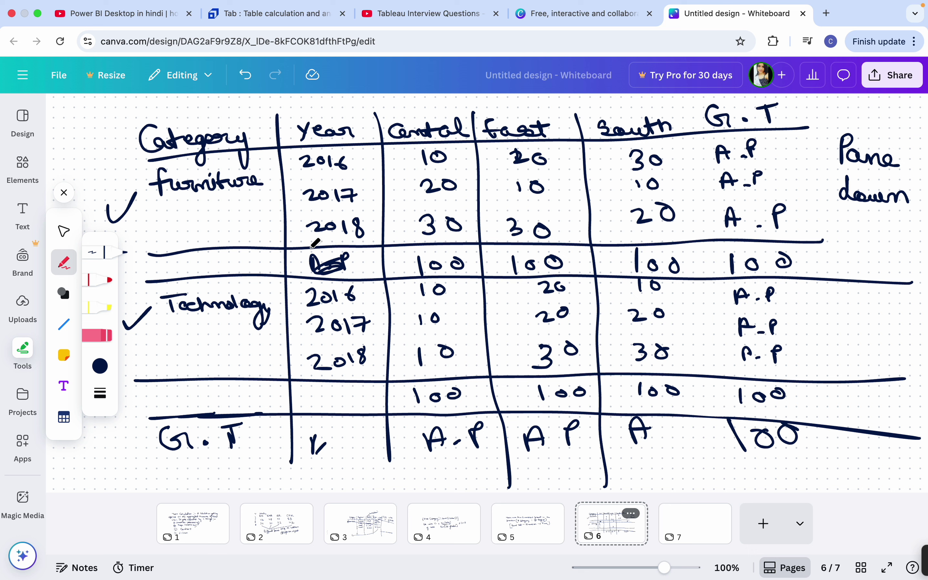
{"action": "left_click", "coordinate": [108, 339]}
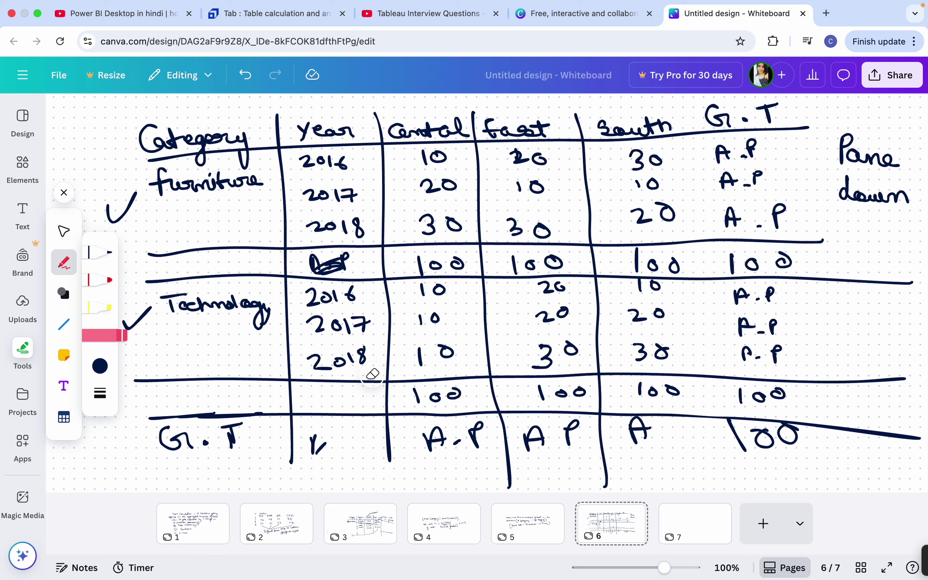
{"action": "left_click_drag", "start_coordinate": [544, 444], "coordinate": [560, 447]}
{"action": "left_click_drag", "start_coordinate": [456, 439], "coordinate": [548, 430]}
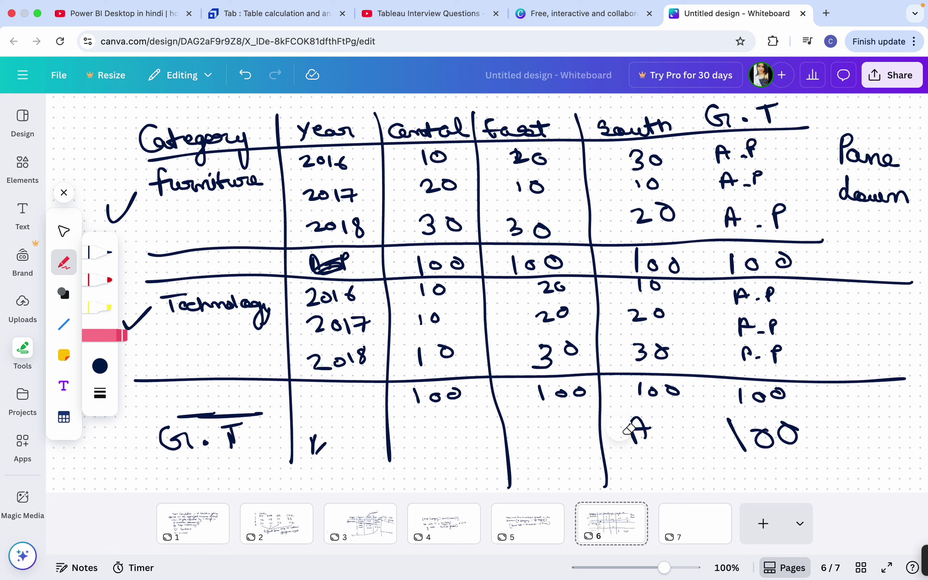
{"action": "left_click_drag", "start_coordinate": [632, 429], "coordinate": [642, 434]}
Step: Redraw the line above the G.T row and the divider before the G.T column, and write 100 for Central, East and South
{"action": "left_click", "coordinate": [103, 252]}
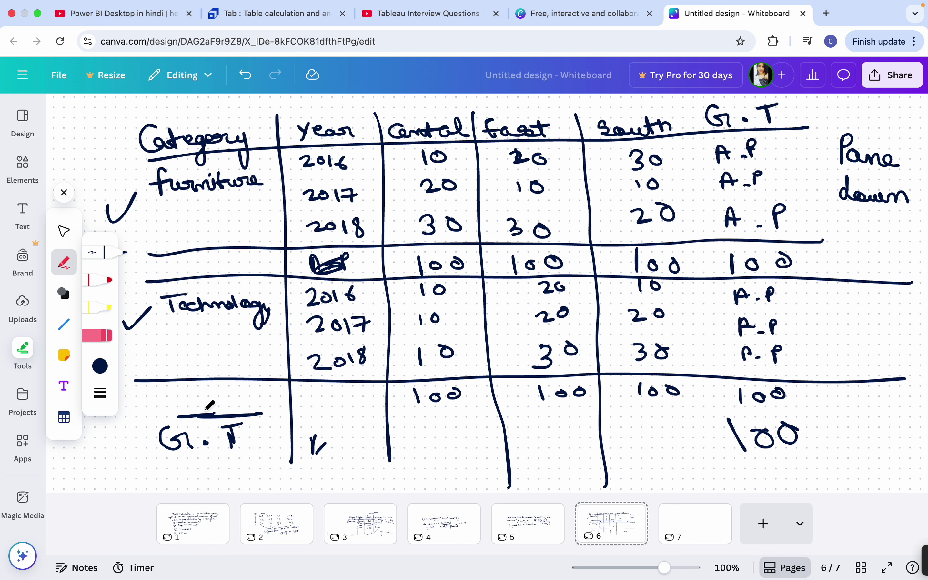
{"action": "left_click_drag", "start_coordinate": [155, 421], "coordinate": [891, 415]}
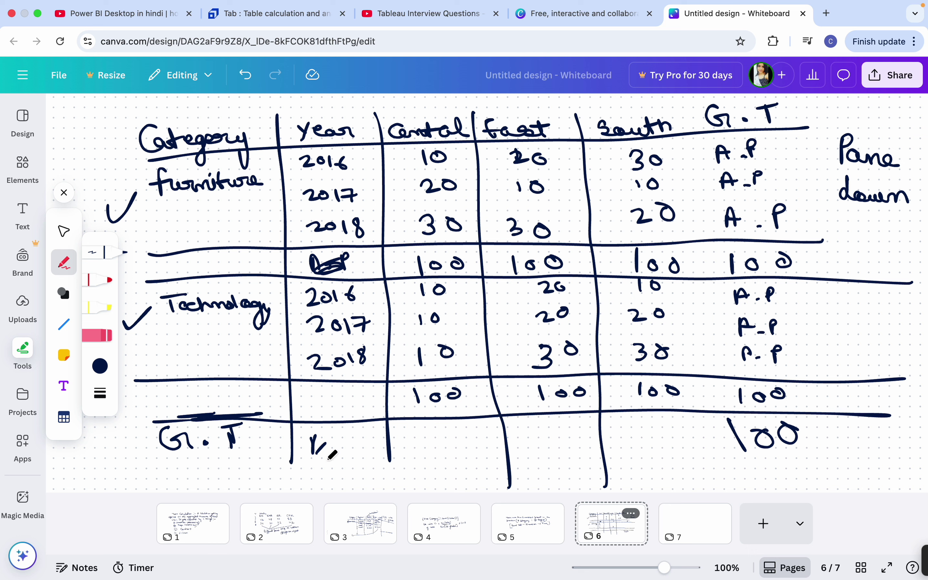
{"action": "mouse_move", "coordinate": [430, 438]}
{"action": "left_mouse_down"}
{"action": "mouse_move", "coordinate": [436, 466]}
{"action": "mouse_move", "coordinate": [472, 442]}
{"action": "left_mouse_up"}
{"action": "mouse_move", "coordinate": [498, 448]}
{"action": "left_mouse_down"}
{"action": "mouse_move", "coordinate": [487, 454]}
{"action": "mouse_move", "coordinate": [500, 446]}
{"action": "left_mouse_up"}
{"action": "mouse_move", "coordinate": [553, 433]}
{"action": "left_mouse_down"}
{"action": "mouse_move", "coordinate": [555, 461]}
{"action": "mouse_move", "coordinate": [587, 442]}
{"action": "left_mouse_up"}
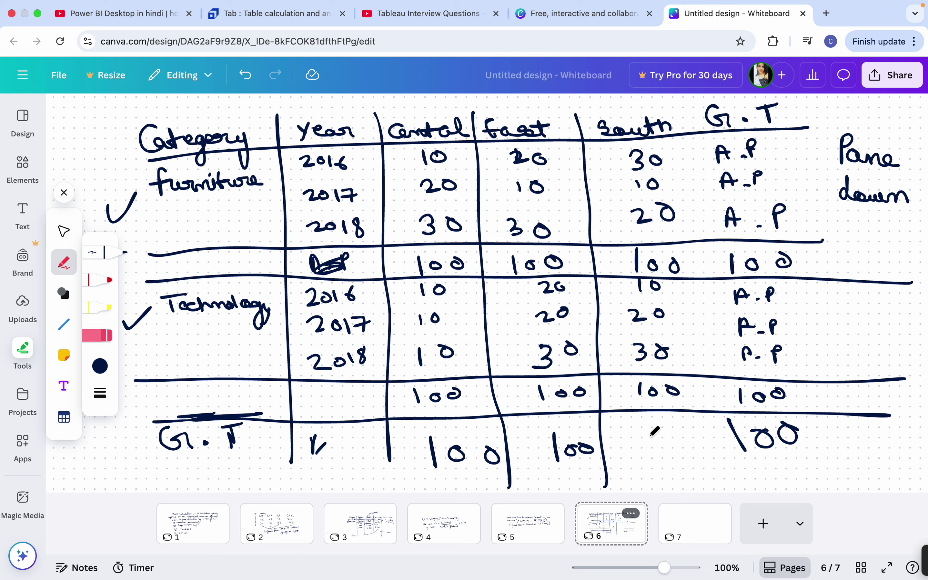
{"action": "mouse_move", "coordinate": [645, 434]}
{"action": "left_mouse_down"}
{"action": "mouse_move", "coordinate": [648, 458]}
{"action": "mouse_move", "coordinate": [665, 442]}
{"action": "left_mouse_up"}
{"action": "left_click_drag", "start_coordinate": [686, 441], "coordinate": [684, 442]}
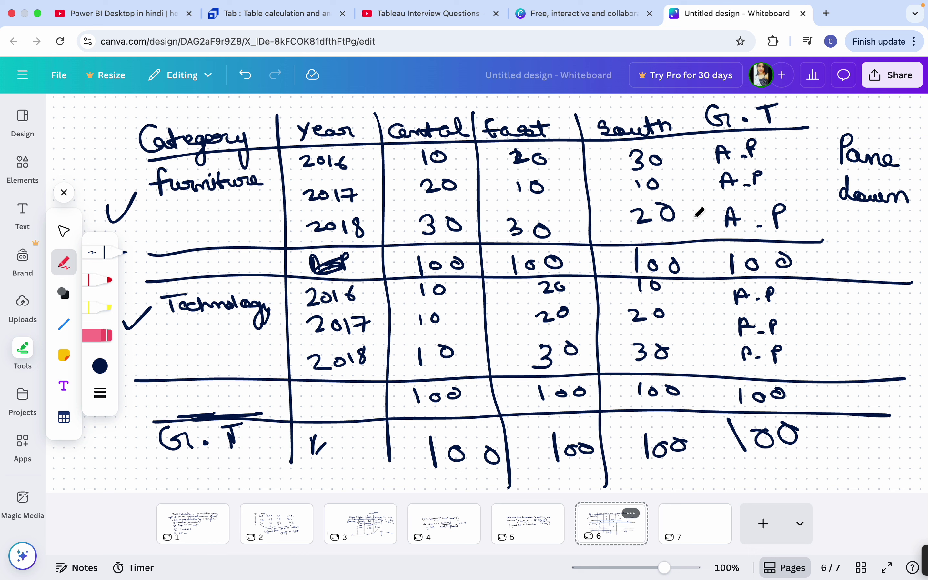
{"action": "mouse_move", "coordinate": [682, 104]}
{"action": "left_mouse_down"}
{"action": "mouse_move", "coordinate": [695, 136]}
{"action": "mouse_move", "coordinate": [712, 491]}
{"action": "mouse_move", "coordinate": [803, 416]}
{"action": "mouse_move", "coordinate": [750, 449]}
{"action": "mouse_move", "coordinate": [734, 483]}
{"action": "mouse_move", "coordinate": [751, 484]}
{"action": "left_mouse_up"}
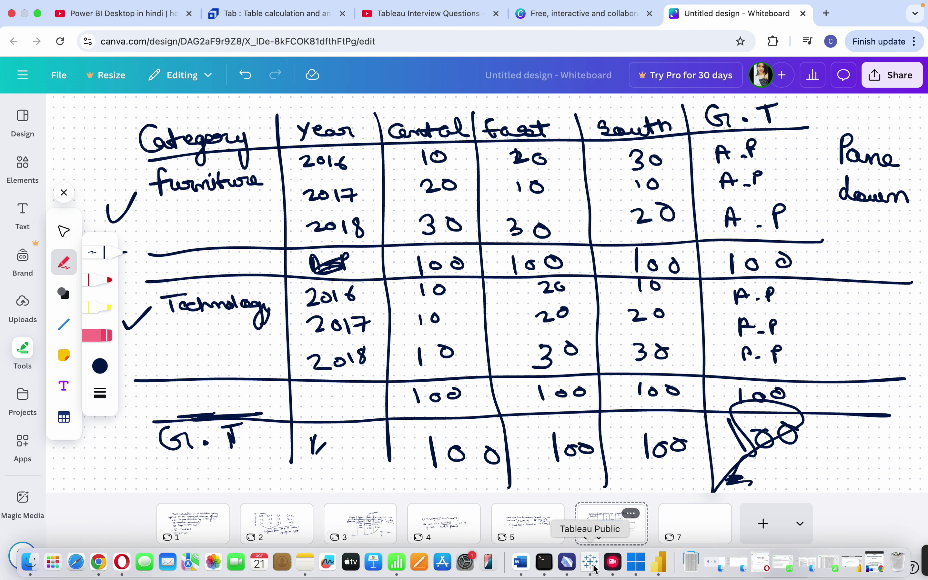
Step: Switch to Tableau and set the SUM(Sales) percent of total to compute using Pane (down)
{"action": "left_click", "coordinate": [595, 570]}
{"action": "left_click", "coordinate": [220, 298]}
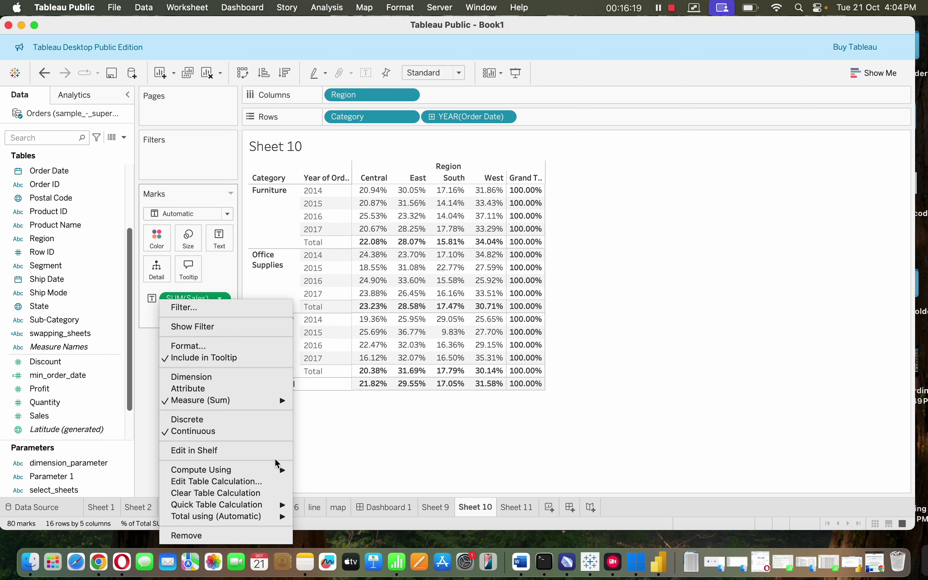
{"action": "mouse_move", "coordinate": [282, 471]}
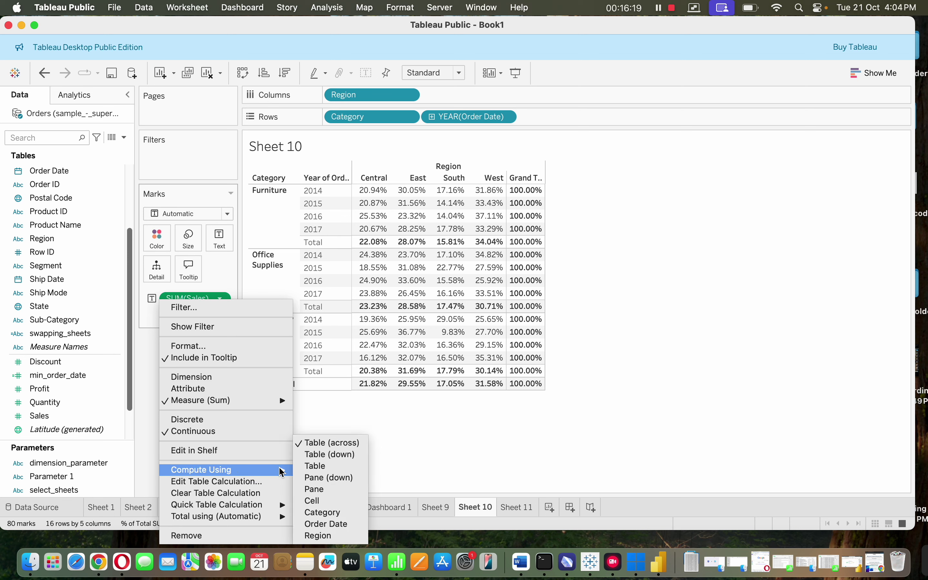
{"action": "left_click", "coordinate": [330, 477]}
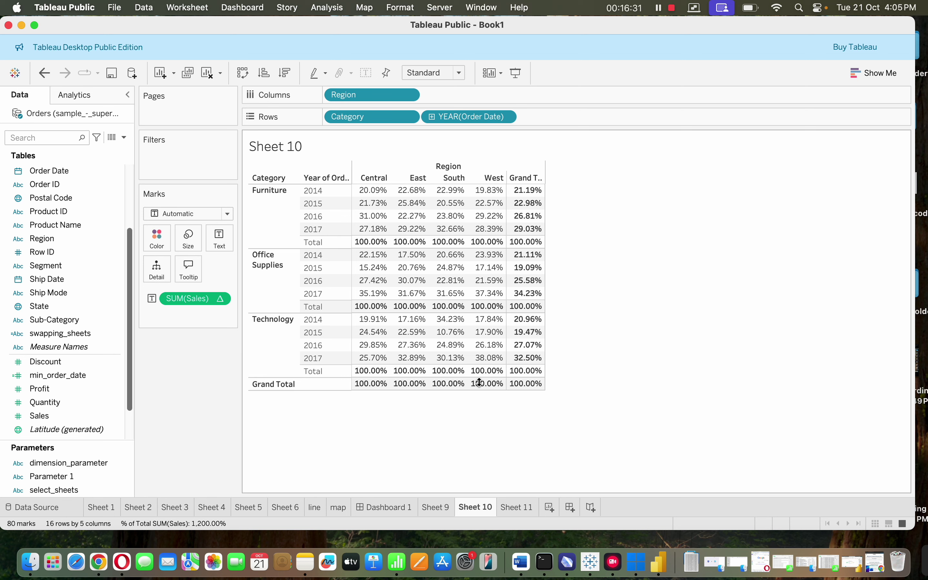
{"action": "mouse_move", "coordinate": [537, 385]}
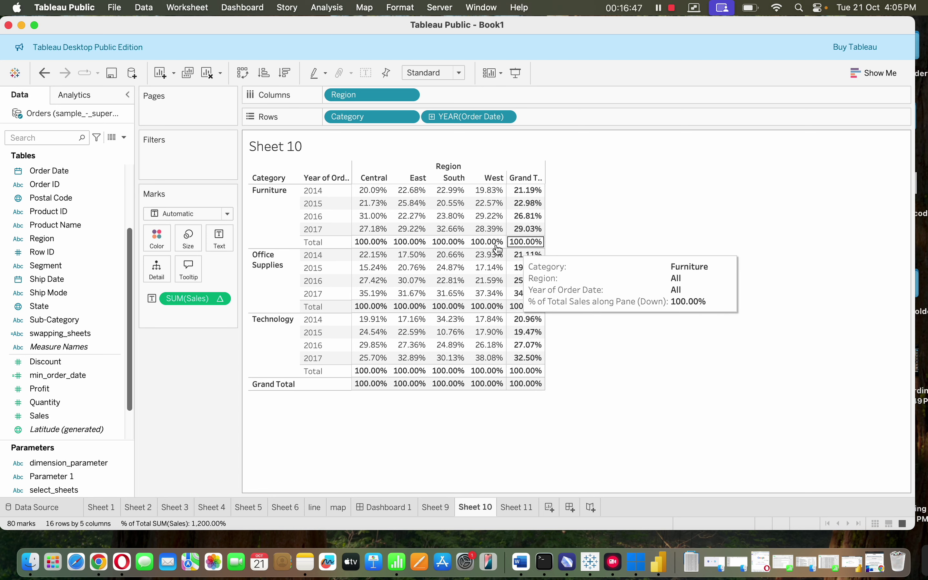
Step: Review the Compute Using options available for the SUM(Sales) percent of total
{"action": "left_click", "coordinate": [222, 301]}
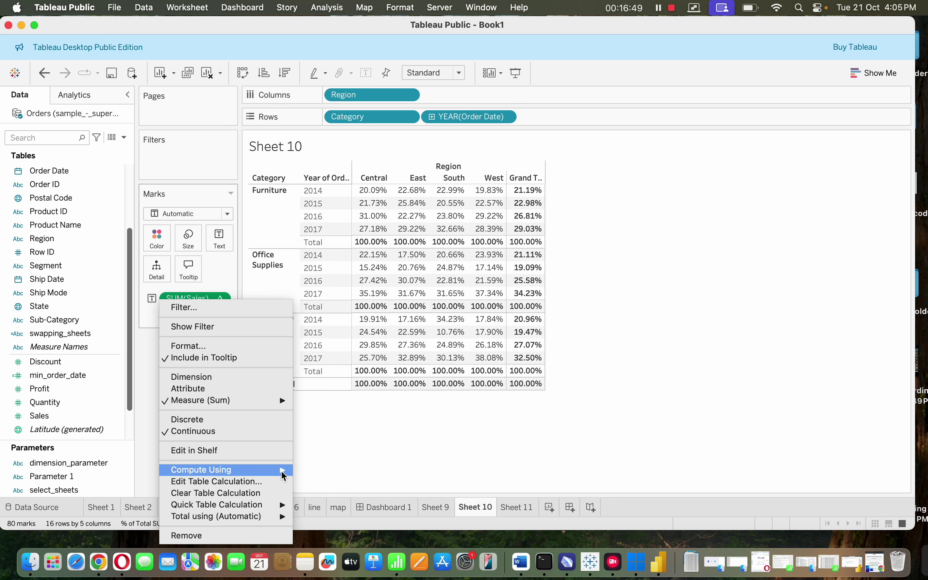
{"action": "mouse_move", "coordinate": [279, 470]}
{"action": "mouse_move", "coordinate": [285, 475]}
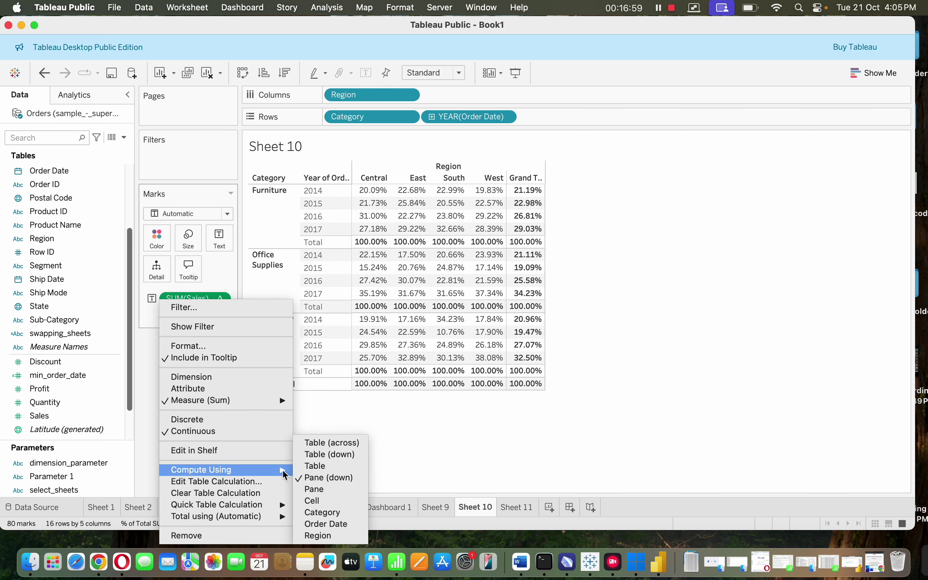
{"action": "left_click", "coordinate": [497, 449]}
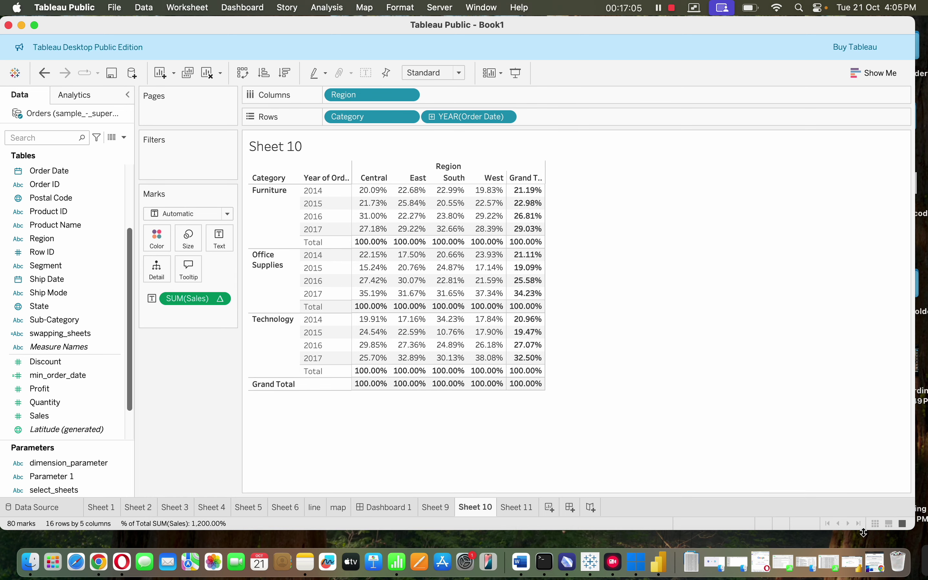
Step: Close the Parallels browser window, switch to the Canva whiteboard and erase the "Pane down" label beside the table
{"action": "left_click", "coordinate": [876, 558]}
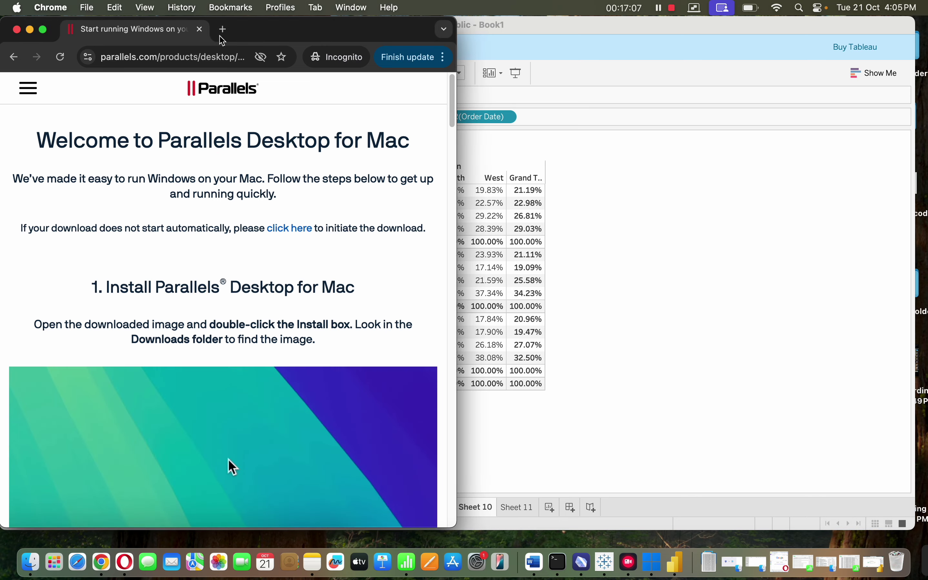
{"action": "left_click", "coordinate": [30, 30]}
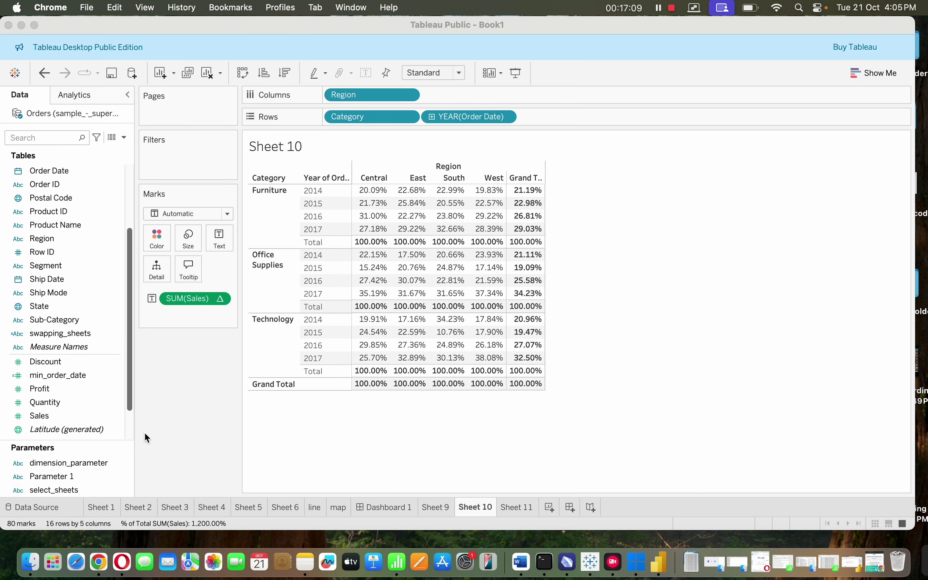
{"action": "left_click", "coordinate": [98, 568]}
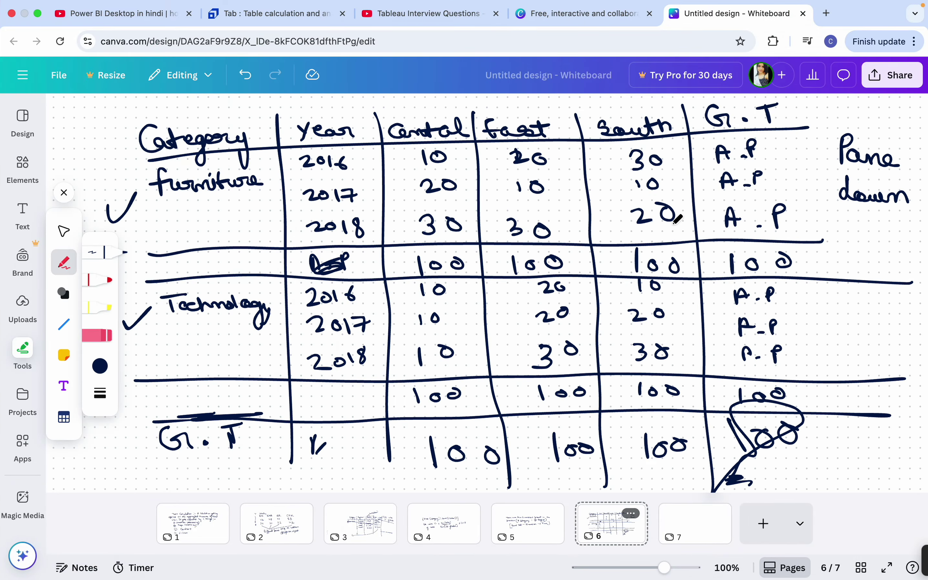
{"action": "left_click", "coordinate": [102, 336]}
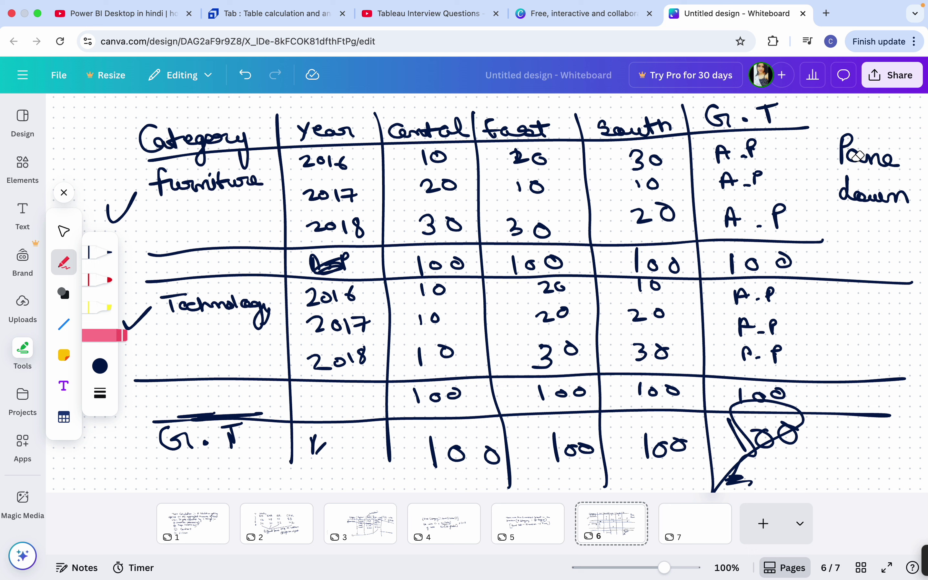
{"action": "left_click_drag", "start_coordinate": [858, 156], "coordinate": [861, 185]}
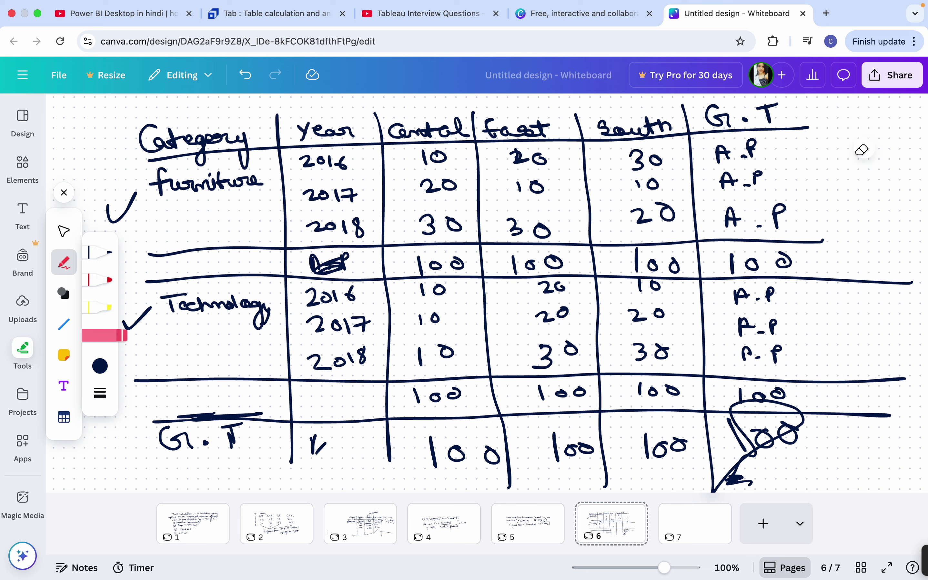
Step: Erase the 100 entries and their surrounding lines in the Furniture total row, from Central through G.T
{"action": "left_click", "coordinate": [90, 250]}
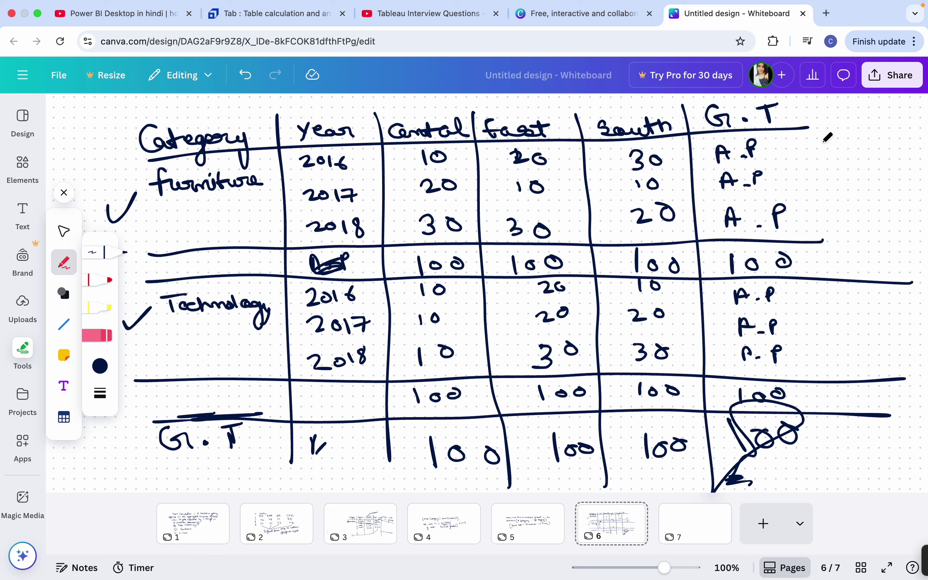
{"action": "left_click", "coordinate": [103, 343]}
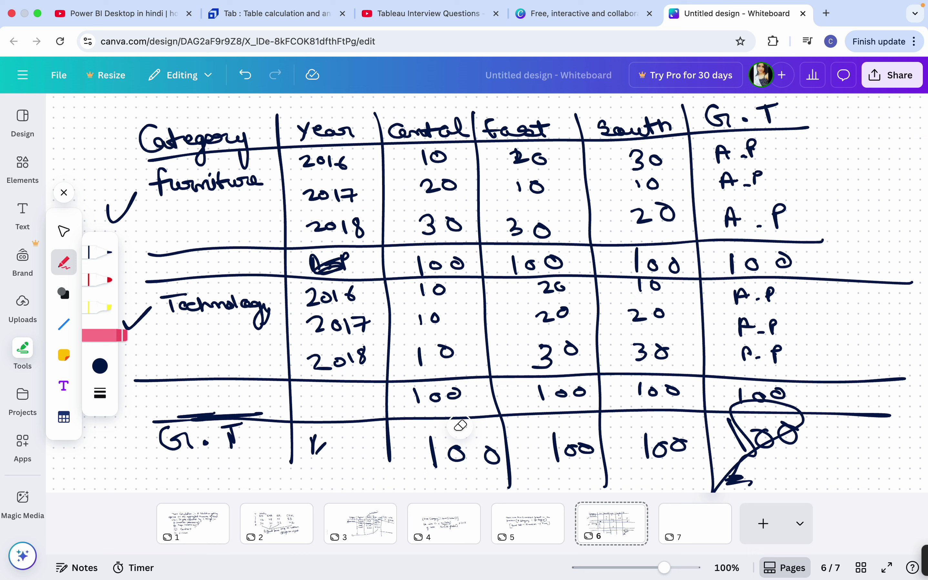
{"action": "mouse_move", "coordinate": [437, 263]}
{"action": "left_mouse_down"}
{"action": "mouse_move", "coordinate": [563, 251]}
{"action": "mouse_move", "coordinate": [789, 252]}
{"action": "left_mouse_up"}
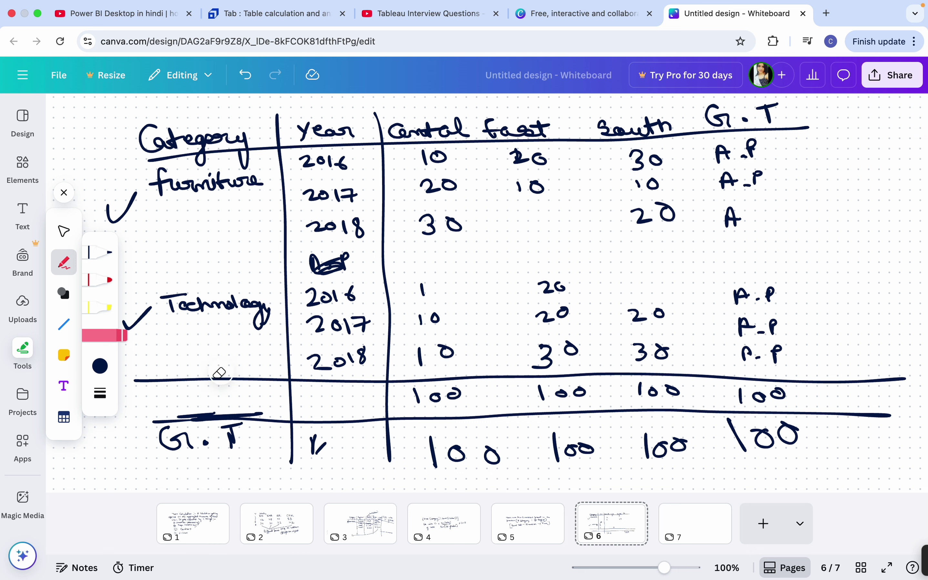
Step: Restore the East 30 and the A.P in the Furniture 2018 row, and redraw the lines above and below the Furniture total row
{"action": "left_click", "coordinate": [101, 252]}
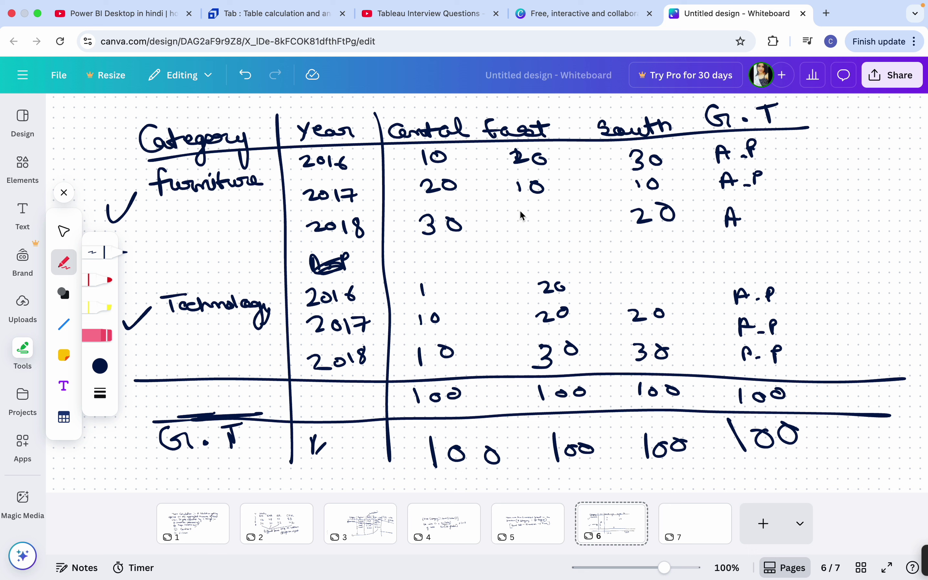
{"action": "mouse_move", "coordinate": [521, 209]}
{"action": "left_mouse_down"}
{"action": "mouse_move", "coordinate": [533, 215]}
{"action": "mouse_move", "coordinate": [524, 225]}
{"action": "left_mouse_up"}
{"action": "left_click", "coordinate": [107, 257]}
{"action": "left_click", "coordinate": [102, 253]}
{"action": "left_click_drag", "start_coordinate": [777, 221], "coordinate": [774, 211]}
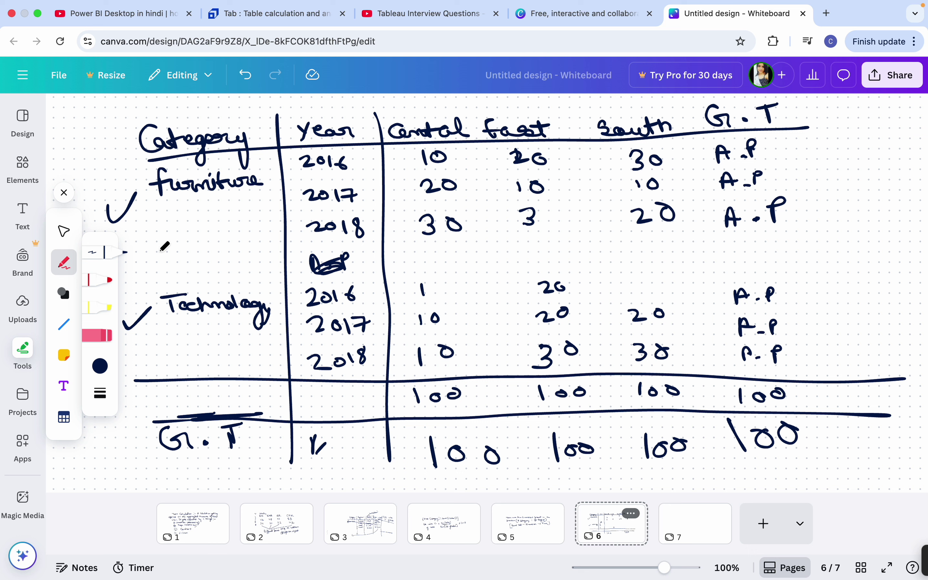
{"action": "mouse_move", "coordinate": [149, 254]}
{"action": "left_mouse_down"}
{"action": "mouse_move", "coordinate": [218, 244]}
{"action": "mouse_move", "coordinate": [876, 241]}
{"action": "left_mouse_up"}
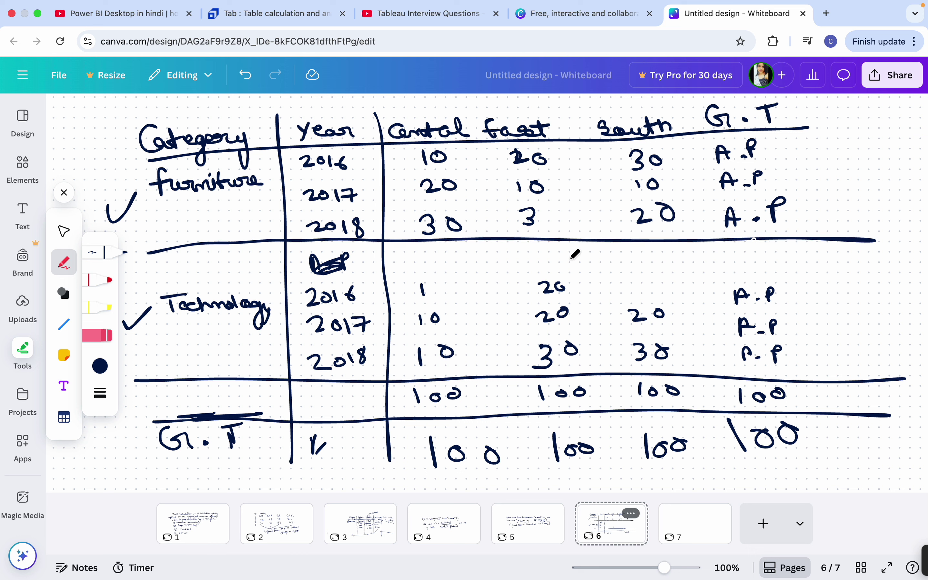
{"action": "left_click_drag", "start_coordinate": [551, 214], "coordinate": [552, 211]}
{"action": "mouse_move", "coordinate": [157, 281]}
{"action": "left_mouse_down"}
{"action": "mouse_move", "coordinate": [406, 265]}
{"action": "mouse_move", "coordinate": [877, 278]}
{"action": "left_mouse_up"}
Step: Write AP for Central, East, South and G.T in the Furniture total row, and restore the Technology 2016 values of 10
{"action": "mouse_move", "coordinate": [432, 248]}
{"action": "left_mouse_down"}
{"action": "mouse_move", "coordinate": [429, 263]}
{"action": "mouse_move", "coordinate": [464, 254]}
{"action": "left_mouse_up"}
{"action": "mouse_move", "coordinate": [528, 264]}
{"action": "left_mouse_down"}
{"action": "mouse_move", "coordinate": [545, 265]}
{"action": "mouse_move", "coordinate": [543, 257]}
{"action": "left_mouse_up"}
{"action": "mouse_move", "coordinate": [552, 252]}
{"action": "left_mouse_down"}
{"action": "mouse_move", "coordinate": [553, 264]}
{"action": "mouse_move", "coordinate": [551, 246]}
{"action": "mouse_move", "coordinate": [555, 255]}
{"action": "left_mouse_up"}
{"action": "mouse_move", "coordinate": [648, 265]}
{"action": "left_mouse_down"}
{"action": "mouse_move", "coordinate": [654, 245]}
{"action": "mouse_move", "coordinate": [660, 265]}
{"action": "mouse_move", "coordinate": [671, 254]}
{"action": "mouse_move", "coordinate": [656, 258]}
{"action": "left_mouse_up"}
{"action": "mouse_move", "coordinate": [744, 266]}
{"action": "left_mouse_down"}
{"action": "mouse_move", "coordinate": [763, 265]}
{"action": "mouse_move", "coordinate": [761, 257]}
{"action": "left_mouse_up"}
{"action": "left_click_drag", "start_coordinate": [769, 265], "coordinate": [770, 254]}
{"action": "mouse_move", "coordinate": [447, 284]}
{"action": "left_mouse_down"}
{"action": "mouse_move", "coordinate": [440, 297]}
{"action": "mouse_move", "coordinate": [448, 284]}
{"action": "left_mouse_up"}
{"action": "mouse_move", "coordinate": [644, 280]}
{"action": "left_mouse_down"}
{"action": "mouse_move", "coordinate": [645, 293]}
{"action": "mouse_move", "coordinate": [653, 286]}
{"action": "left_mouse_up"}
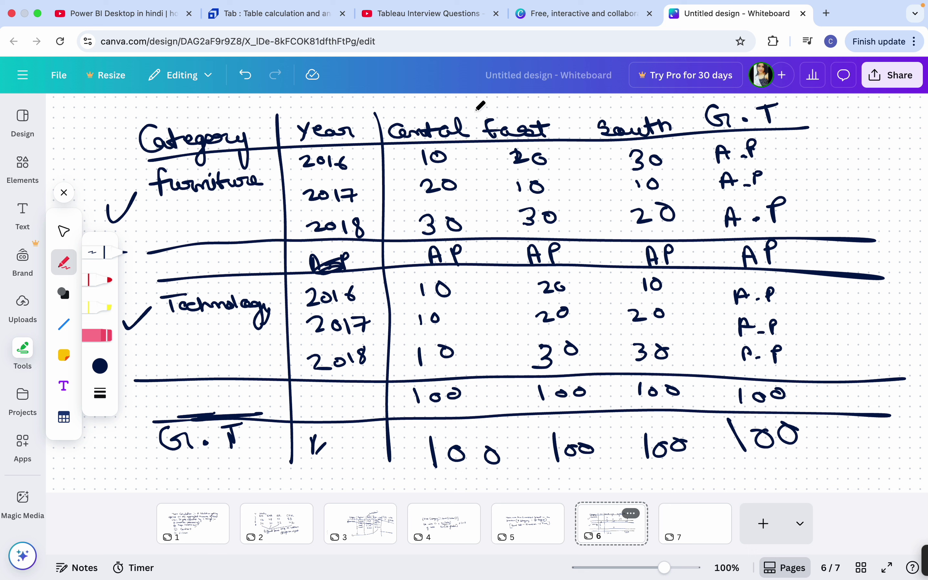
Step: Redraw the full-height vertical dividers before the East, South and G.T columns
{"action": "mouse_move", "coordinate": [477, 109]}
{"action": "left_mouse_down"}
{"action": "mouse_move", "coordinate": [507, 416]}
{"action": "mouse_move", "coordinate": [523, 475]}
{"action": "left_mouse_up"}
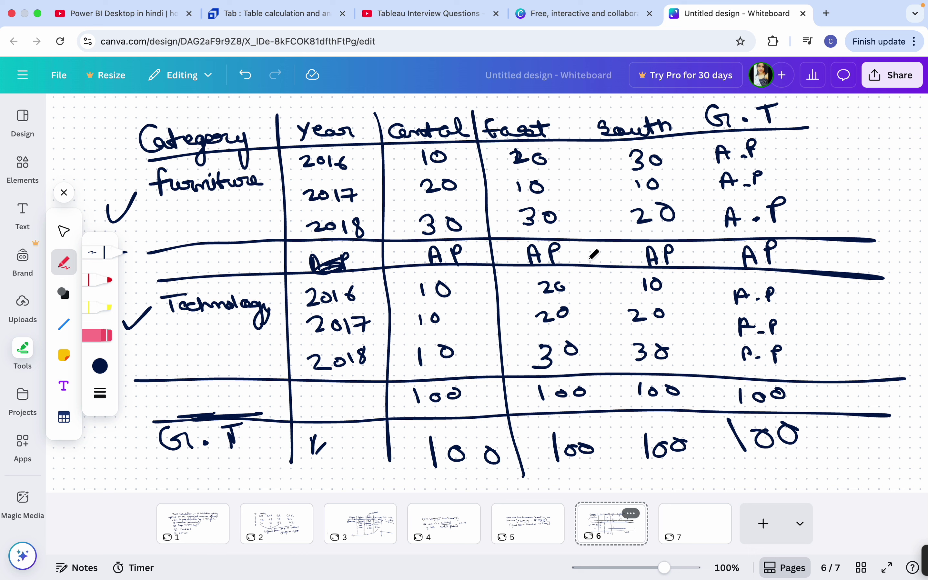
{"action": "left_click_drag", "start_coordinate": [581, 119], "coordinate": [615, 479]}
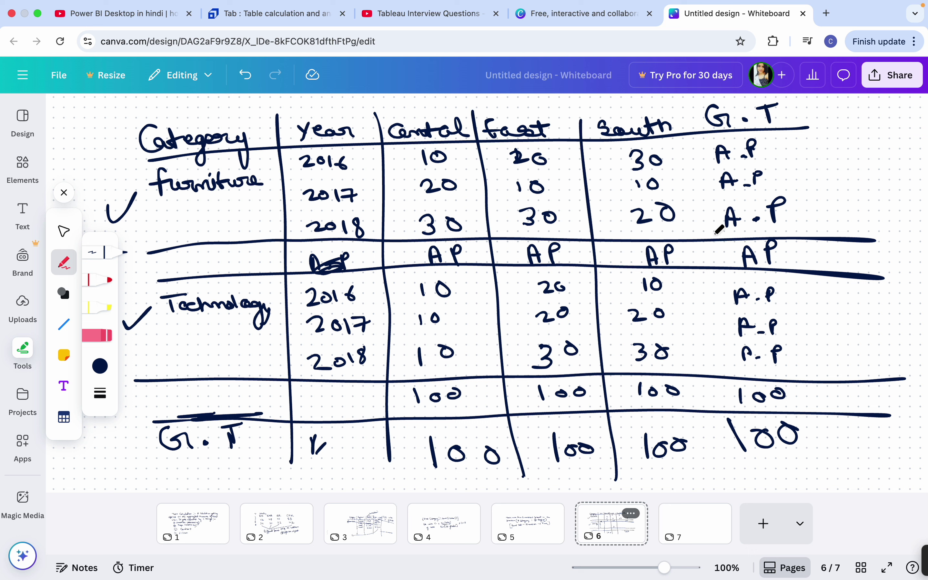
{"action": "left_click_drag", "start_coordinate": [690, 103], "coordinate": [711, 492]}
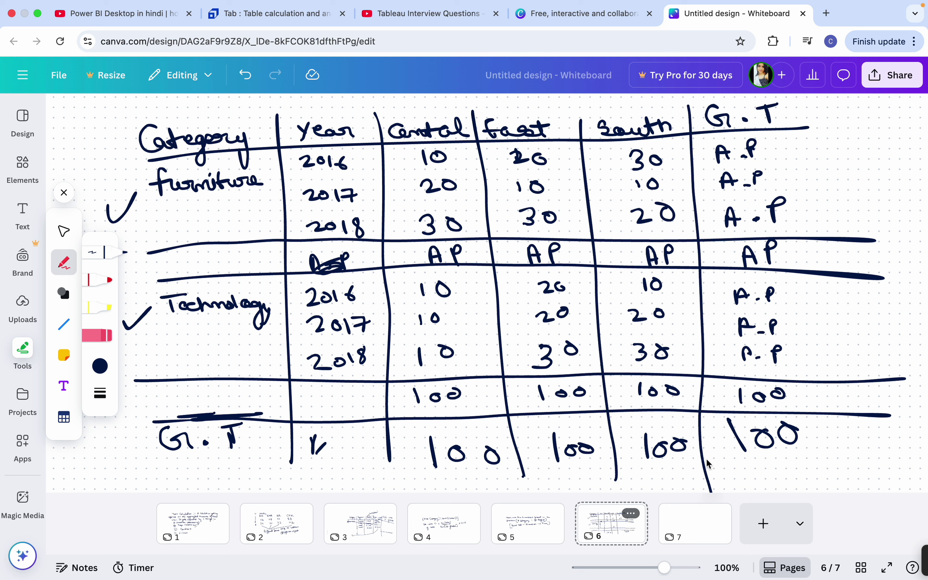
Step: Erase the 100 entries and their surrounding lines in the Technology total row, from Central through G.T
{"action": "left_click", "coordinate": [104, 335]}
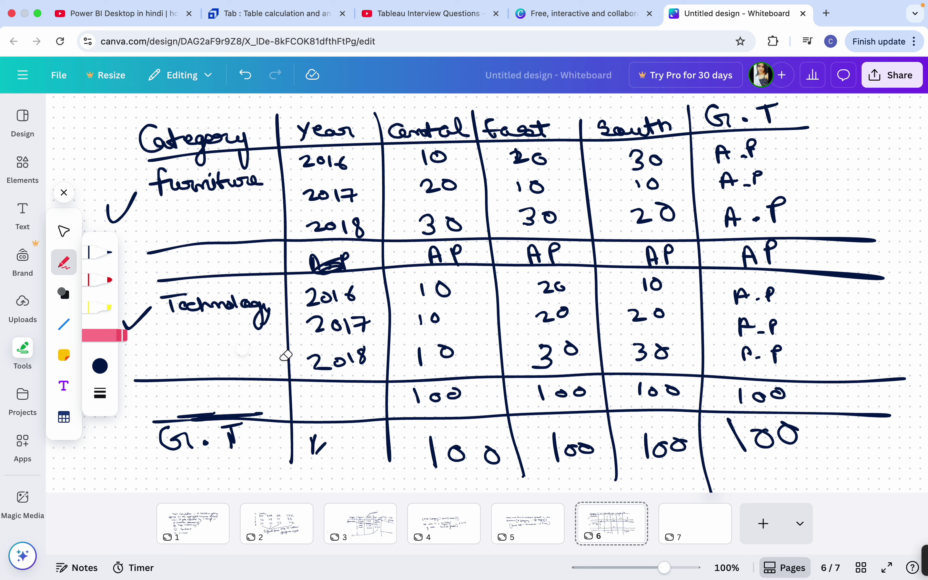
{"action": "left_click_drag", "start_coordinate": [422, 393], "coordinate": [771, 395]}
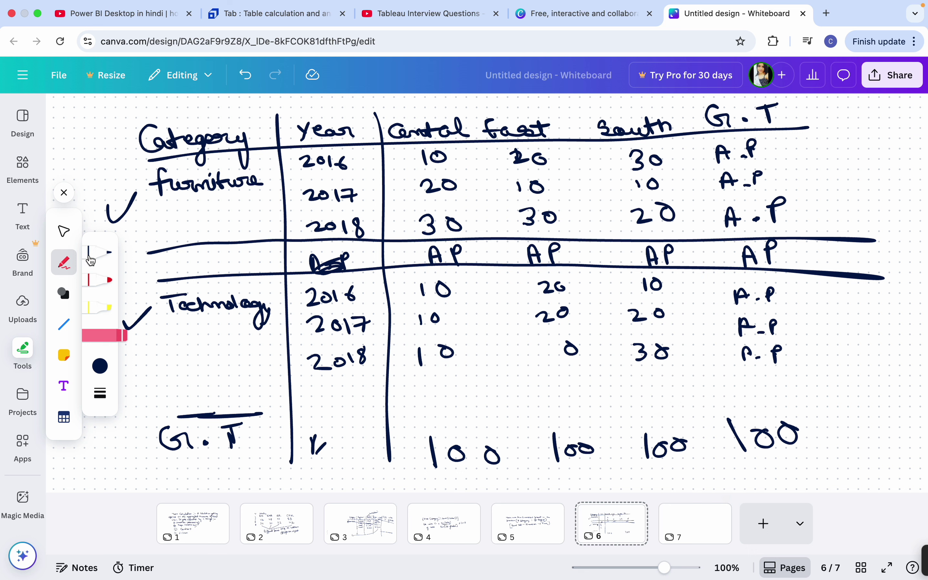
{"action": "left_click", "coordinate": [102, 253]}
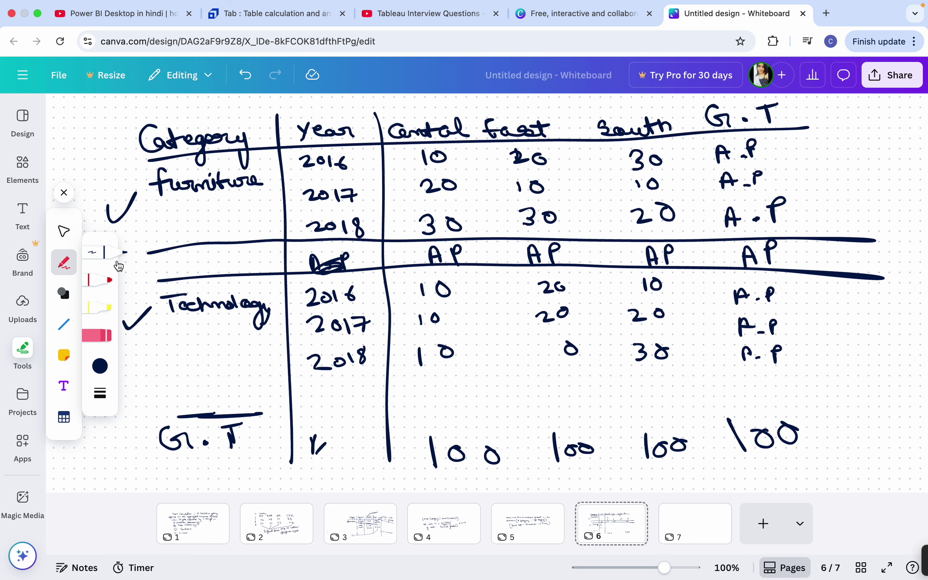
Step: Redraw the lines around the Technology total row, write AP for Central, East, South and G.T, and complete East 2018 as 10
{"action": "mouse_move", "coordinate": [157, 373]}
{"action": "left_mouse_down"}
{"action": "mouse_move", "coordinate": [533, 364]}
{"action": "mouse_move", "coordinate": [874, 382]}
{"action": "left_mouse_up"}
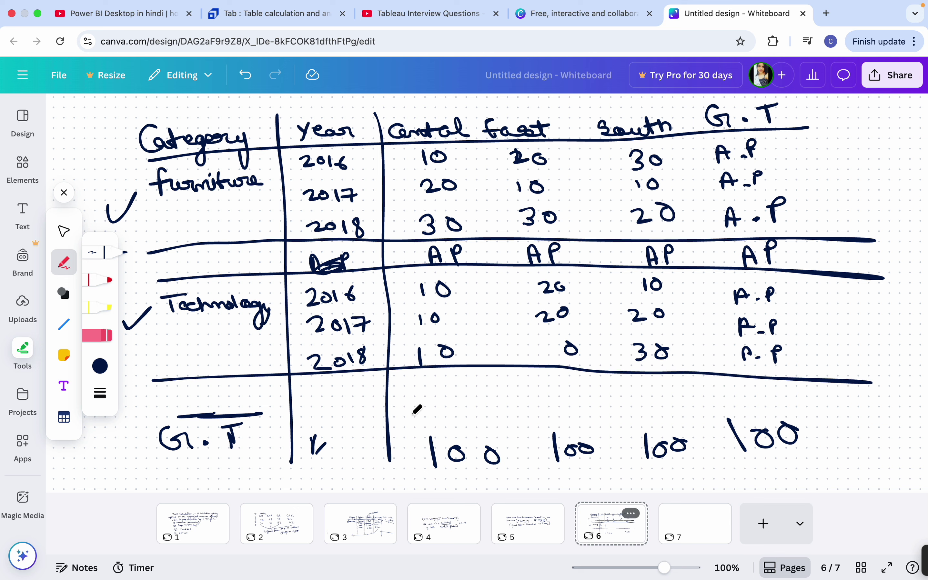
{"action": "mouse_move", "coordinate": [161, 411]}
{"action": "left_mouse_down"}
{"action": "mouse_move", "coordinate": [773, 401]}
{"action": "mouse_move", "coordinate": [891, 410]}
{"action": "left_mouse_up"}
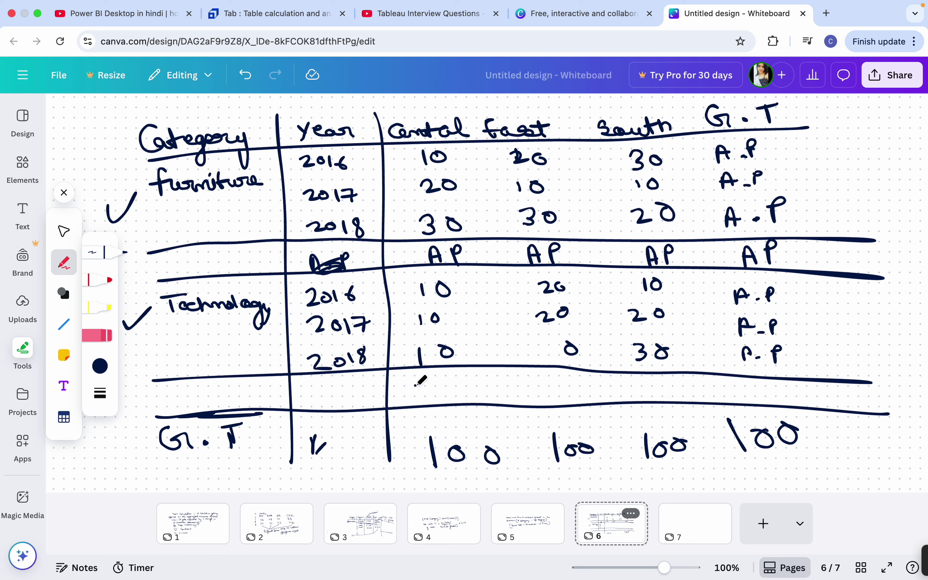
{"action": "left_click_drag", "start_coordinate": [432, 387], "coordinate": [444, 406]}
{"action": "mouse_move", "coordinate": [450, 406]}
{"action": "left_mouse_down"}
{"action": "mouse_move", "coordinate": [452, 382]}
{"action": "mouse_move", "coordinate": [459, 389]}
{"action": "left_mouse_up"}
{"action": "left_click", "coordinate": [546, 382]}
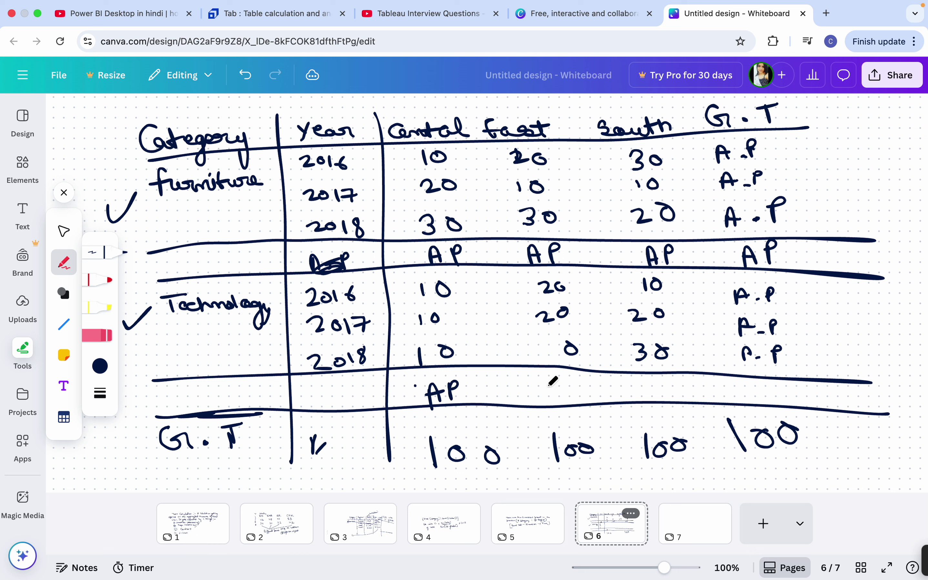
{"action": "left_click_drag", "start_coordinate": [548, 341], "coordinate": [549, 363]}
{"action": "mouse_move", "coordinate": [547, 405]}
{"action": "left_mouse_down"}
{"action": "mouse_move", "coordinate": [549, 385]}
{"action": "mouse_move", "coordinate": [559, 401]}
{"action": "mouse_move", "coordinate": [581, 387]}
{"action": "left_mouse_up"}
{"action": "mouse_move", "coordinate": [660, 397]}
{"action": "left_mouse_down"}
{"action": "mouse_move", "coordinate": [647, 375]}
{"action": "mouse_move", "coordinate": [644, 404]}
{"action": "mouse_move", "coordinate": [675, 388]}
{"action": "left_mouse_up"}
{"action": "left_click_drag", "start_coordinate": [760, 409], "coordinate": [784, 395]}
Step: Redraw the vertical column dividers after Central, East and South down through the G.T row
{"action": "mouse_move", "coordinate": [473, 106]}
{"action": "left_mouse_down"}
{"action": "mouse_move", "coordinate": [515, 378]}
{"action": "mouse_move", "coordinate": [513, 487]}
{"action": "left_mouse_up"}
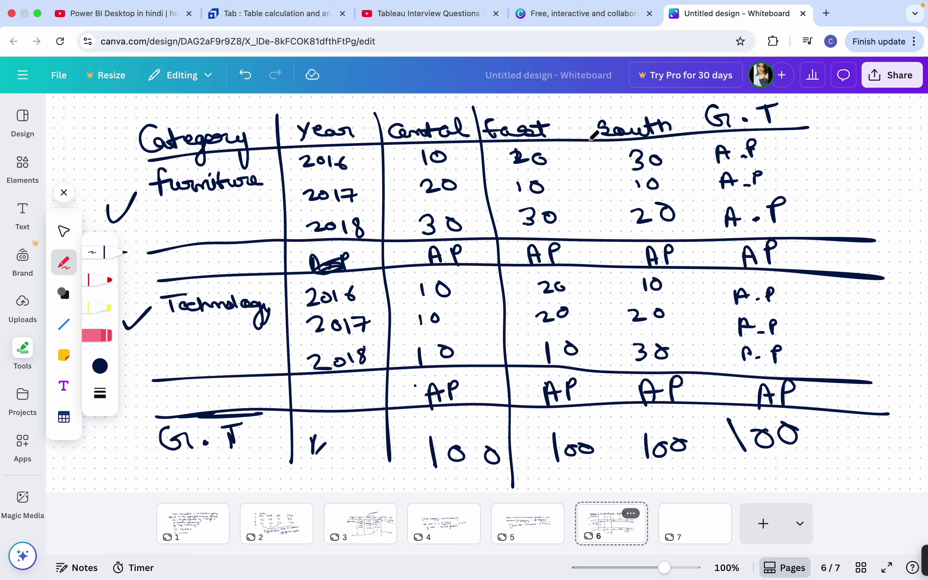
{"action": "mouse_move", "coordinate": [575, 115]}
{"action": "left_mouse_down"}
{"action": "mouse_move", "coordinate": [607, 444]}
{"action": "mouse_move", "coordinate": [688, 276]}
{"action": "mouse_move", "coordinate": [696, 132]}
{"action": "mouse_move", "coordinate": [689, 225]}
{"action": "mouse_move", "coordinate": [636, 401]}
{"action": "mouse_move", "coordinate": [707, 332]}
{"action": "left_mouse_up"}
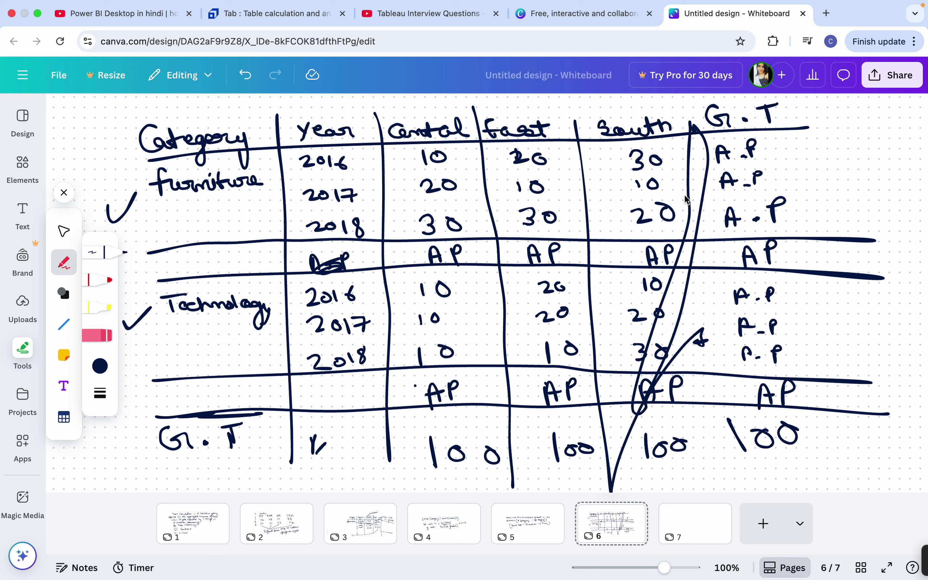
{"action": "left_click_drag", "start_coordinate": [707, 186], "coordinate": [703, 476]}
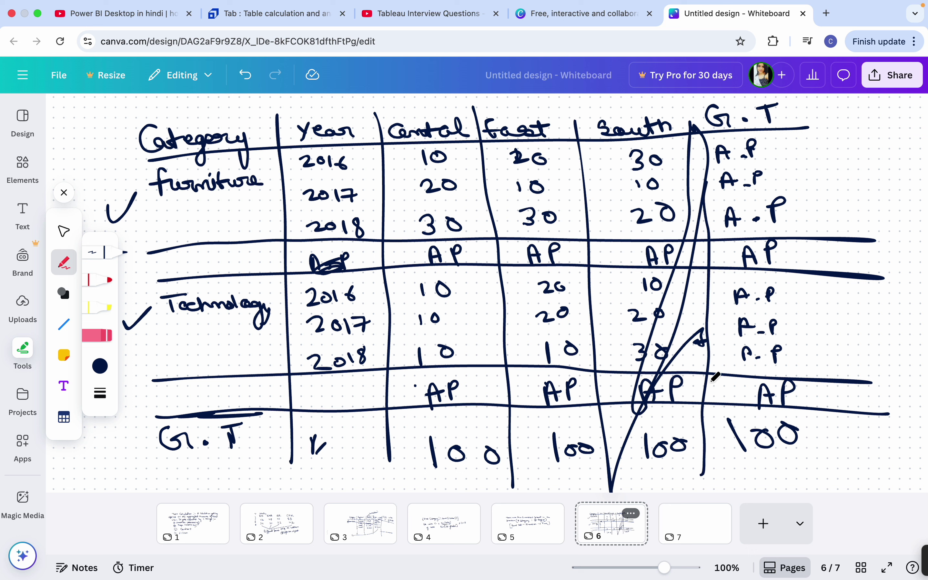
Step: Write "Table Down" beside the table and circle it
{"action": "left_click_drag", "start_coordinate": [816, 138], "coordinate": [846, 135]}
{"action": "mouse_move", "coordinate": [832, 137]}
{"action": "left_mouse_down"}
{"action": "mouse_move", "coordinate": [831, 158]}
{"action": "mouse_move", "coordinate": [848, 158]}
{"action": "left_mouse_up"}
{"action": "mouse_move", "coordinate": [852, 136]}
{"action": "left_mouse_down"}
{"action": "mouse_move", "coordinate": [852, 152]}
{"action": "mouse_move", "coordinate": [899, 155]}
{"action": "left_mouse_up"}
{"action": "left_click", "coordinate": [879, 139]}
{"action": "left_click_drag", "start_coordinate": [849, 171], "coordinate": [850, 196]}
{"action": "mouse_move", "coordinate": [851, 172]}
{"action": "left_mouse_down"}
{"action": "mouse_move", "coordinate": [867, 173]}
{"action": "mouse_move", "coordinate": [881, 194]}
{"action": "mouse_move", "coordinate": [912, 185]}
{"action": "left_mouse_up"}
{"action": "mouse_move", "coordinate": [922, 119]}
{"action": "left_mouse_down"}
{"action": "mouse_move", "coordinate": [893, 108]}
{"action": "mouse_move", "coordinate": [920, 214]}
{"action": "mouse_move", "coordinate": [924, 127]}
{"action": "left_mouse_up"}
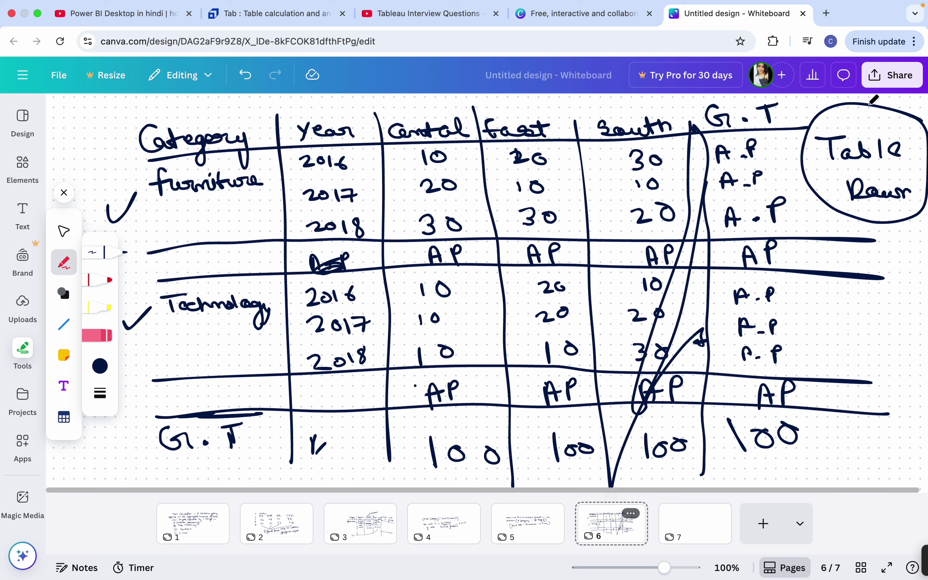
Step: On whiteboard page 7, handwrite "Table → We have one 100%" and circle "one 100%"
{"action": "left_click", "coordinate": [684, 532]}
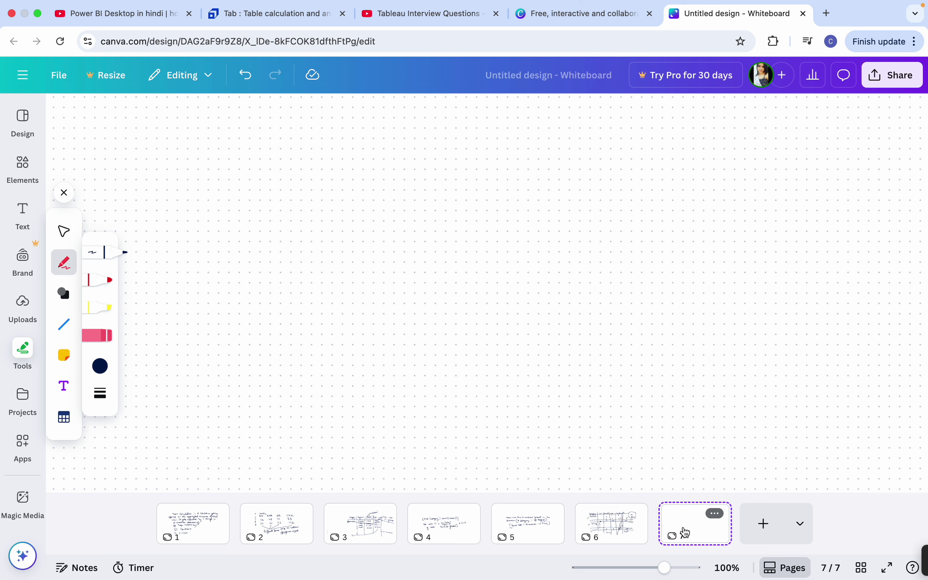
{"action": "mouse_move", "coordinate": [163, 114]}
{"action": "left_mouse_down"}
{"action": "mouse_move", "coordinate": [195, 113]}
{"action": "mouse_move", "coordinate": [185, 135]}
{"action": "mouse_move", "coordinate": [215, 134]}
{"action": "left_mouse_up"}
{"action": "left_click_drag", "start_coordinate": [219, 111], "coordinate": [242, 134]}
{"action": "left_click_drag", "start_coordinate": [245, 128], "coordinate": [318, 128]}
{"action": "mouse_move", "coordinate": [311, 115]}
{"action": "left_mouse_down"}
{"action": "mouse_move", "coordinate": [313, 137]}
{"action": "mouse_move", "coordinate": [378, 115]}
{"action": "mouse_move", "coordinate": [391, 135]}
{"action": "left_mouse_up"}
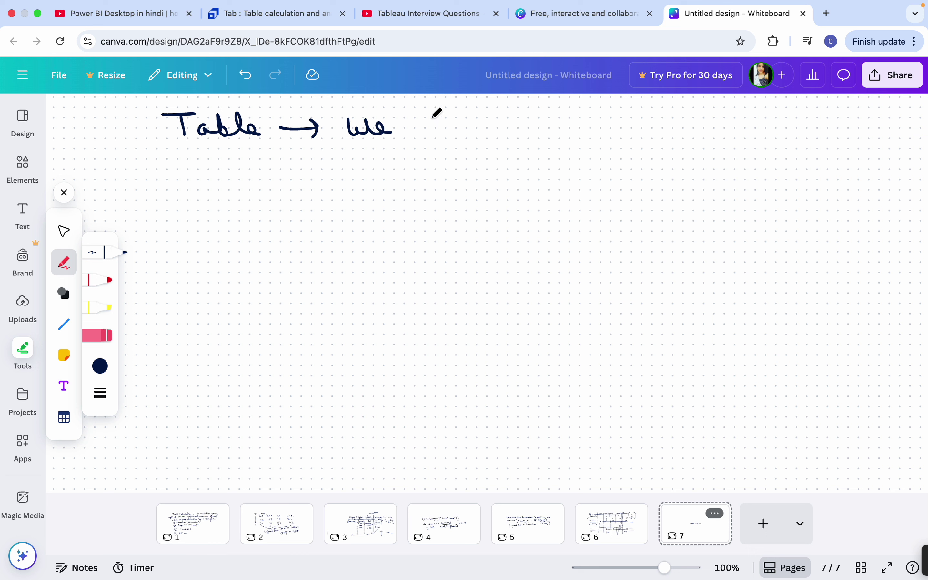
{"action": "mouse_move", "coordinate": [419, 101]}
{"action": "left_mouse_down"}
{"action": "mouse_move", "coordinate": [435, 123]}
{"action": "mouse_move", "coordinate": [454, 127]}
{"action": "mouse_move", "coordinate": [534, 122]}
{"action": "mouse_move", "coordinate": [614, 136]}
{"action": "mouse_move", "coordinate": [677, 117]}
{"action": "left_mouse_up"}
{"action": "left_click_drag", "start_coordinate": [694, 113], "coordinate": [682, 138]}
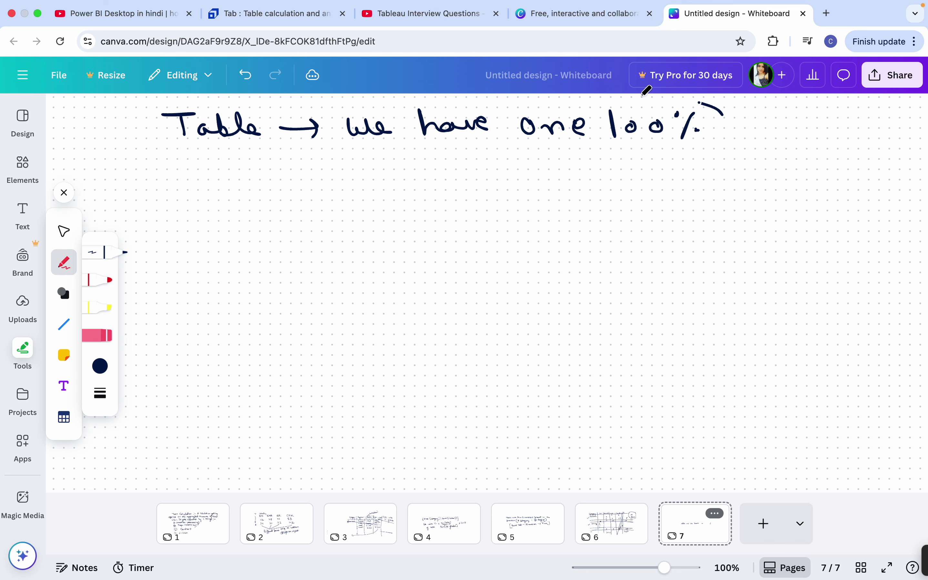
{"action": "mouse_move", "coordinate": [647, 90]}
{"action": "left_mouse_down"}
{"action": "mouse_move", "coordinate": [507, 129]}
{"action": "mouse_move", "coordinate": [733, 107]}
{"action": "mouse_move", "coordinate": [717, 103]}
{"action": "left_mouse_up"}
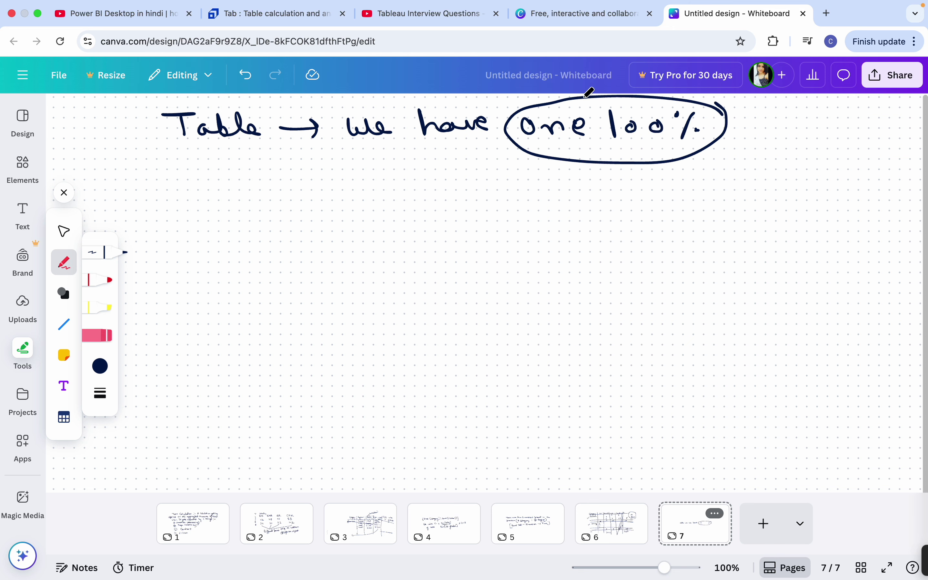
Step: Below the Table note on page 7, handwrite "Pane → We have 100% at the actual end of each category as well as at the actual end of table"
{"action": "left_click", "coordinate": [613, 526]}
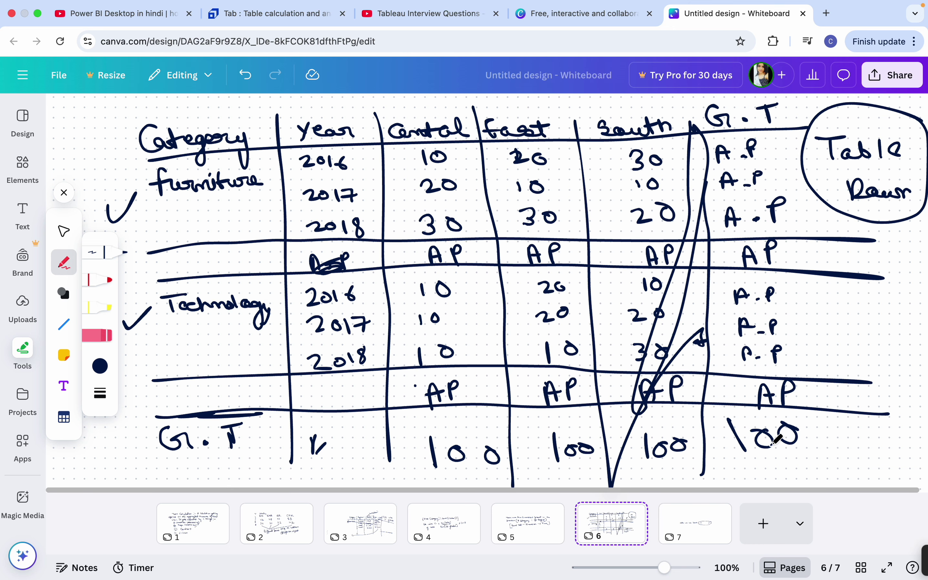
{"action": "left_click", "coordinate": [688, 533]}
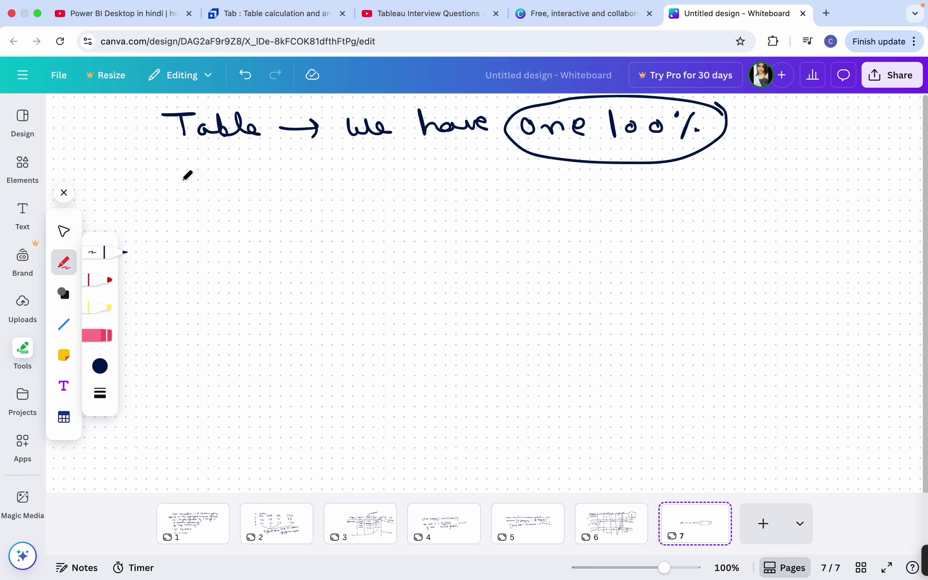
{"action": "mouse_move", "coordinate": [183, 174]}
{"action": "left_mouse_down"}
{"action": "mouse_move", "coordinate": [185, 183]}
{"action": "mouse_move", "coordinate": [256, 188]}
{"action": "mouse_move", "coordinate": [456, 173]}
{"action": "mouse_move", "coordinate": [467, 192]}
{"action": "mouse_move", "coordinate": [510, 173]}
{"action": "mouse_move", "coordinate": [559, 175]}
{"action": "mouse_move", "coordinate": [555, 197]}
{"action": "mouse_move", "coordinate": [636, 176]}
{"action": "mouse_move", "coordinate": [659, 188]}
{"action": "mouse_move", "coordinate": [651, 191]}
{"action": "mouse_move", "coordinate": [714, 165]}
{"action": "mouse_move", "coordinate": [785, 188]}
{"action": "mouse_move", "coordinate": [798, 180]}
{"action": "mouse_move", "coordinate": [855, 189]}
{"action": "left_mouse_up"}
{"action": "left_click", "coordinate": [895, 177]}
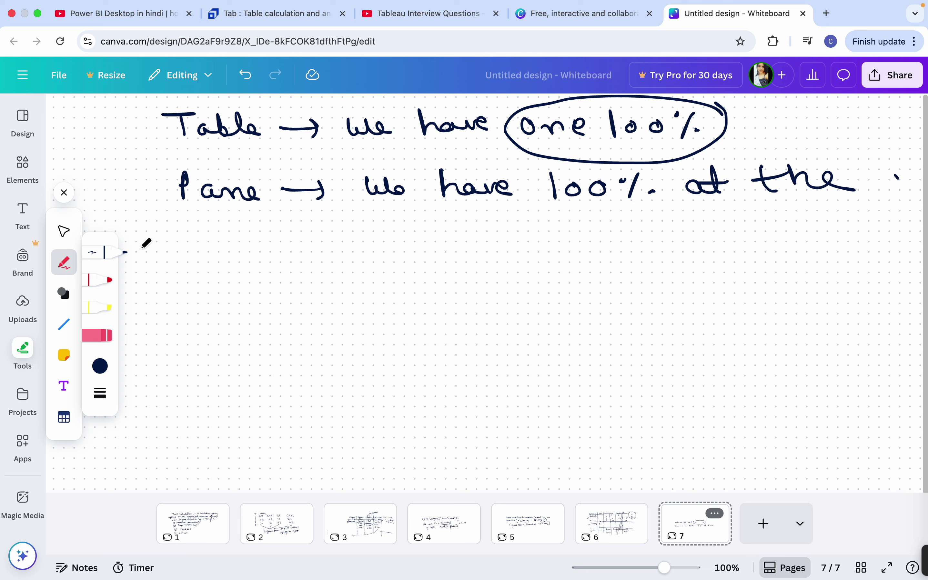
{"action": "mouse_move", "coordinate": [163, 238]}
{"action": "left_mouse_down"}
{"action": "mouse_move", "coordinate": [261, 230]}
{"action": "mouse_move", "coordinate": [275, 219]}
{"action": "mouse_move", "coordinate": [317, 219]}
{"action": "mouse_move", "coordinate": [323, 231]}
{"action": "mouse_move", "coordinate": [374, 240]}
{"action": "mouse_move", "coordinate": [424, 215]}
{"action": "mouse_move", "coordinate": [414, 240]}
{"action": "left_mouse_up"}
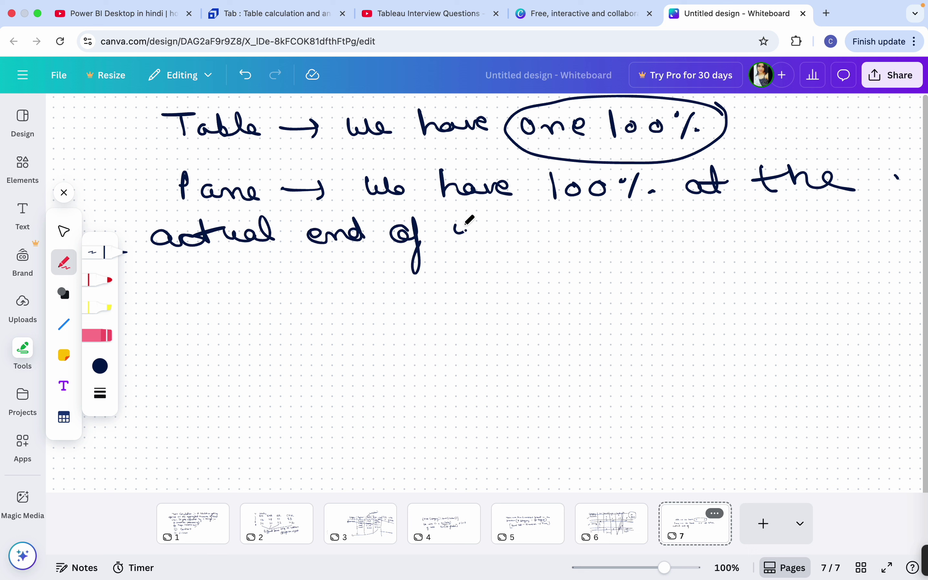
{"action": "left_click_drag", "start_coordinate": [460, 218], "coordinate": [505, 238]}
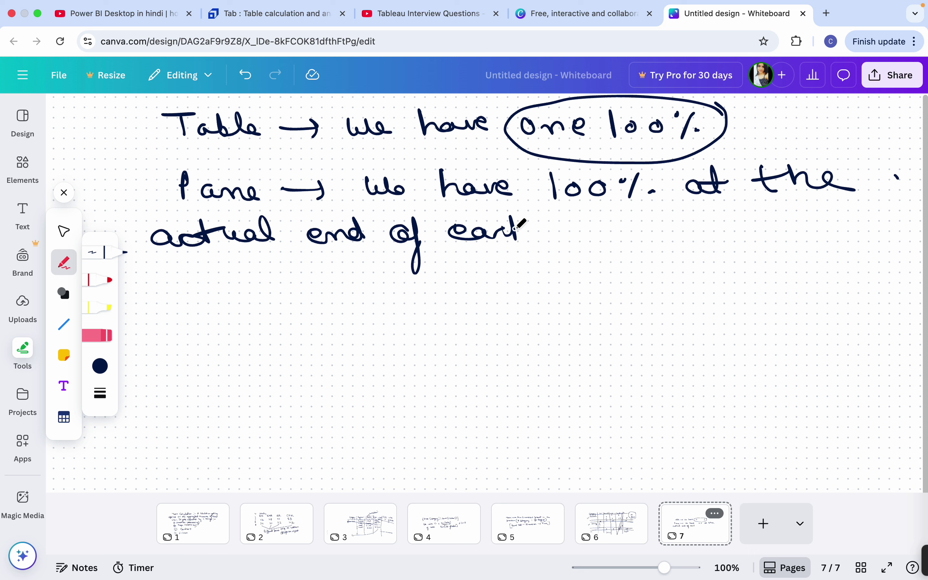
{"action": "mouse_move", "coordinate": [517, 227]}
{"action": "left_mouse_down"}
{"action": "mouse_move", "coordinate": [531, 241]}
{"action": "mouse_move", "coordinate": [593, 246]}
{"action": "mouse_move", "coordinate": [603, 230]}
{"action": "mouse_move", "coordinate": [635, 235]}
{"action": "mouse_move", "coordinate": [649, 253]}
{"action": "mouse_move", "coordinate": [661, 226]}
{"action": "mouse_move", "coordinate": [696, 232]}
{"action": "mouse_move", "coordinate": [710, 275]}
{"action": "mouse_move", "coordinate": [691, 265]}
{"action": "left_mouse_up"}
{"action": "mouse_move", "coordinate": [750, 226]}
{"action": "left_mouse_down"}
{"action": "mouse_move", "coordinate": [837, 213]}
{"action": "mouse_move", "coordinate": [830, 232]}
{"action": "mouse_move", "coordinate": [837, 214]}
{"action": "mouse_move", "coordinate": [889, 231]}
{"action": "mouse_move", "coordinate": [923, 222]}
{"action": "left_mouse_up"}
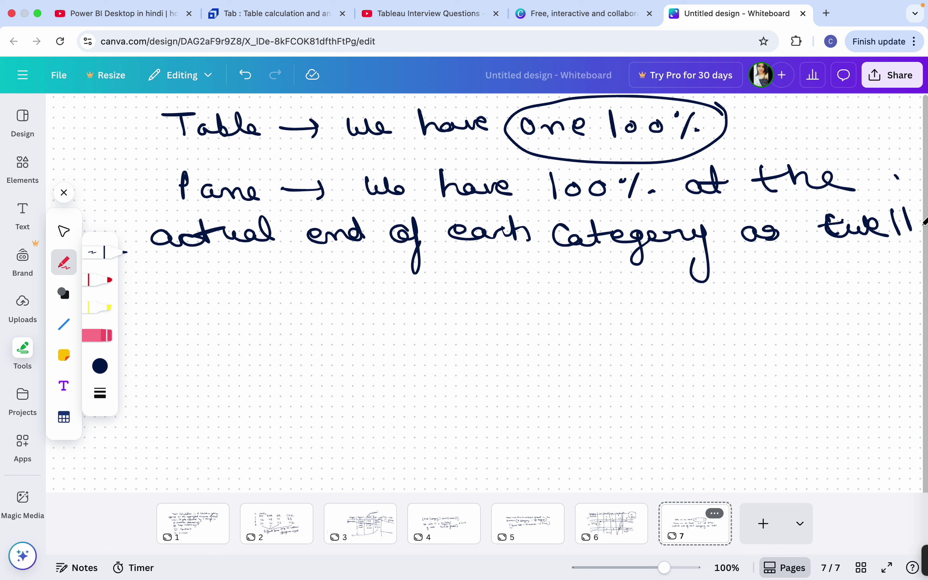
{"action": "mouse_move", "coordinate": [161, 273]}
{"action": "left_mouse_down"}
{"action": "mouse_move", "coordinate": [188, 286]}
{"action": "mouse_move", "coordinate": [345, 286]}
{"action": "mouse_move", "coordinate": [447, 284]}
{"action": "mouse_move", "coordinate": [468, 270]}
{"action": "mouse_move", "coordinate": [489, 283]}
{"action": "mouse_move", "coordinate": [613, 286]}
{"action": "mouse_move", "coordinate": [624, 327]}
{"action": "mouse_move", "coordinate": [622, 307]}
{"action": "left_mouse_up"}
{"action": "mouse_move", "coordinate": [666, 269]}
{"action": "left_mouse_down"}
{"action": "mouse_move", "coordinate": [661, 292]}
{"action": "mouse_move", "coordinate": [670, 279]}
{"action": "mouse_move", "coordinate": [729, 290]}
{"action": "left_mouse_up"}
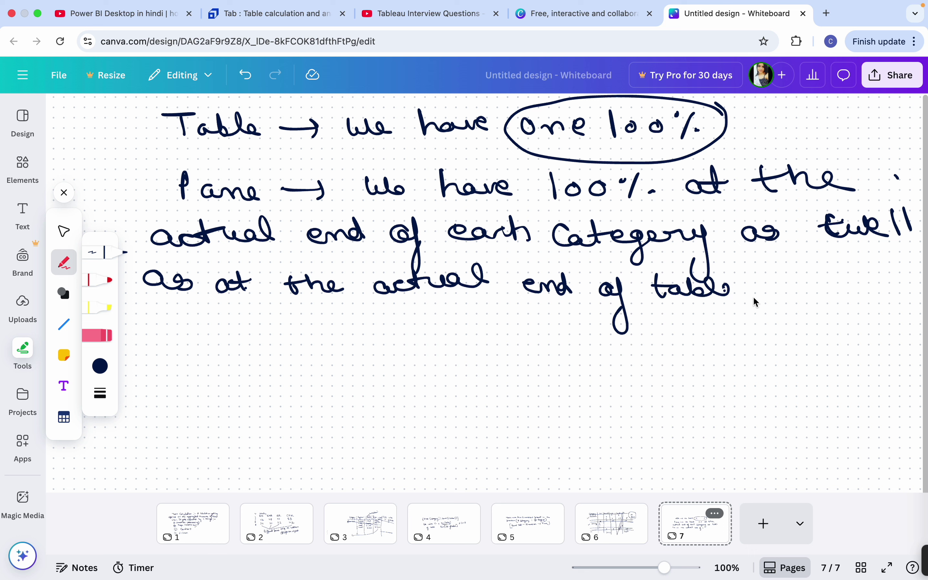
Step: Below the Pane note, handwrite "Table across → we have 100% at every row total"
{"action": "left_click_drag", "start_coordinate": [139, 340], "coordinate": [191, 337]}
{"action": "mouse_move", "coordinate": [164, 342]}
{"action": "left_mouse_down"}
{"action": "mouse_move", "coordinate": [169, 363]}
{"action": "mouse_move", "coordinate": [261, 344]}
{"action": "mouse_move", "coordinate": [319, 347]}
{"action": "mouse_move", "coordinate": [362, 364]}
{"action": "mouse_move", "coordinate": [400, 356]}
{"action": "mouse_move", "coordinate": [555, 361]}
{"action": "mouse_move", "coordinate": [589, 348]}
{"action": "mouse_move", "coordinate": [589, 365]}
{"action": "mouse_move", "coordinate": [628, 370]}
{"action": "mouse_move", "coordinate": [666, 351]}
{"action": "mouse_move", "coordinate": [693, 363]}
{"action": "mouse_move", "coordinate": [752, 356]}
{"action": "left_mouse_up"}
{"action": "mouse_move", "coordinate": [749, 317]}
{"action": "left_mouse_down"}
{"action": "mouse_move", "coordinate": [763, 355]}
{"action": "mouse_move", "coordinate": [769, 336]}
{"action": "mouse_move", "coordinate": [817, 345]}
{"action": "left_mouse_up"}
{"action": "mouse_move", "coordinate": [820, 341]}
{"action": "left_mouse_down"}
{"action": "mouse_move", "coordinate": [894, 338]}
{"action": "mouse_move", "coordinate": [908, 401]}
{"action": "mouse_move", "coordinate": [893, 380]}
{"action": "left_mouse_up"}
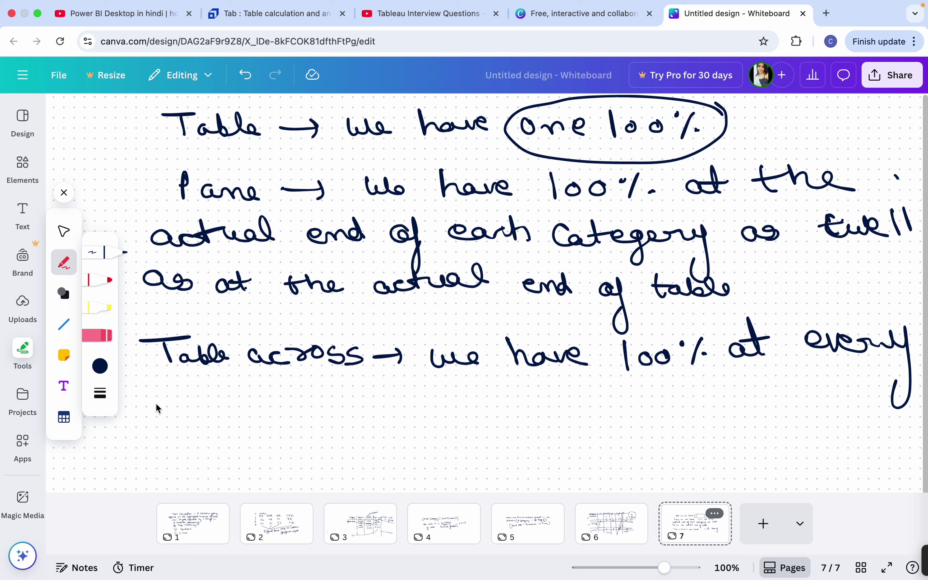
{"action": "mouse_move", "coordinate": [154, 400]}
{"action": "left_mouse_down"}
{"action": "mouse_move", "coordinate": [235, 396]}
{"action": "mouse_move", "coordinate": [286, 409]}
{"action": "mouse_move", "coordinate": [292, 399]}
{"action": "left_mouse_up"}
{"action": "left_click", "coordinate": [189, 391]}
{"action": "mouse_move", "coordinate": [307, 397]}
{"action": "left_mouse_down"}
{"action": "mouse_move", "coordinate": [301, 408]}
{"action": "mouse_move", "coordinate": [278, 400]}
{"action": "mouse_move", "coordinate": [328, 414]}
{"action": "mouse_move", "coordinate": [351, 388]}
{"action": "mouse_move", "coordinate": [366, 408]}
{"action": "mouse_move", "coordinate": [379, 381]}
{"action": "mouse_move", "coordinate": [393, 414]}
{"action": "left_mouse_up"}
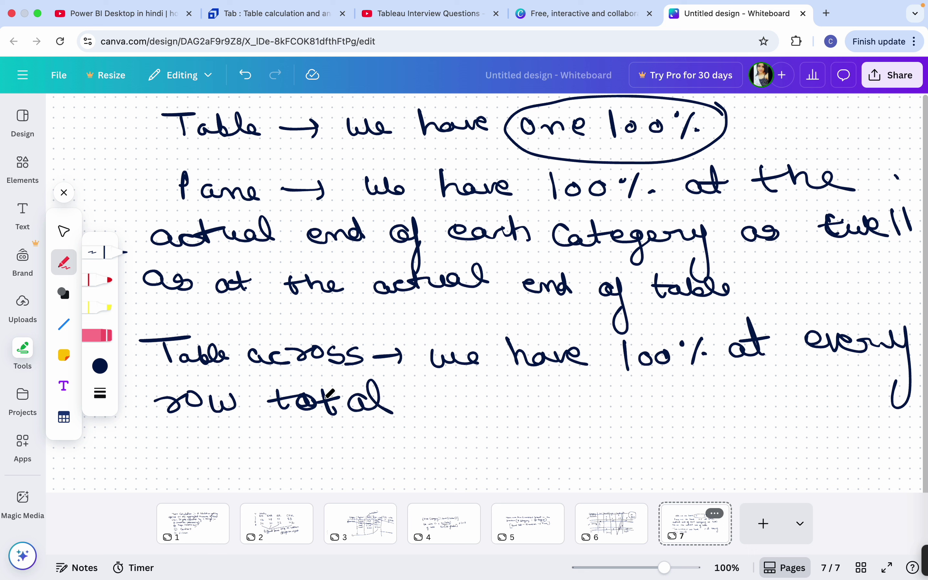
Step: Erase the words "every row total" from the Table across note
{"action": "left_click", "coordinate": [108, 336]}
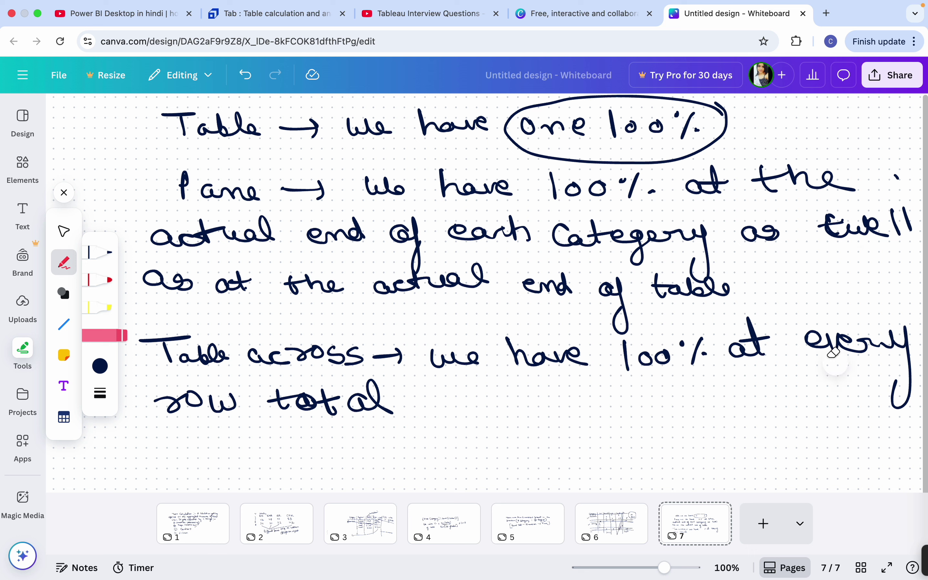
{"action": "left_click_drag", "start_coordinate": [833, 352], "coordinate": [859, 343]}
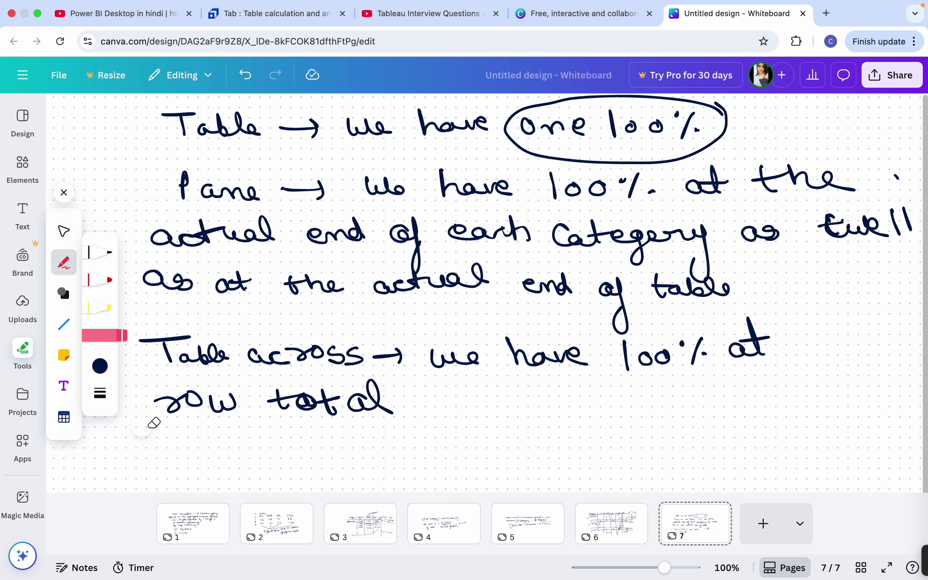
{"action": "left_click_drag", "start_coordinate": [174, 408], "coordinate": [374, 394]}
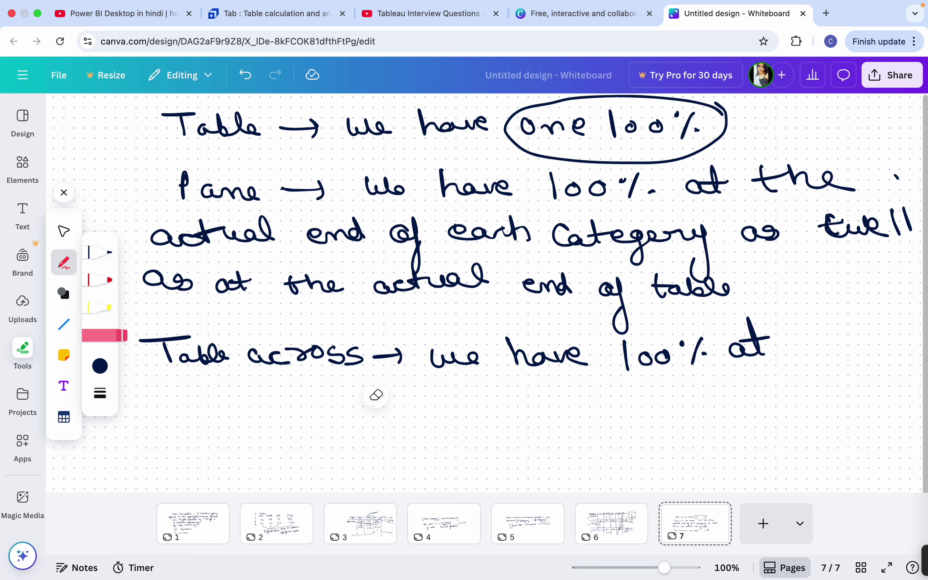
Step: Finish the Table across note with "the end of every row total." and add "[Table + Pane]" below with an arrow to it
{"action": "left_click", "coordinate": [99, 249]}
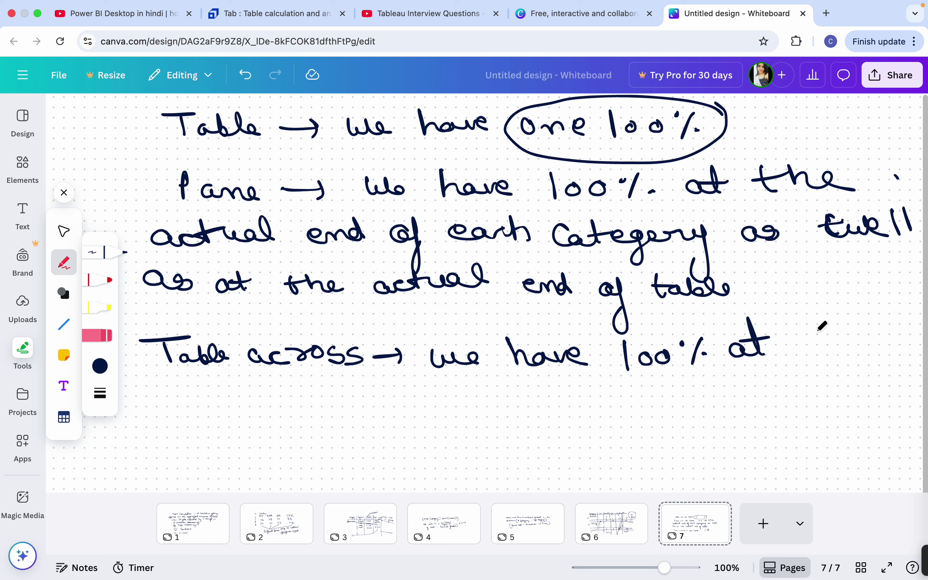
{"action": "mouse_move", "coordinate": [818, 318]}
{"action": "left_mouse_down"}
{"action": "mouse_move", "coordinate": [809, 352]}
{"action": "mouse_move", "coordinate": [820, 338]}
{"action": "left_mouse_up"}
{"action": "mouse_move", "coordinate": [825, 324]}
{"action": "left_mouse_down"}
{"action": "mouse_move", "coordinate": [836, 343]}
{"action": "mouse_move", "coordinate": [881, 339]}
{"action": "left_mouse_up"}
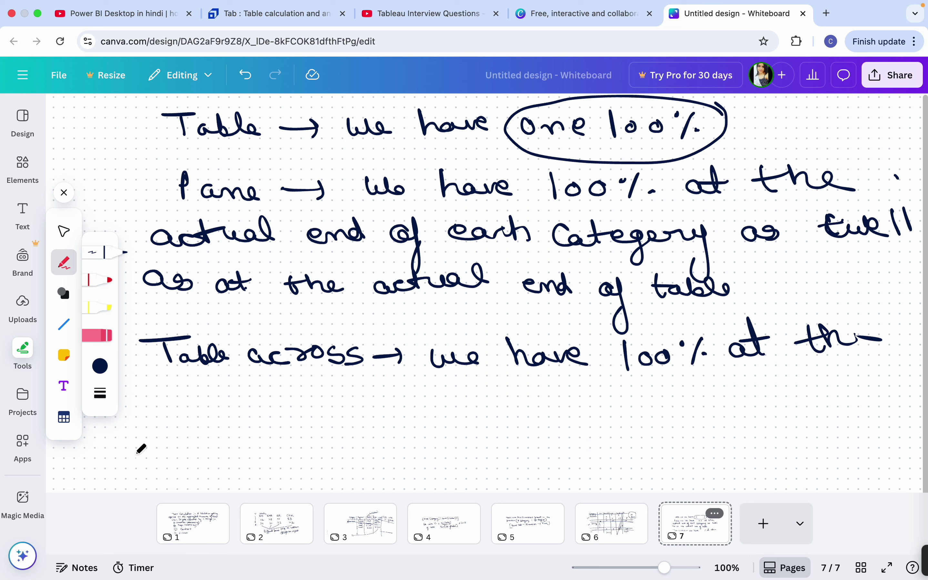
{"action": "mouse_move", "coordinate": [145, 384]}
{"action": "left_mouse_down"}
{"action": "mouse_move", "coordinate": [224, 389]}
{"action": "mouse_move", "coordinate": [234, 379]}
{"action": "mouse_move", "coordinate": [229, 410]}
{"action": "mouse_move", "coordinate": [309, 386]}
{"action": "mouse_move", "coordinate": [335, 394]}
{"action": "mouse_move", "coordinate": [345, 434]}
{"action": "mouse_move", "coordinate": [334, 417]}
{"action": "left_mouse_up"}
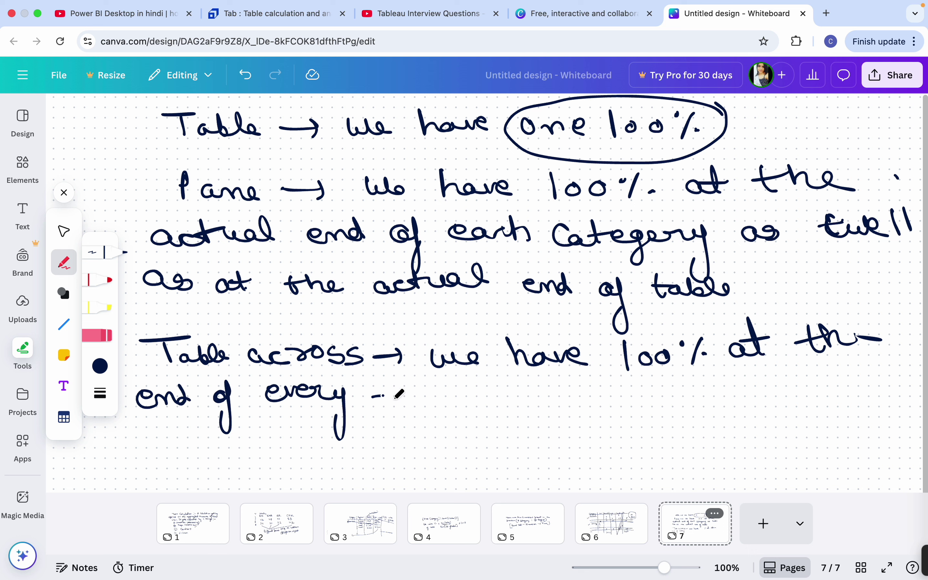
{"action": "mouse_move", "coordinate": [395, 398]}
{"action": "left_mouse_down"}
{"action": "mouse_move", "coordinate": [520, 397]}
{"action": "mouse_move", "coordinate": [534, 384]}
{"action": "mouse_move", "coordinate": [575, 393]}
{"action": "left_mouse_up"}
{"action": "mouse_move", "coordinate": [495, 399]}
{"action": "left_mouse_down"}
{"action": "mouse_move", "coordinate": [548, 387]}
{"action": "mouse_move", "coordinate": [499, 403]}
{"action": "mouse_move", "coordinate": [610, 399]}
{"action": "mouse_move", "coordinate": [632, 387]}
{"action": "mouse_move", "coordinate": [651, 399]}
{"action": "mouse_move", "coordinate": [660, 381]}
{"action": "mouse_move", "coordinate": [695, 401]}
{"action": "left_mouse_up"}
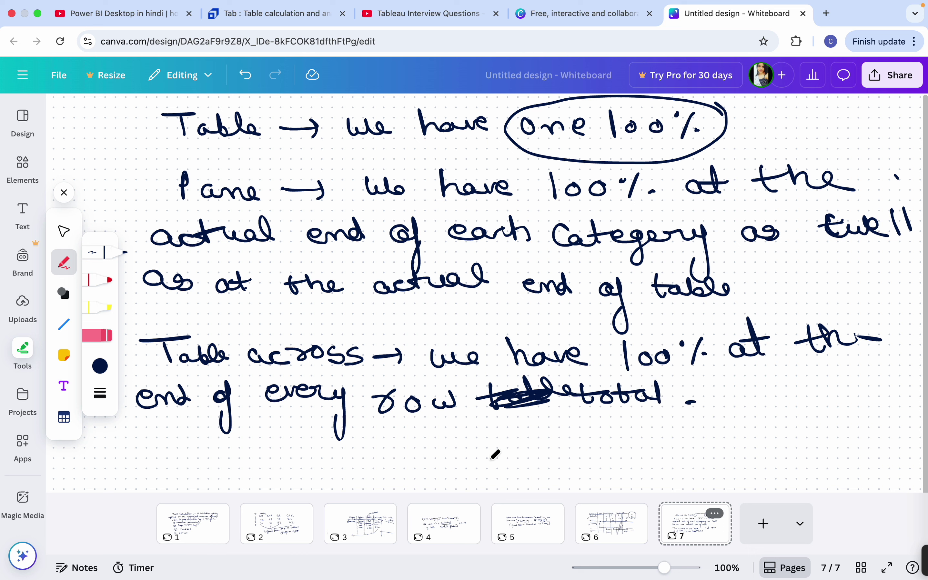
{"action": "mouse_move", "coordinate": [475, 448]}
{"action": "left_mouse_down"}
{"action": "mouse_move", "coordinate": [455, 451]}
{"action": "mouse_move", "coordinate": [474, 478]}
{"action": "left_mouse_up"}
{"action": "mouse_move", "coordinate": [486, 452]}
{"action": "left_mouse_down"}
{"action": "mouse_move", "coordinate": [516, 445]}
{"action": "mouse_move", "coordinate": [506, 466]}
{"action": "mouse_move", "coordinate": [566, 456]}
{"action": "mouse_move", "coordinate": [579, 441]}
{"action": "mouse_move", "coordinate": [629, 450]}
{"action": "mouse_move", "coordinate": [686, 438]}
{"action": "mouse_move", "coordinate": [720, 457]}
{"action": "mouse_move", "coordinate": [747, 387]}
{"action": "mouse_move", "coordinate": [722, 376]}
{"action": "mouse_move", "coordinate": [730, 405]}
{"action": "left_mouse_up"}
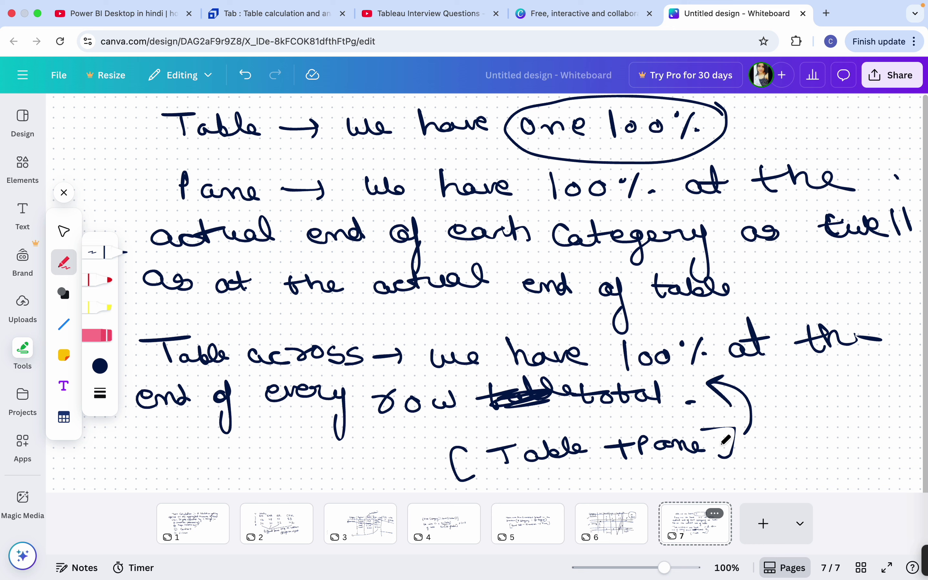
Step: Add whiteboard page 8 and handwrite "Table down → We have 100% at the end of every column total."
{"action": "left_click", "coordinate": [773, 524]}
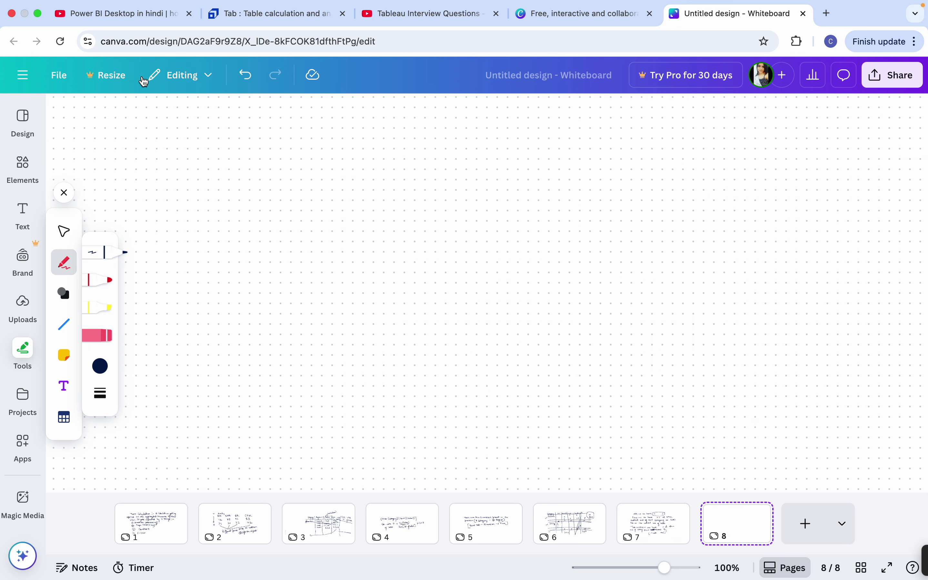
{"action": "mouse_move", "coordinate": [124, 114]}
{"action": "left_mouse_down"}
{"action": "mouse_move", "coordinate": [157, 109]}
{"action": "mouse_move", "coordinate": [146, 135]}
{"action": "mouse_move", "coordinate": [228, 117]}
{"action": "mouse_move", "coordinate": [314, 116]}
{"action": "left_mouse_up"}
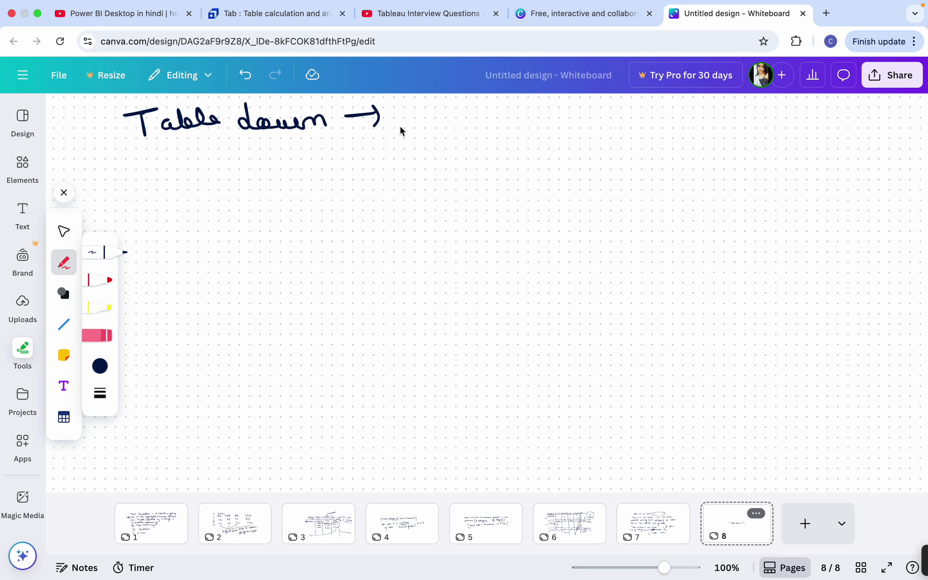
{"action": "mouse_move", "coordinate": [407, 109]}
{"action": "left_mouse_down"}
{"action": "mouse_move", "coordinate": [454, 124]}
{"action": "mouse_move", "coordinate": [504, 109]}
{"action": "mouse_move", "coordinate": [576, 129]}
{"action": "left_mouse_up"}
{"action": "mouse_move", "coordinate": [594, 117]}
{"action": "left_mouse_down"}
{"action": "mouse_move", "coordinate": [590, 126]}
{"action": "mouse_move", "coordinate": [594, 118]}
{"action": "left_mouse_up"}
{"action": "mouse_move", "coordinate": [613, 117]}
{"action": "left_mouse_down"}
{"action": "mouse_move", "coordinate": [610, 126]}
{"action": "mouse_move", "coordinate": [615, 119]}
{"action": "left_mouse_up"}
{"action": "mouse_move", "coordinate": [637, 108]}
{"action": "left_mouse_down"}
{"action": "mouse_move", "coordinate": [632, 130]}
{"action": "mouse_move", "coordinate": [714, 115]}
{"action": "mouse_move", "coordinate": [749, 129]}
{"action": "mouse_move", "coordinate": [761, 115]}
{"action": "left_mouse_up"}
{"action": "mouse_move", "coordinate": [765, 109]}
{"action": "left_mouse_down"}
{"action": "mouse_move", "coordinate": [792, 122]}
{"action": "mouse_move", "coordinate": [867, 127]}
{"action": "mouse_move", "coordinate": [878, 92]}
{"action": "mouse_move", "coordinate": [880, 128]}
{"action": "left_mouse_up"}
{"action": "mouse_move", "coordinate": [157, 172]}
{"action": "left_mouse_down"}
{"action": "mouse_move", "coordinate": [176, 162]}
{"action": "mouse_move", "coordinate": [177, 179]}
{"action": "mouse_move", "coordinate": [291, 165]}
{"action": "mouse_move", "coordinate": [280, 211]}
{"action": "left_mouse_up"}
{"action": "mouse_move", "coordinate": [345, 151]}
{"action": "left_mouse_down"}
{"action": "mouse_move", "coordinate": [325, 155]}
{"action": "mouse_move", "coordinate": [338, 173]}
{"action": "left_mouse_up"}
{"action": "mouse_move", "coordinate": [351, 159]}
{"action": "left_mouse_down"}
{"action": "mouse_move", "coordinate": [441, 161]}
{"action": "mouse_move", "coordinate": [474, 150]}
{"action": "mouse_move", "coordinate": [479, 163]}
{"action": "mouse_move", "coordinate": [510, 159]}
{"action": "mouse_move", "coordinate": [509, 150]}
{"action": "mouse_move", "coordinate": [572, 165]}
{"action": "mouse_move", "coordinate": [601, 158]}
{"action": "left_mouse_up"}
Step: Write "[Table]" under the Table down note and mark it with a small cross
{"action": "mouse_move", "coordinate": [348, 200]}
{"action": "left_mouse_down"}
{"action": "mouse_move", "coordinate": [331, 204]}
{"action": "mouse_move", "coordinate": [359, 243]}
{"action": "mouse_move", "coordinate": [401, 203]}
{"action": "mouse_move", "coordinate": [389, 230]}
{"action": "mouse_move", "coordinate": [429, 227]}
{"action": "mouse_move", "coordinate": [444, 211]}
{"action": "mouse_move", "coordinate": [445, 229]}
{"action": "mouse_move", "coordinate": [474, 222]}
{"action": "left_mouse_up"}
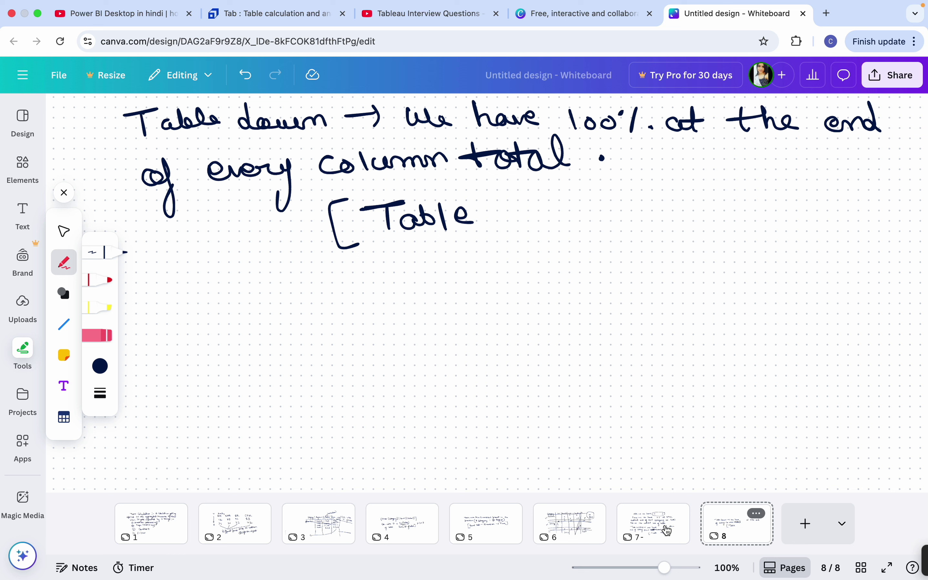
{"action": "left_click_drag", "start_coordinate": [482, 196], "coordinate": [482, 237]}
{"action": "mouse_move", "coordinate": [515, 190]}
{"action": "left_mouse_down"}
{"action": "mouse_move", "coordinate": [522, 198]}
{"action": "mouse_move", "coordinate": [537, 187]}
{"action": "mouse_move", "coordinate": [531, 207]}
{"action": "left_mouse_up"}
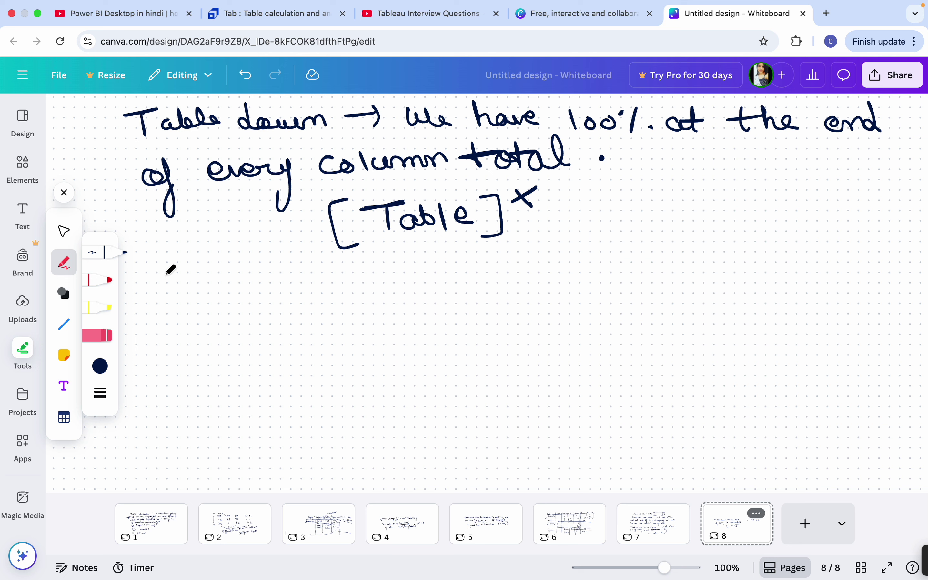
Step: Below the Table down note, handwrite "Pane (down) → we have 100% at the"
{"action": "mouse_move", "coordinate": [171, 270]}
{"action": "left_mouse_down"}
{"action": "mouse_move", "coordinate": [163, 303]}
{"action": "mouse_move", "coordinate": [249, 290]}
{"action": "mouse_move", "coordinate": [278, 267]}
{"action": "mouse_move", "coordinate": [322, 290]}
{"action": "mouse_move", "coordinate": [425, 292]}
{"action": "mouse_move", "coordinate": [587, 272]}
{"action": "mouse_move", "coordinate": [615, 274]}
{"action": "mouse_move", "coordinate": [625, 287]}
{"action": "mouse_move", "coordinate": [647, 269]}
{"action": "mouse_move", "coordinate": [697, 283]}
{"action": "left_mouse_up"}
{"action": "mouse_move", "coordinate": [750, 257]}
{"action": "left_mouse_down"}
{"action": "mouse_move", "coordinate": [848, 263]}
{"action": "mouse_move", "coordinate": [872, 276]}
{"action": "left_mouse_up"}
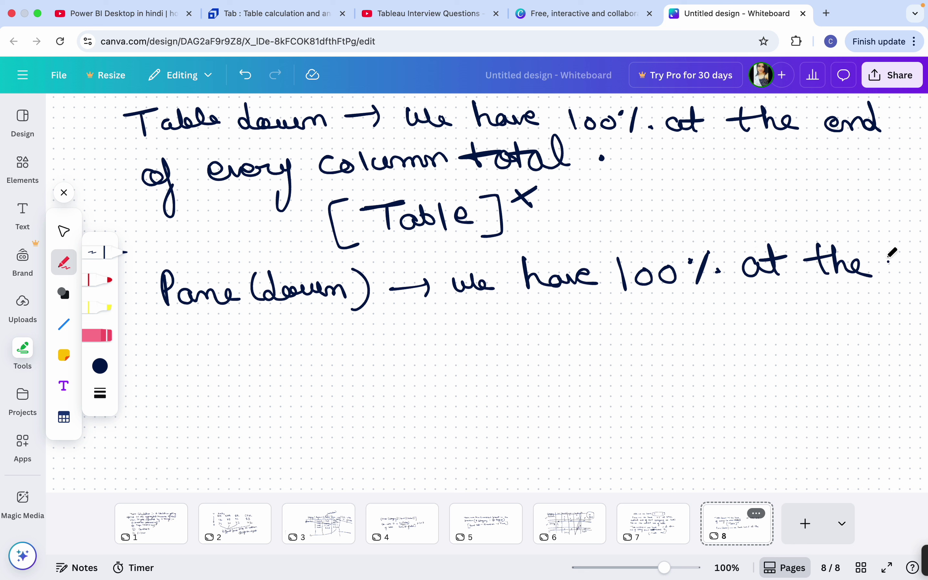
{"action": "mouse_move", "coordinate": [153, 333]}
{"action": "left_mouse_down"}
{"action": "mouse_move", "coordinate": [201, 331]}
{"action": "mouse_move", "coordinate": [203, 339]}
{"action": "mouse_move", "coordinate": [256, 327]}
{"action": "mouse_move", "coordinate": [266, 337]}
{"action": "left_mouse_up"}
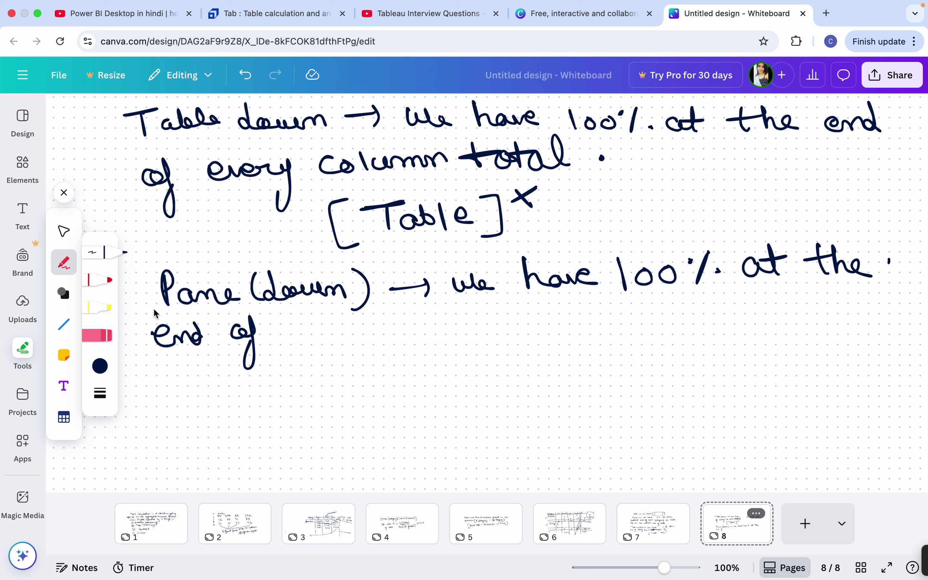
{"action": "left_click", "coordinate": [100, 336]}
{"action": "left_click_drag", "start_coordinate": [232, 330], "coordinate": [204, 341]}
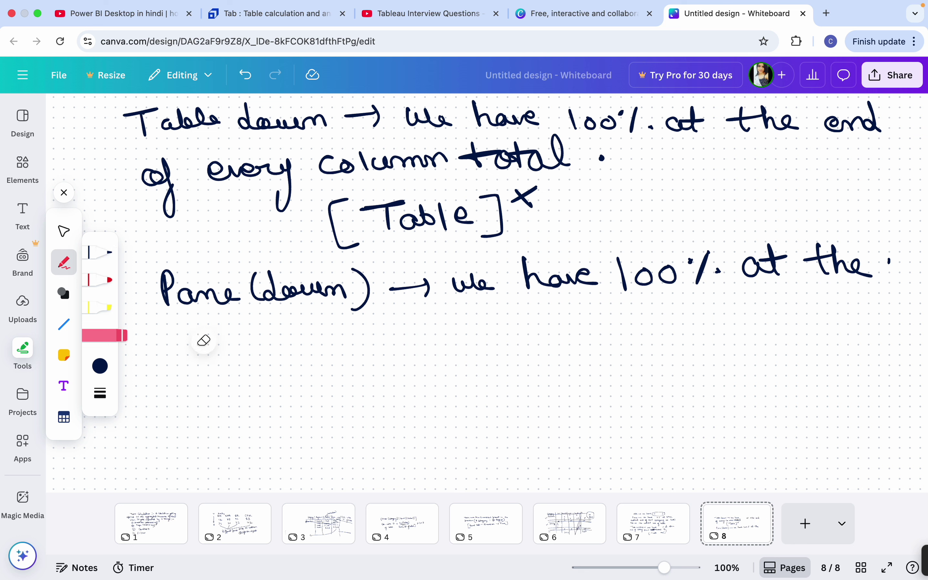
{"action": "left_click", "coordinate": [100, 252]}
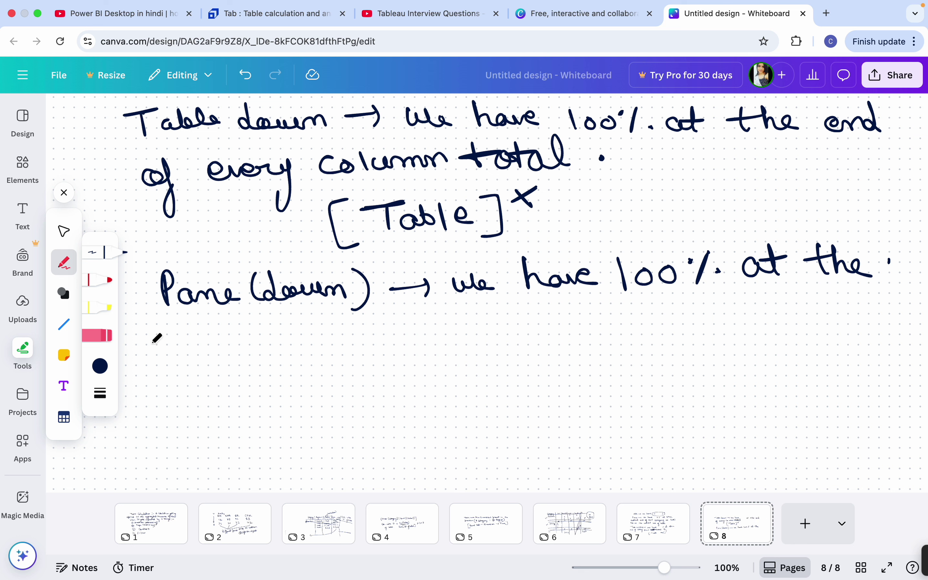
Step: Continue the Pane (down) note on a second line with "end of the subtotal for every category"
{"action": "mouse_move", "coordinate": [165, 337]}
{"action": "left_mouse_down"}
{"action": "mouse_move", "coordinate": [193, 339]}
{"action": "mouse_move", "coordinate": [211, 315]}
{"action": "mouse_move", "coordinate": [210, 342]}
{"action": "left_mouse_up"}
{"action": "left_click_drag", "start_coordinate": [260, 331], "coordinate": [258, 357]}
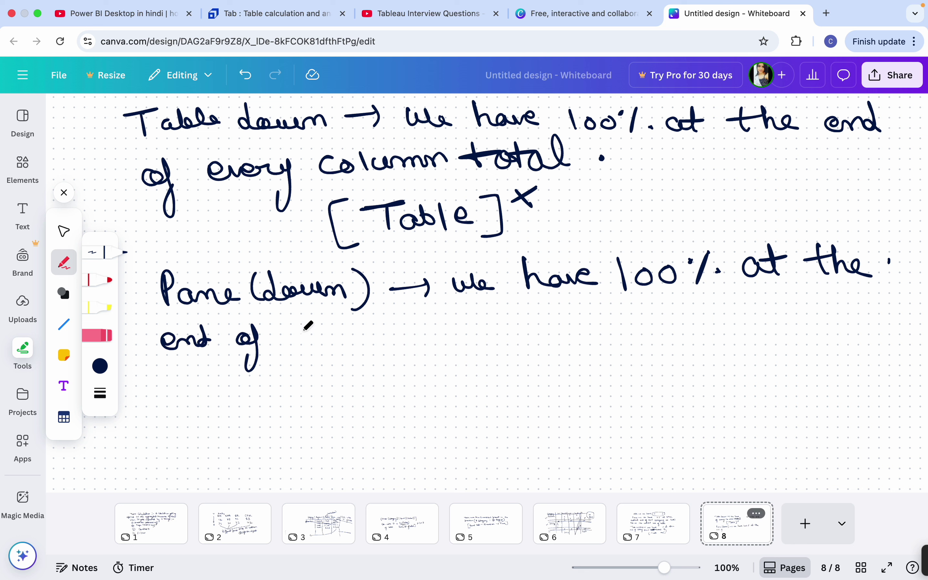
{"action": "mouse_move", "coordinate": [301, 312]}
{"action": "left_mouse_down"}
{"action": "mouse_move", "coordinate": [295, 343]}
{"action": "mouse_move", "coordinate": [318, 334]}
{"action": "mouse_move", "coordinate": [409, 339]}
{"action": "mouse_move", "coordinate": [425, 322]}
{"action": "mouse_move", "coordinate": [475, 317]}
{"action": "mouse_move", "coordinate": [521, 335]}
{"action": "left_mouse_up"}
{"action": "left_click", "coordinate": [543, 327]}
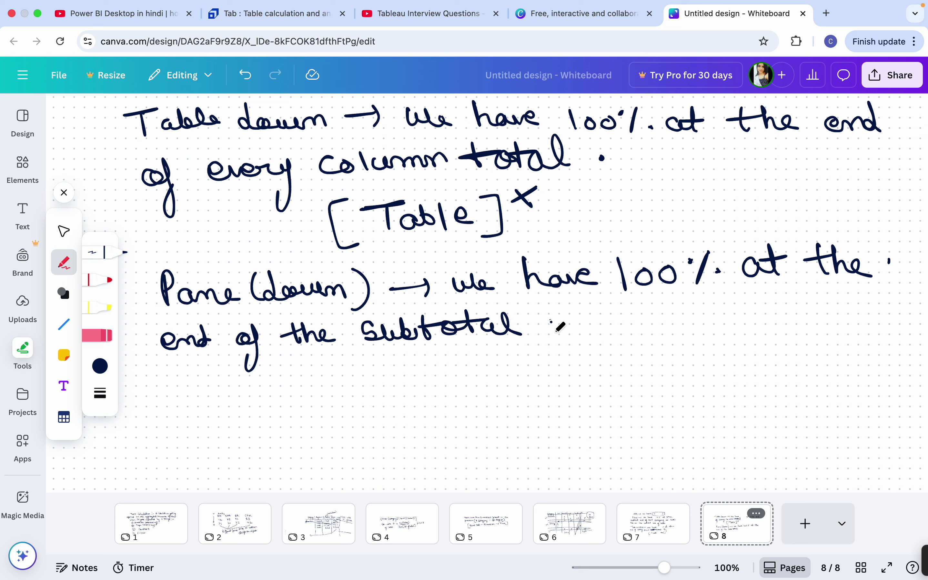
{"action": "mouse_move", "coordinate": [560, 307]}
{"action": "left_mouse_down"}
{"action": "mouse_move", "coordinate": [553, 336]}
{"action": "mouse_move", "coordinate": [577, 323]}
{"action": "left_mouse_up"}
{"action": "left_click_drag", "start_coordinate": [583, 325], "coordinate": [605, 316]}
{"action": "mouse_move", "coordinate": [640, 321]}
{"action": "left_mouse_down"}
{"action": "mouse_move", "coordinate": [652, 330]}
{"action": "mouse_move", "coordinate": [714, 320]}
{"action": "mouse_move", "coordinate": [705, 349]}
{"action": "left_mouse_up"}
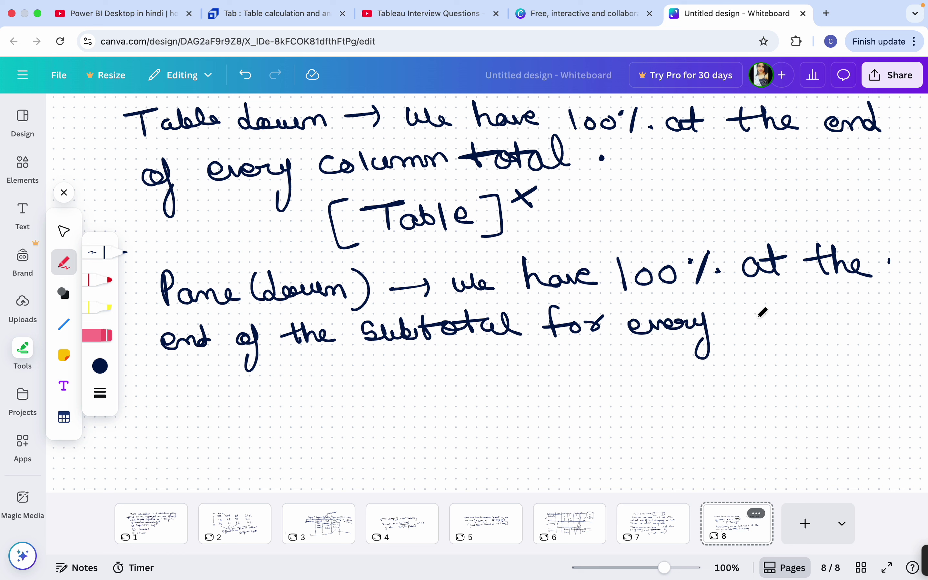
{"action": "mouse_move", "coordinate": [750, 304]}
{"action": "left_mouse_down"}
{"action": "mouse_move", "coordinate": [918, 314]}
{"action": "mouse_move", "coordinate": [898, 337]}
{"action": "left_mouse_up"}
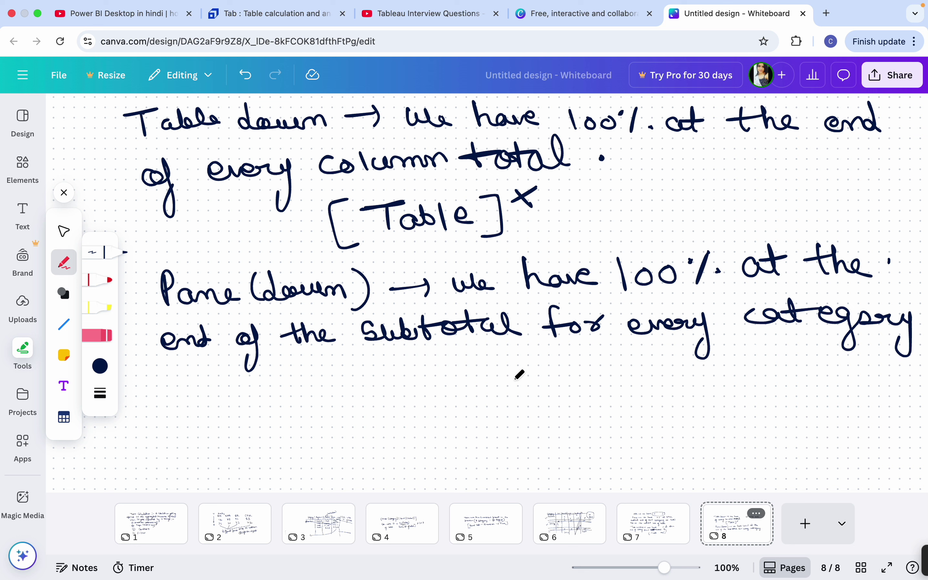
Step: Complete the Pane (down) note on a third line with "for each particular region."
{"action": "left_click_drag", "start_coordinate": [168, 355], "coordinate": [174, 378]}
{"action": "left_click_drag", "start_coordinate": [144, 371], "coordinate": [175, 369]}
{"action": "mouse_move", "coordinate": [180, 366]}
{"action": "left_mouse_down"}
{"action": "mouse_move", "coordinate": [193, 374]}
{"action": "mouse_move", "coordinate": [291, 365]}
{"action": "mouse_move", "coordinate": [334, 383]}
{"action": "mouse_move", "coordinate": [364, 363]}
{"action": "mouse_move", "coordinate": [491, 364]}
{"action": "mouse_move", "coordinate": [567, 348]}
{"action": "mouse_move", "coordinate": [591, 386]}
{"action": "mouse_move", "coordinate": [608, 355]}
{"action": "mouse_move", "coordinate": [622, 367]}
{"action": "mouse_move", "coordinate": [640, 349]}
{"action": "mouse_move", "coordinate": [646, 362]}
{"action": "left_mouse_up"}
{"action": "left_click", "coordinate": [225, 374]}
{"action": "left_click", "coordinate": [230, 375]}
{"action": "left_click", "coordinate": [670, 359]}
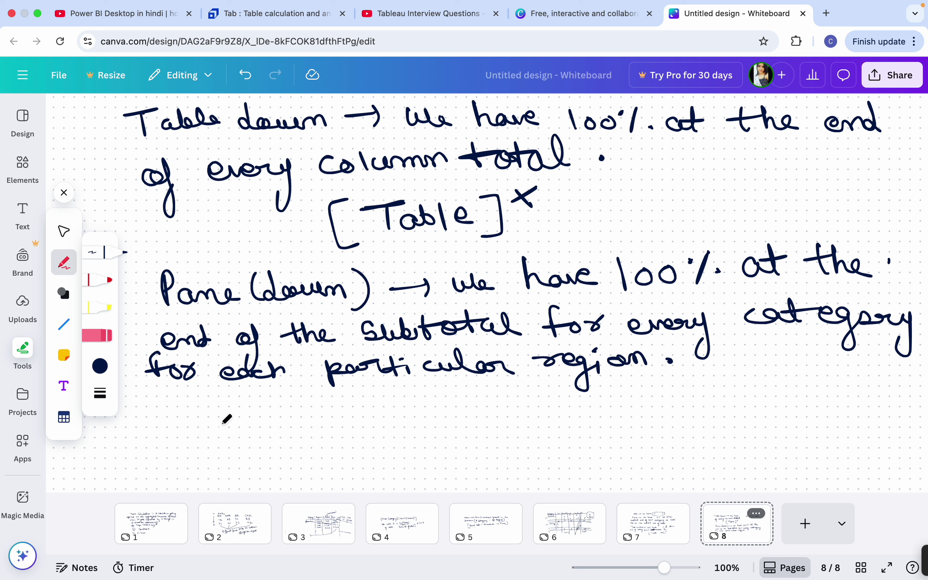
Step: Write "[Table (down)] +" beneath the Pane (down) note
{"action": "left_click_drag", "start_coordinate": [223, 416], "coordinate": [224, 458]}
{"action": "mouse_move", "coordinate": [261, 420]}
{"action": "left_mouse_down"}
{"action": "mouse_move", "coordinate": [242, 426]}
{"action": "mouse_move", "coordinate": [244, 447]}
{"action": "left_mouse_up"}
{"action": "mouse_move", "coordinate": [270, 434]}
{"action": "left_mouse_down"}
{"action": "mouse_move", "coordinate": [265, 443]}
{"action": "mouse_move", "coordinate": [293, 441]}
{"action": "left_mouse_up"}
{"action": "left_click_drag", "start_coordinate": [295, 427], "coordinate": [295, 439]}
{"action": "mouse_move", "coordinate": [368, 438]}
{"action": "left_mouse_down"}
{"action": "mouse_move", "coordinate": [437, 422]}
{"action": "mouse_move", "coordinate": [443, 437]}
{"action": "left_mouse_up"}
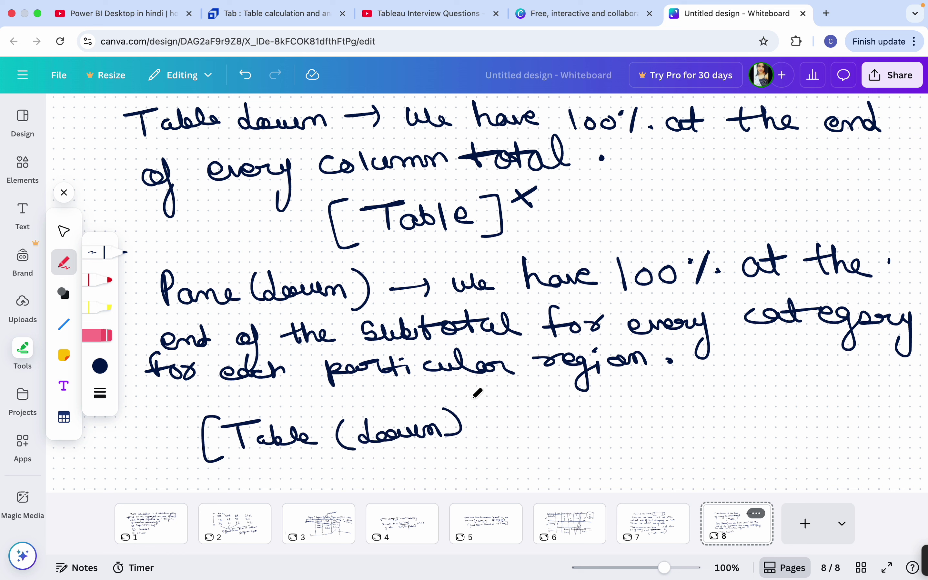
{"action": "mouse_move", "coordinate": [472, 398]}
{"action": "left_mouse_down"}
{"action": "mouse_move", "coordinate": [472, 447]}
{"action": "mouse_move", "coordinate": [544, 422]}
{"action": "mouse_move", "coordinate": [528, 441]}
{"action": "left_mouse_up"}
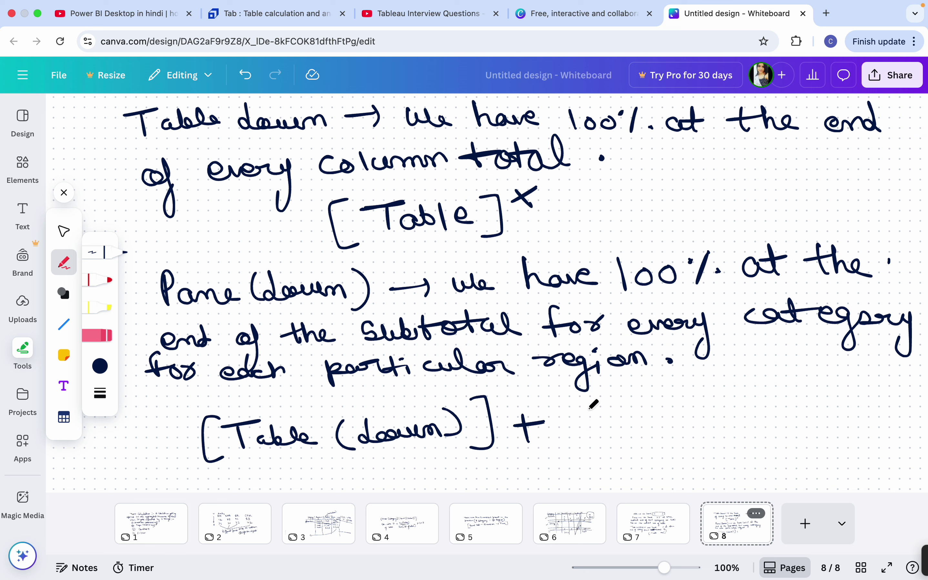
Step: Extend the bracketed line after the plus sign with "[Table] + [Pane]"
{"action": "mouse_move", "coordinate": [581, 396]}
{"action": "left_mouse_down"}
{"action": "mouse_move", "coordinate": [560, 401]}
{"action": "mouse_move", "coordinate": [578, 436]}
{"action": "left_mouse_up"}
{"action": "mouse_move", "coordinate": [578, 413]}
{"action": "left_mouse_down"}
{"action": "mouse_move", "coordinate": [652, 408]}
{"action": "mouse_move", "coordinate": [658, 420]}
{"action": "left_mouse_up"}
{"action": "left_click_drag", "start_coordinate": [712, 385], "coordinate": [705, 426]}
{"action": "left_click_drag", "start_coordinate": [734, 410], "coordinate": [775, 409]}
{"action": "left_click_drag", "start_coordinate": [753, 399], "coordinate": [756, 423]}
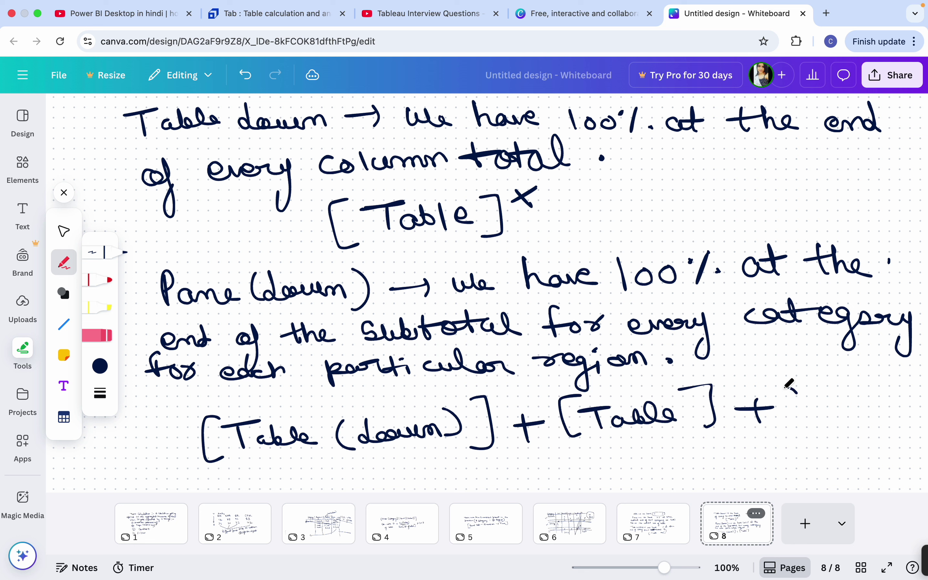
{"action": "left_click_drag", "start_coordinate": [816, 396], "coordinate": [822, 422]}
{"action": "left_click_drag", "start_coordinate": [816, 399], "coordinate": [890, 427]}
{"action": "left_click", "coordinate": [884, 415]}
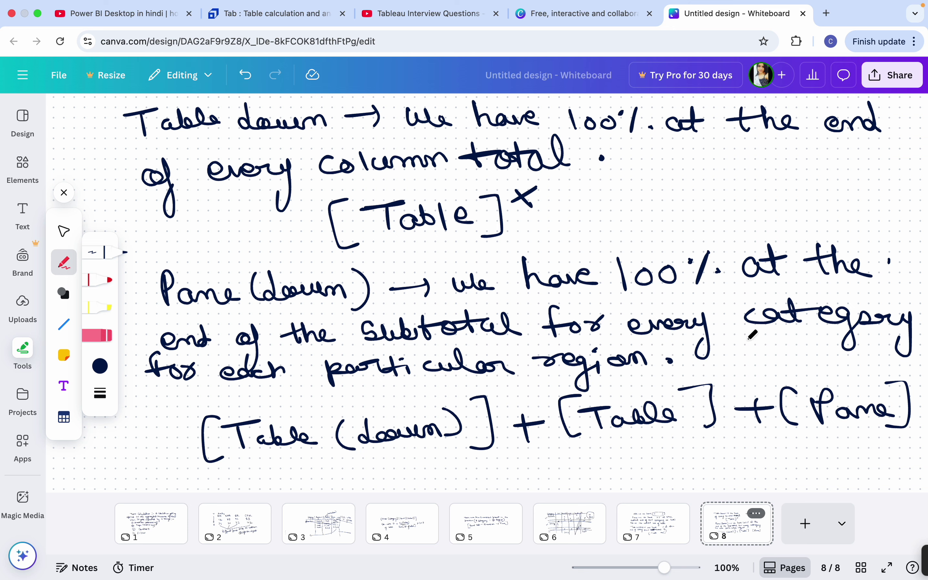
Step: Review the handwritten summary notes on pages 7 and 8 against the Table Down example on page 6
{"action": "left_click", "coordinate": [666, 532]}
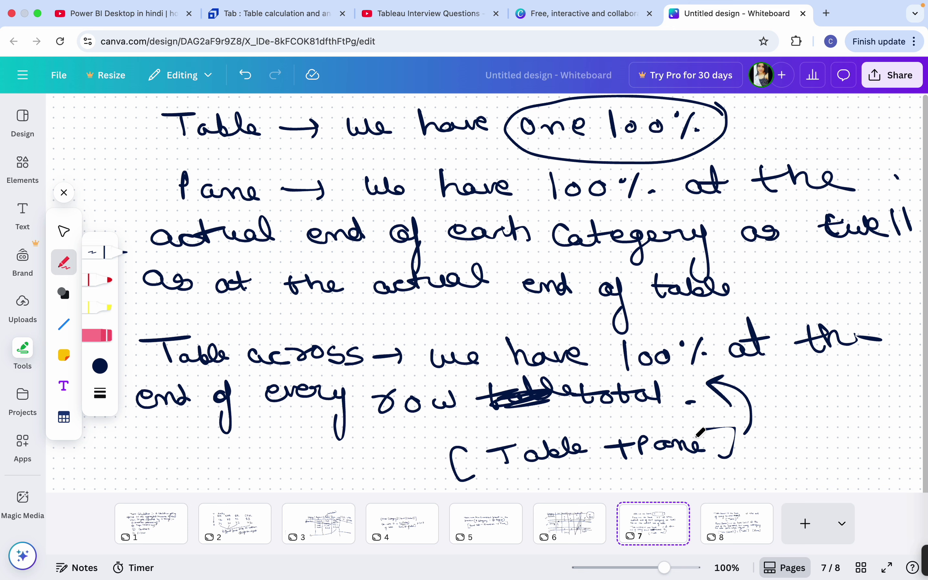
{"action": "left_click", "coordinate": [723, 537]}
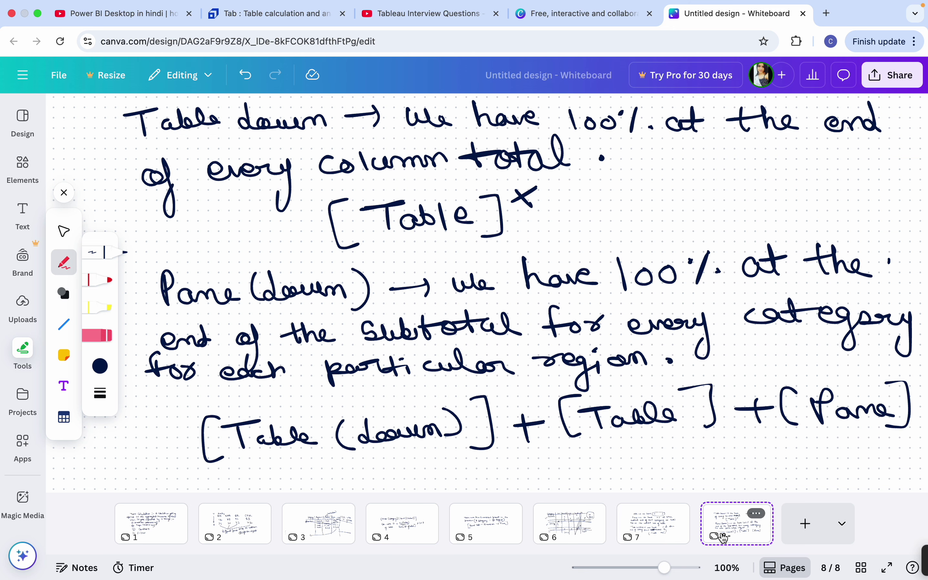
{"action": "left_click", "coordinate": [679, 529]}
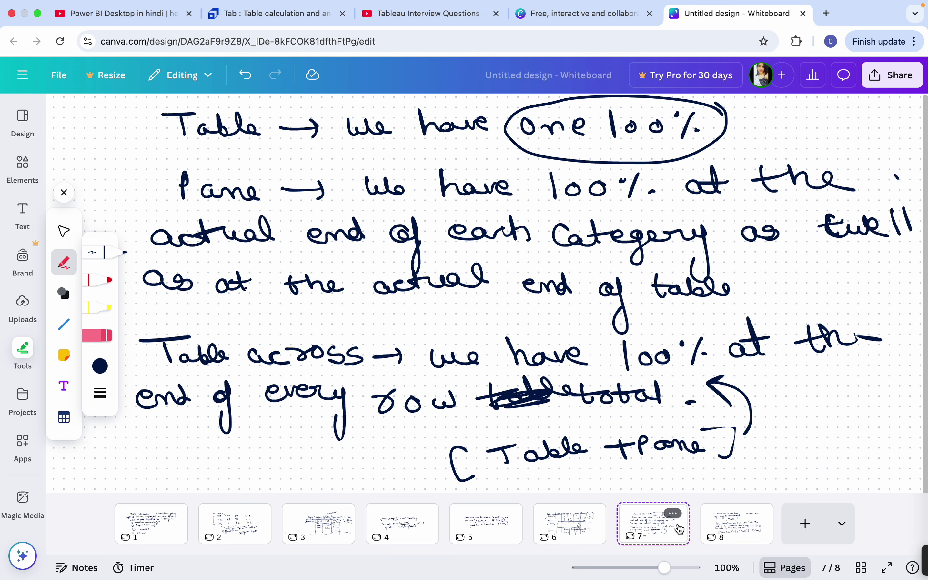
{"action": "left_click", "coordinate": [572, 523]}
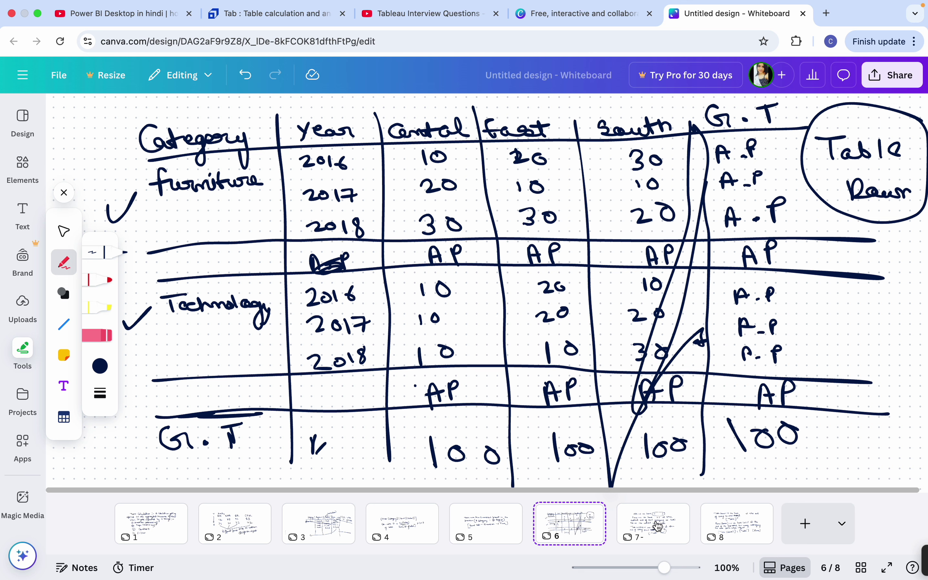
{"action": "left_click", "coordinate": [657, 526]}
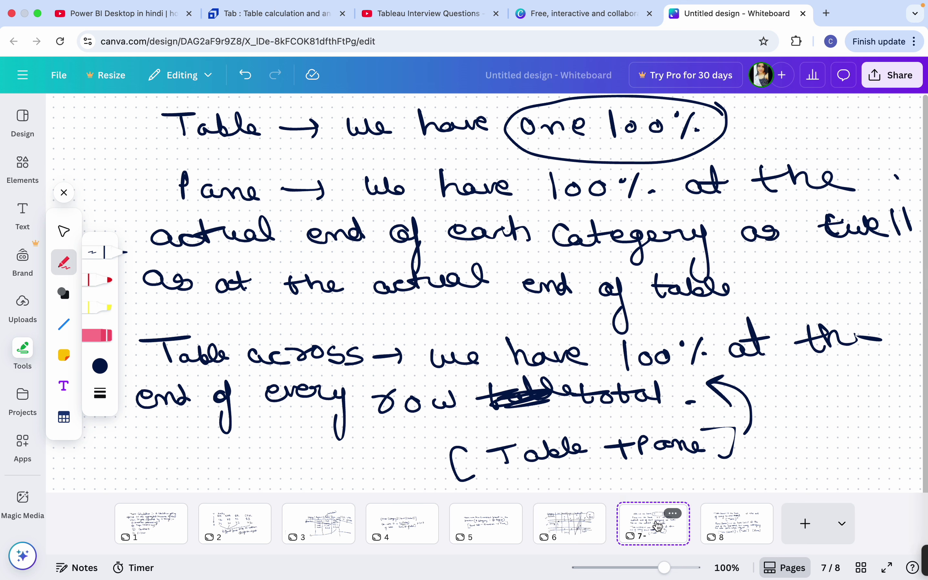
{"action": "left_click", "coordinate": [712, 531]}
{"action": "mouse_move", "coordinate": [566, 6]}
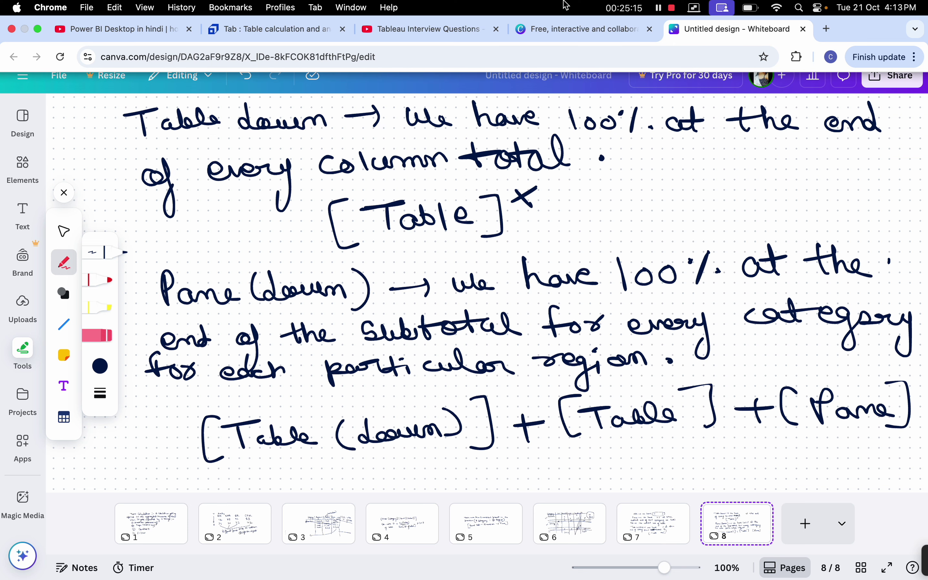